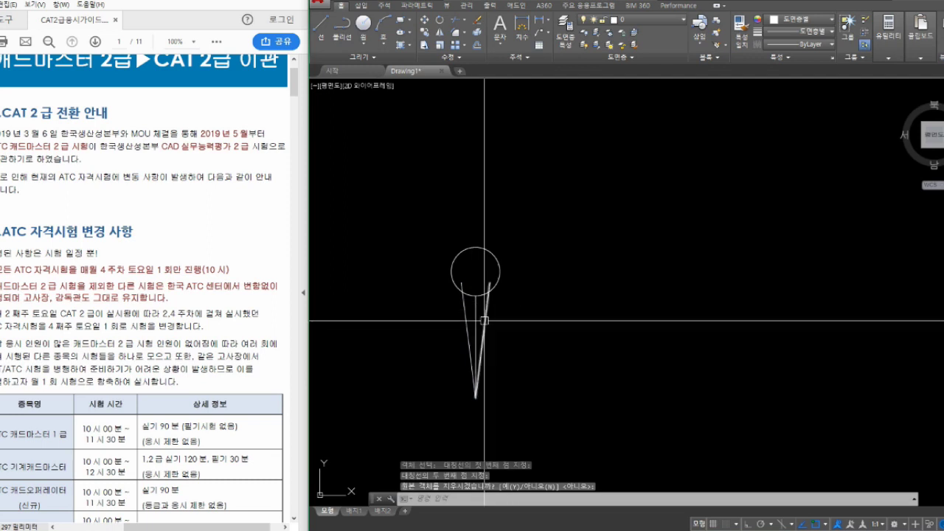
- Erase the vertical centre line inside the spike below the circle
{"action": "left_click", "coordinate": [475, 316]}
{"action": "type", "text": "e"}
{"action": "key", "text": "space"}
{"action": "left_click", "coordinate": [546, 344]}
{"action": "left_click", "coordinate": [513, 317]}
- Trim the upper ends of the spike's lines that lie inside the circle
{"action": "type", "text": "tr"}
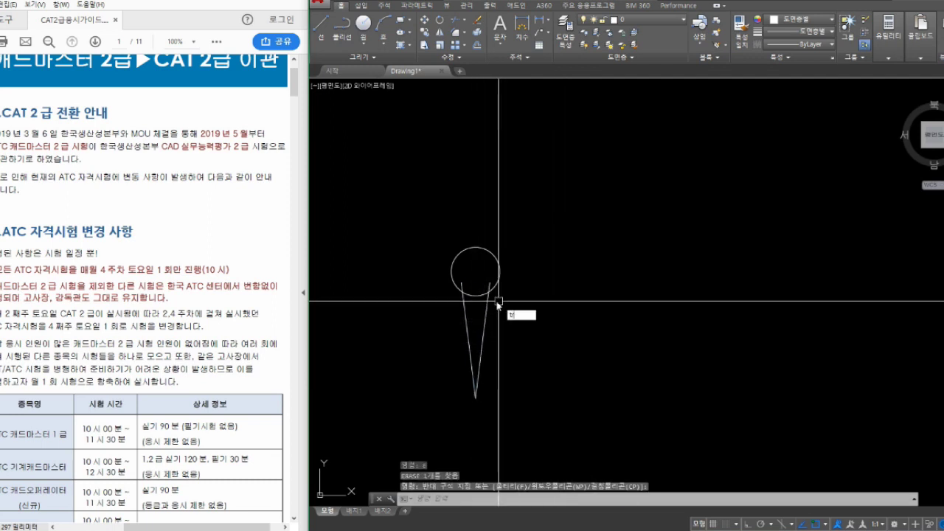
{"action": "key", "text": "space"}
{"action": "left_click", "coordinate": [463, 284]}
{"action": "key", "text": "Escape"}
{"action": "left_click", "coordinate": [570, 342]}
{"action": "left_click", "coordinate": [545, 329]}
{"action": "left_click", "coordinate": [545, 329]}
{"action": "left_click", "coordinate": [550, 340]}
{"action": "type", "text": "e"}
{"action": "key", "text": "Escape"}
- Create a polar array of the spike's two lines around the circle's centre with 3 items
{"action": "type", "text": "ar"}
{"action": "key", "text": "space"}
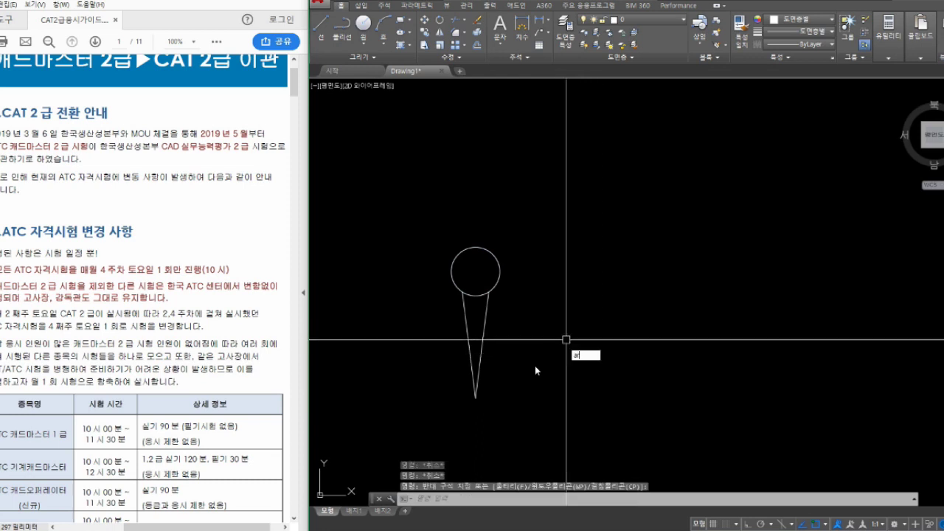
{"action": "left_click", "coordinate": [568, 415]}
{"action": "left_click", "coordinate": [438, 347]}
{"action": "key", "text": "space"}
{"action": "key", "text": "space"}
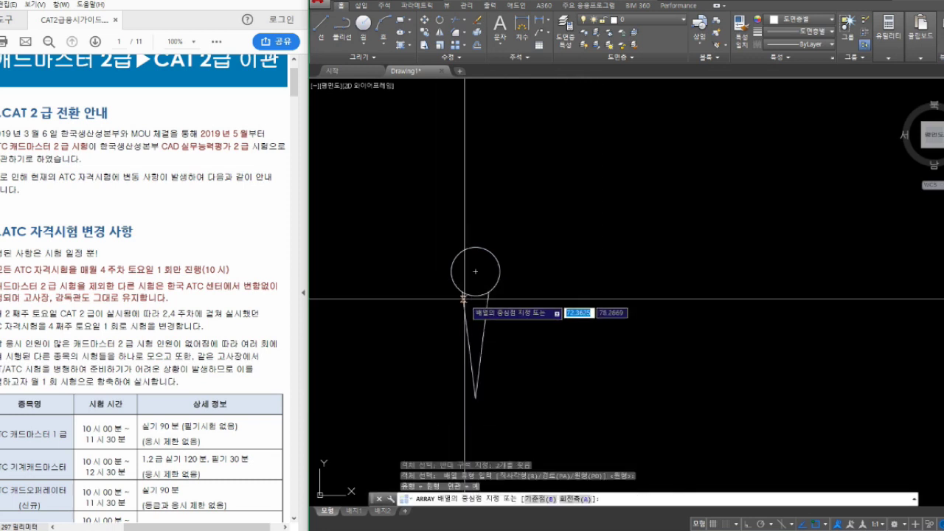
{"action": "left_click", "coordinate": [476, 272]}
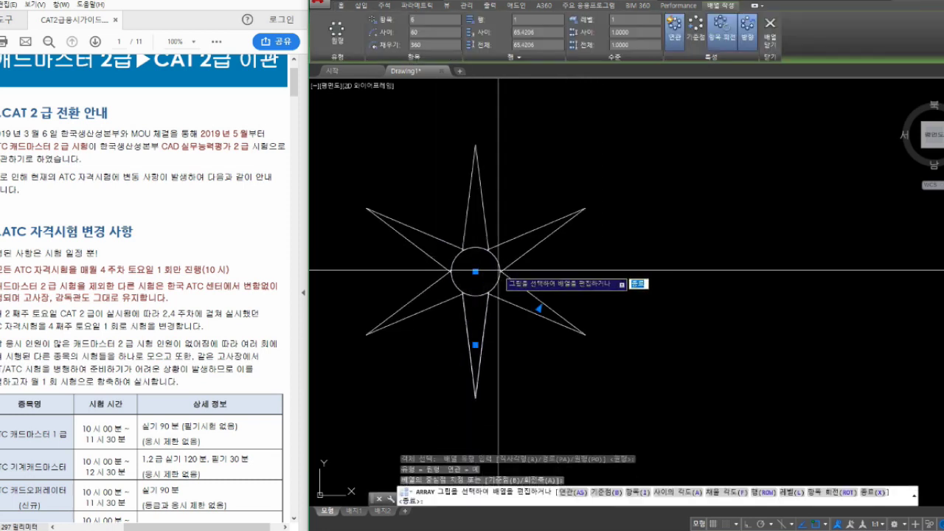
{"action": "type", "text": "i"}
{"action": "key", "text": "space"}
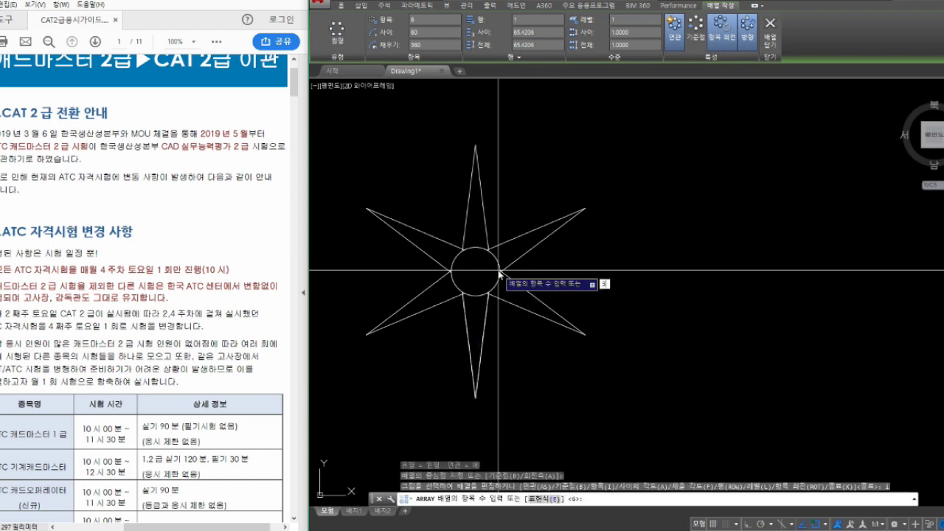
{"action": "key", "text": "space"}
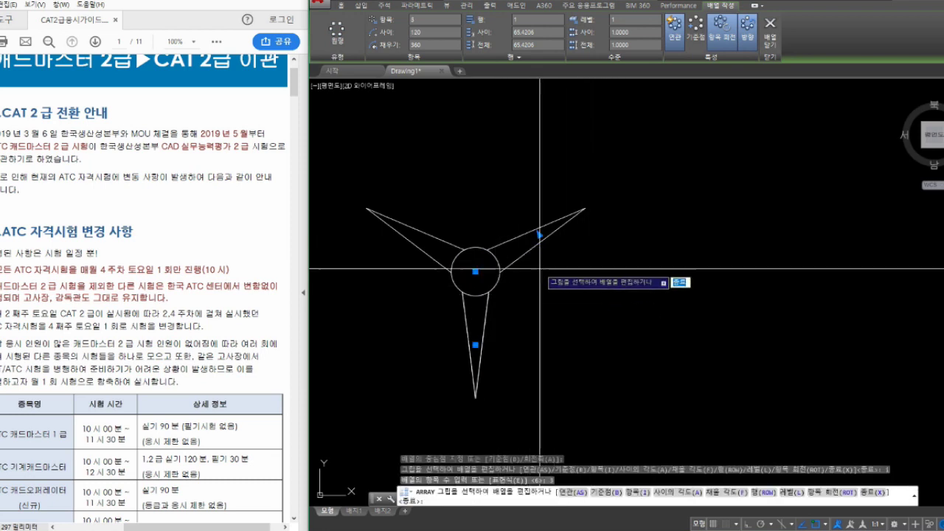
{"action": "key", "text": "space"}
{"action": "double_click", "coordinate": [618, 340]}
{"action": "scroll", "coordinate": [641, 341], "scroll_direction": "down", "scroll_amount": 2}
{"action": "mouse_move", "coordinate": [641, 341]}
{"action": "middle_mouse_down"}
{"action": "mouse_move", "coordinate": [583, 326]}
{"action": "mouse_move", "coordinate": [611, 291]}
{"action": "mouse_move", "coordinate": [582, 314]}
{"action": "middle_mouse_up"}
{"action": "double_click", "coordinate": [617, 339]}
{"action": "double_click", "coordinate": [626, 325]}
{"action": "left_click", "coordinate": [613, 352]}
{"action": "left_click", "coordinate": [586, 316]}
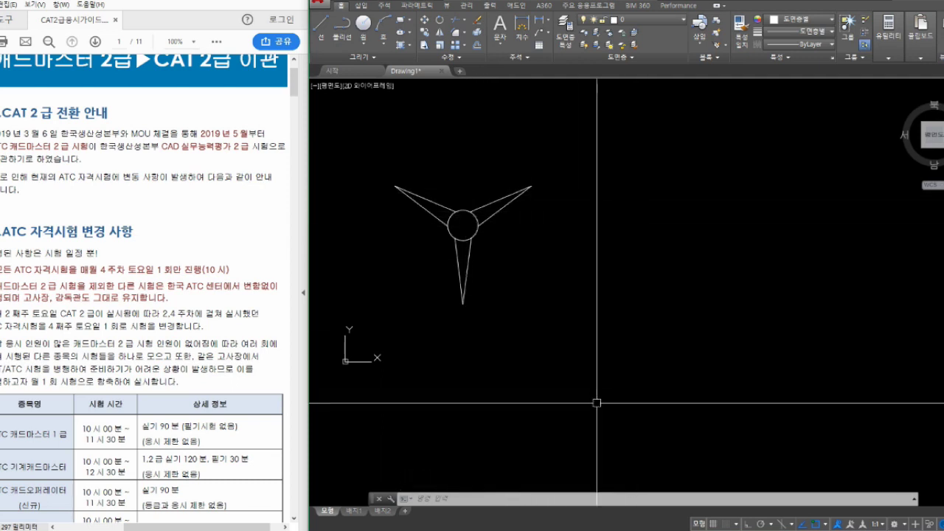
{"action": "left_click", "coordinate": [601, 323]}
{"action": "left_click", "coordinate": [599, 319]}
{"action": "left_click", "coordinate": [588, 314]}
{"action": "left_click", "coordinate": [558, 262]}
{"action": "middle_click_drag", "start_coordinate": [548, 264], "coordinate": [547, 281]}
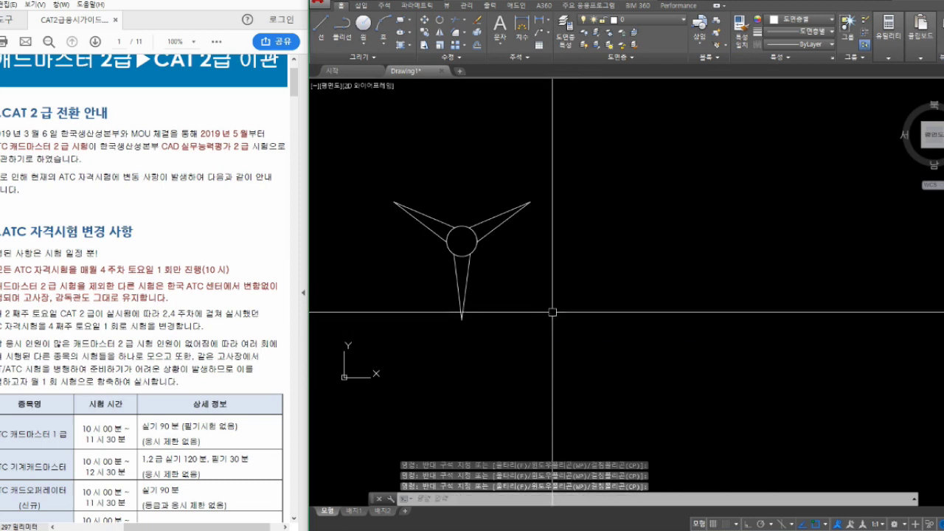
{"action": "middle_click_drag", "start_coordinate": [552, 307], "coordinate": [561, 305]}
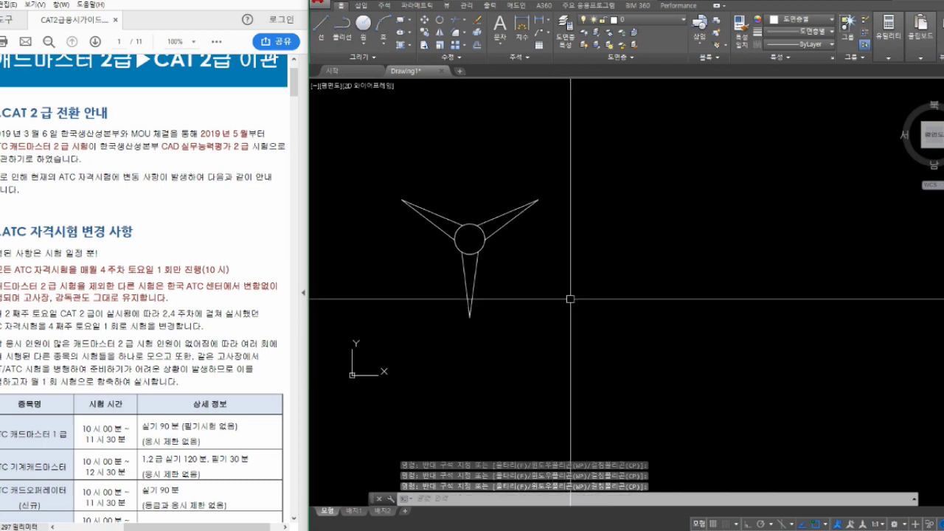
- Turn ortho mode on and draw a vertical line downward from the tip of the upper-right spike, ending well below the figure
{"action": "type", "text": "l"}
{"action": "key", "text": "Return"}
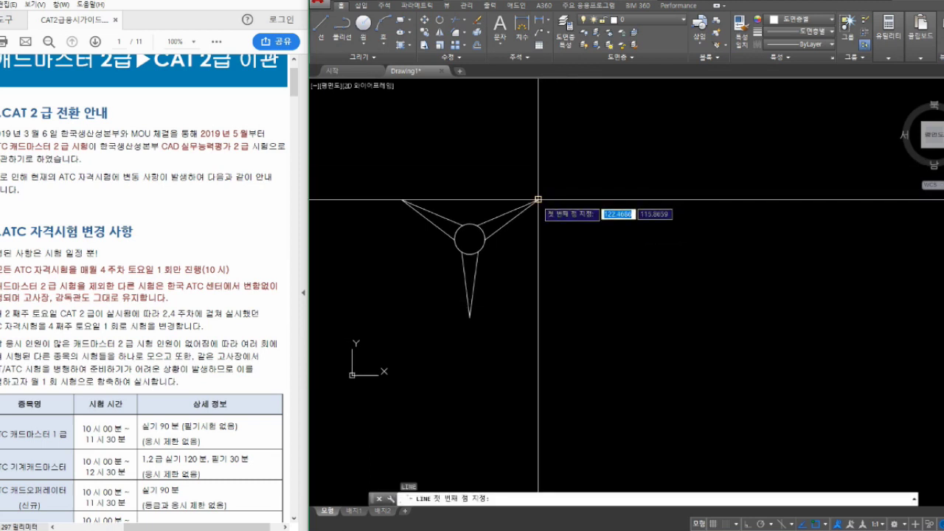
{"action": "left_click", "coordinate": [538, 199]}
{"action": "key", "text": "Escape"}
{"action": "key", "text": "Return"}
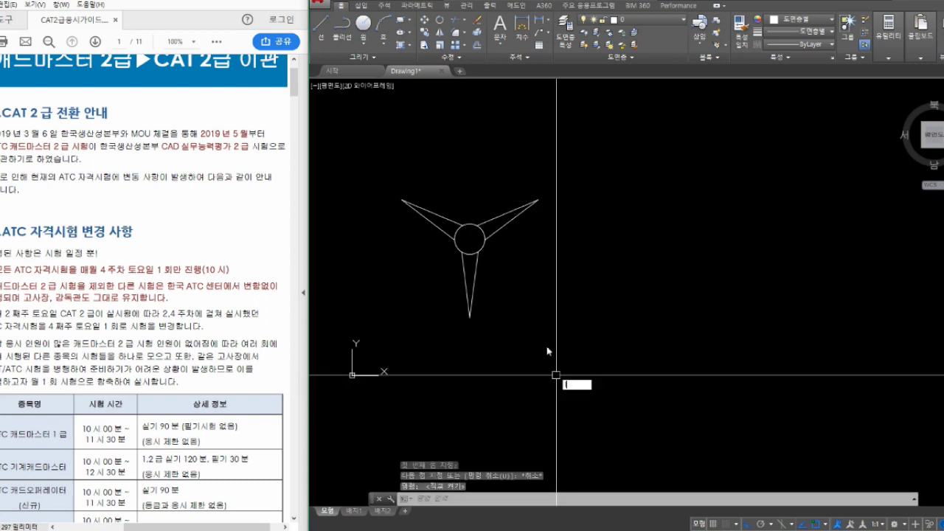
{"action": "left_click", "coordinate": [538, 199]}
{"action": "left_click", "coordinate": [537, 430]}
{"action": "key", "text": "Escape"}
{"action": "left_click", "coordinate": [615, 385]}
{"action": "type", "text": "mi"}
{"action": "key", "text": "Return"}
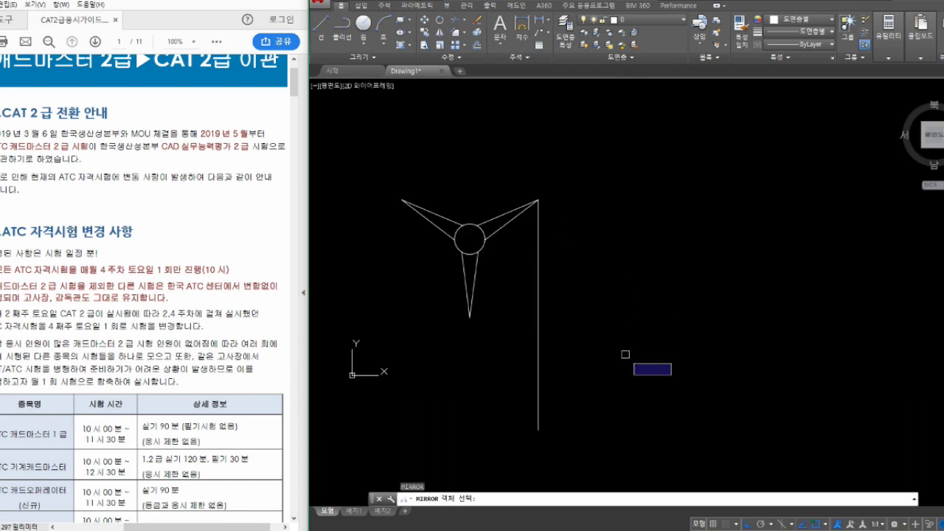
{"action": "left_click", "coordinate": [497, 339]}
{"action": "left_click", "coordinate": [421, 193]}
{"action": "key", "text": "Escape"}
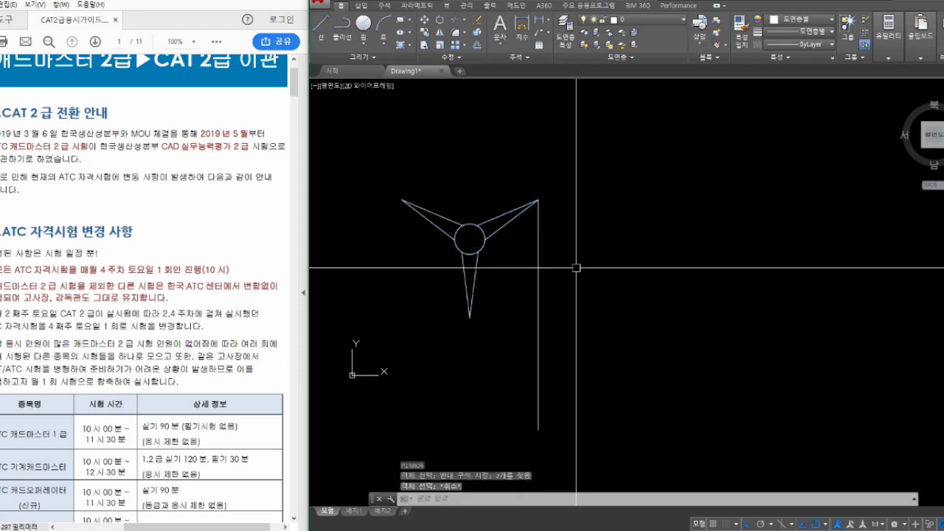
- Mirror the three-spiked figure with its circle across the vertical line, keeping the source objects
{"action": "key", "text": "Return"}
{"action": "left_click", "coordinate": [504, 344]}
{"action": "left_click", "coordinate": [448, 224]}
{"action": "key", "text": "Return"}
{"action": "left_click", "coordinate": [539, 200]}
{"action": "left_click", "coordinate": [540, 427]}
{"action": "key", "text": "Return"}
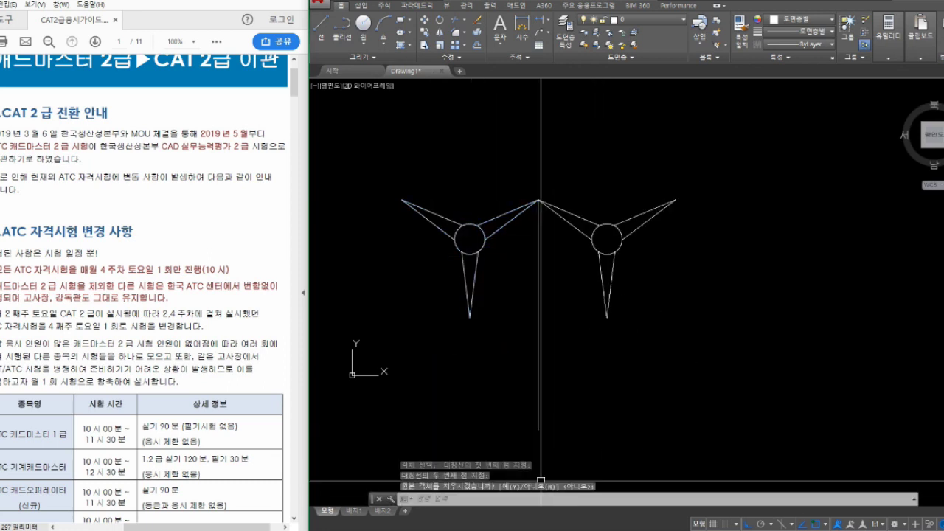
{"action": "left_click", "coordinate": [704, 379]}
{"action": "left_click", "coordinate": [567, 183]}
{"action": "key", "text": "Escape"}
{"action": "left_click", "coordinate": [721, 401]}
{"action": "left_click", "coordinate": [660, 345]}
{"action": "left_click", "coordinate": [654, 347]}
{"action": "scroll", "coordinate": [685, 385], "scroll_direction": "down", "scroll_amount": 3}
{"action": "mouse_move", "coordinate": [684, 385]}
{"action": "middle_mouse_down"}
{"action": "mouse_move", "coordinate": [669, 306]}
{"action": "mouse_move", "coordinate": [615, 298]}
{"action": "mouse_move", "coordinate": [609, 279]}
{"action": "mouse_move", "coordinate": [616, 338]}
{"action": "middle_mouse_up"}
{"action": "left_click", "coordinate": [683, 324]}
{"action": "left_click", "coordinate": [717, 362]}
{"action": "left_click", "coordinate": [650, 317]}
{"action": "left_click", "coordinate": [649, 333]}
{"action": "left_click", "coordinate": [626, 295]}
{"action": "scroll", "coordinate": [633, 258], "scroll_direction": "up", "scroll_amount": 2}
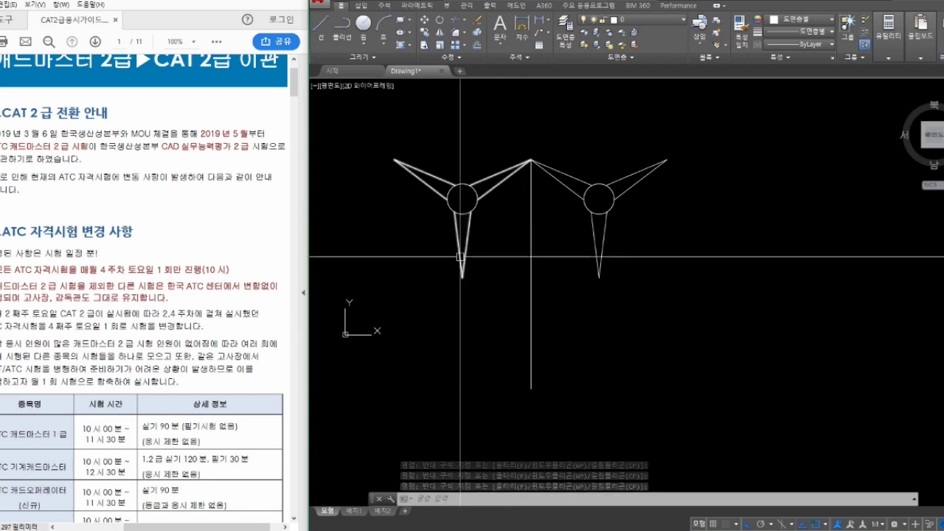
{"action": "middle_click_drag", "start_coordinate": [624, 347], "coordinate": [619, 352]}
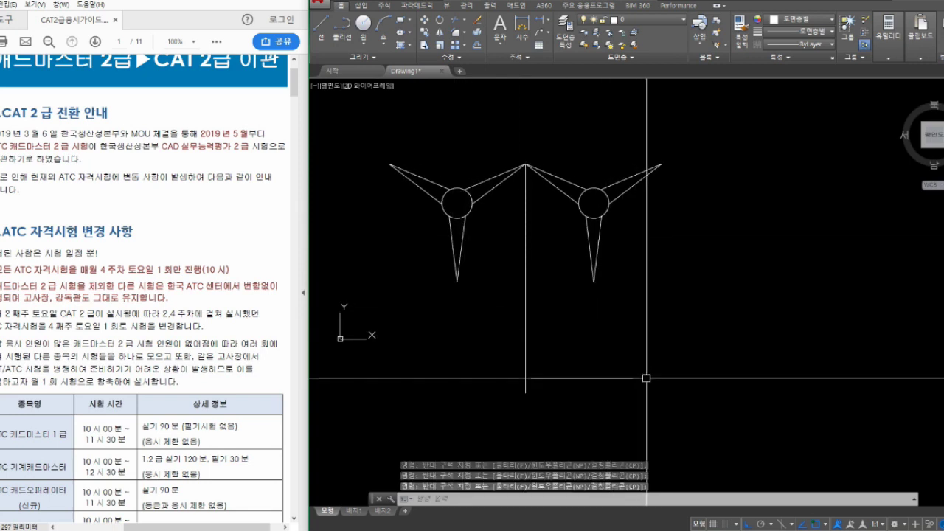
- Mirror both three-spiked figures downward across the horizontal axis through their lower spike tips, keeping the source objects
{"action": "key", "text": "space"}
{"action": "left_click", "coordinate": [715, 332]}
{"action": "left_click", "coordinate": [571, 135]}
{"action": "left_click", "coordinate": [483, 313]}
{"action": "left_click", "coordinate": [427, 173]}
{"action": "key", "text": "space"}
{"action": "left_click", "coordinate": [457, 282]}
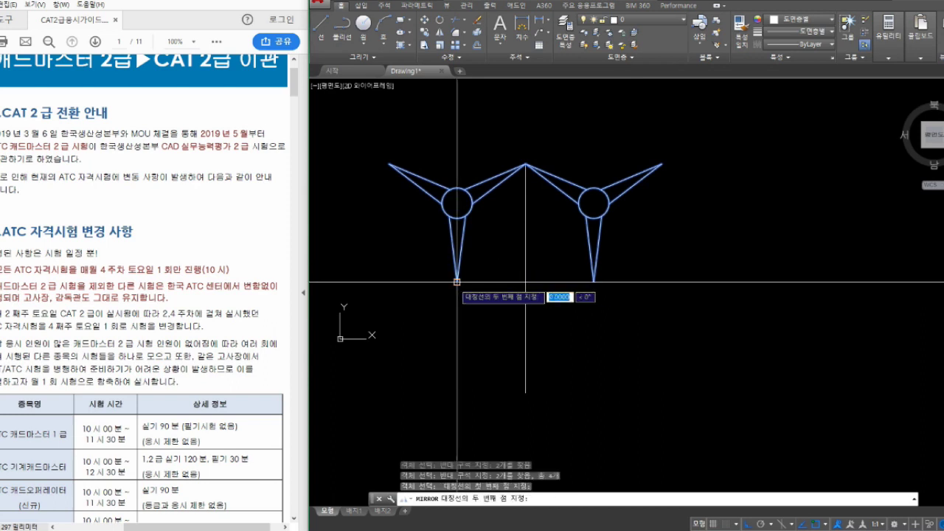
{"action": "left_click", "coordinate": [594, 282]}
{"action": "key", "text": "space"}
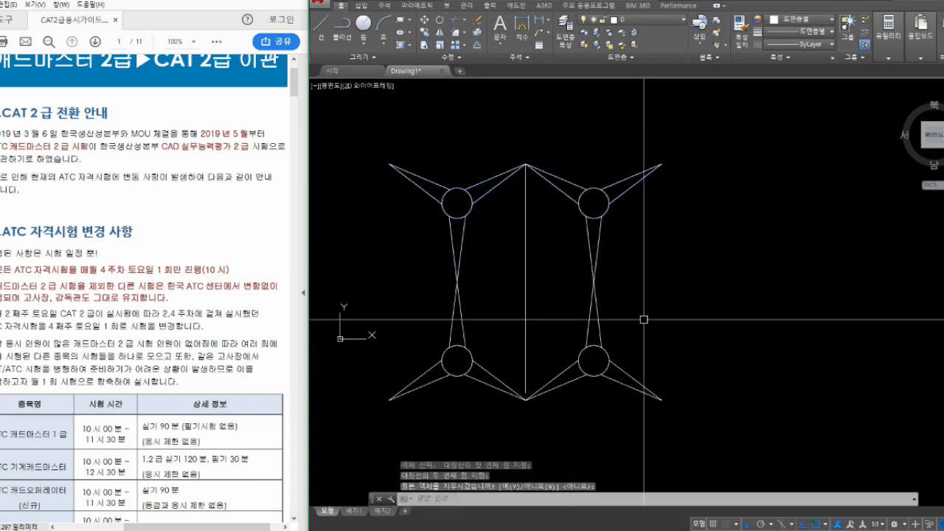
{"action": "scroll", "coordinate": [590, 340], "scroll_direction": "down", "scroll_amount": 2}
{"action": "scroll", "coordinate": [588, 326], "scroll_direction": "up", "scroll_amount": 2}
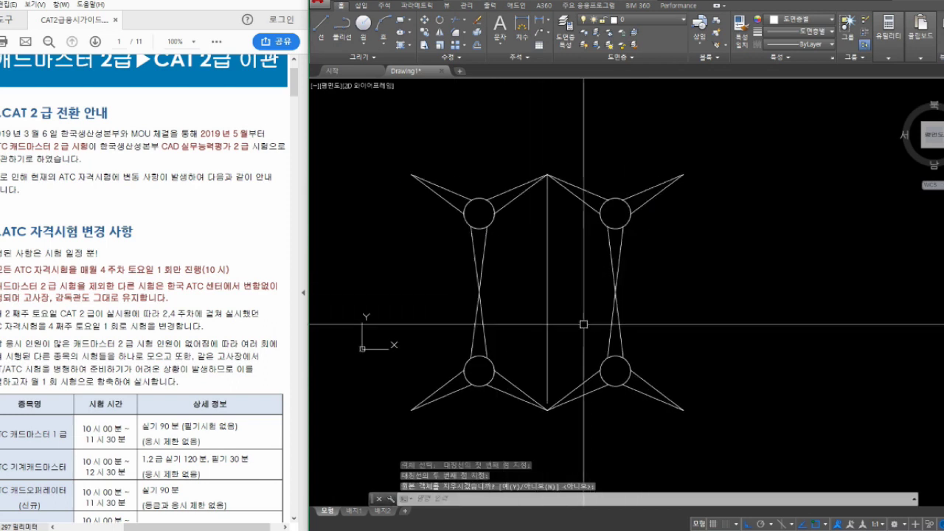
{"action": "left_click", "coordinate": [699, 332]}
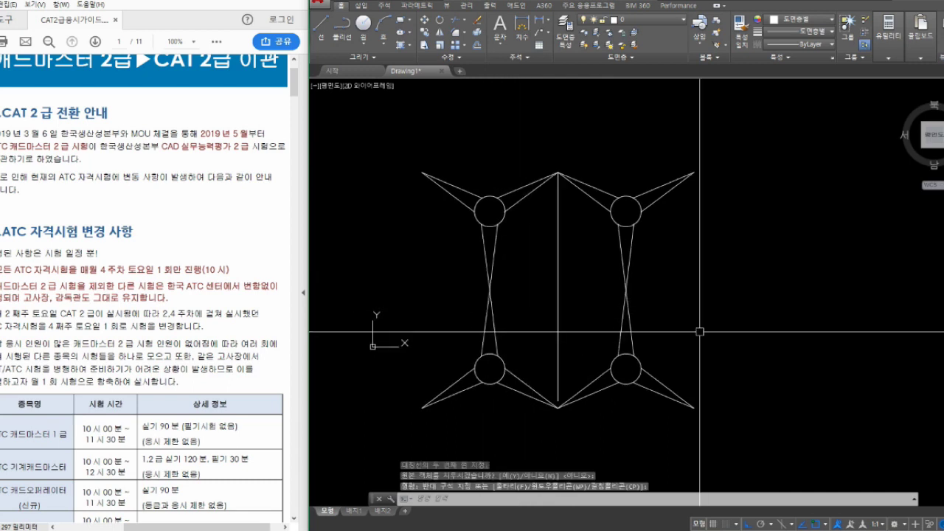
{"action": "middle_click_drag", "start_coordinate": [700, 327], "coordinate": [687, 318]}
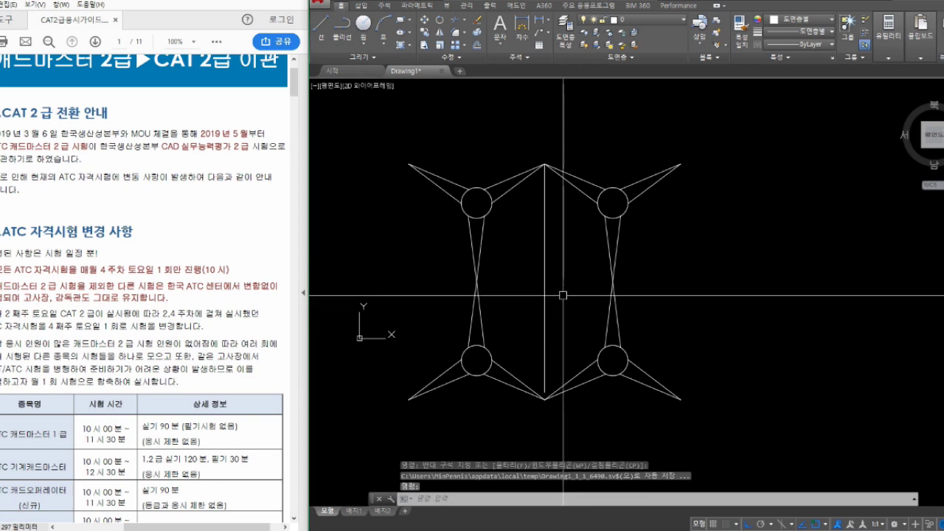
{"action": "middle_click_drag", "start_coordinate": [570, 332], "coordinate": [596, 330]}
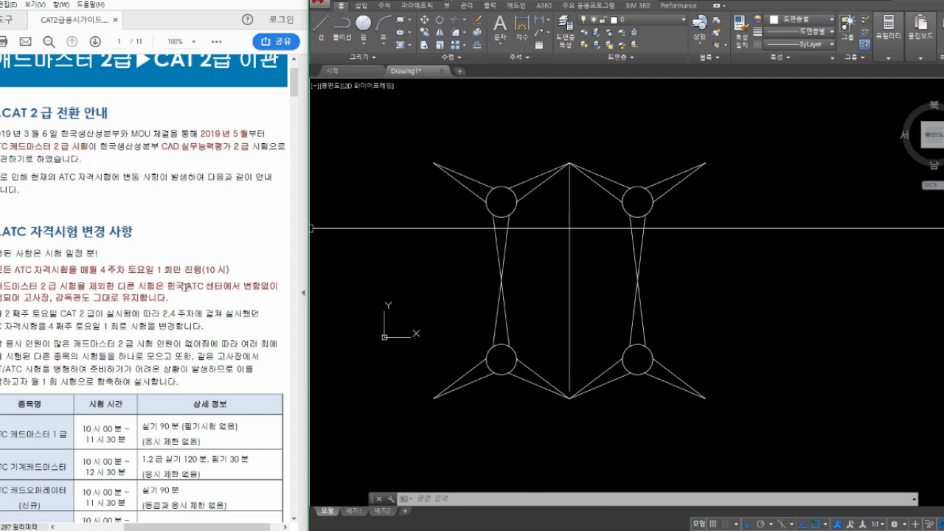
{"action": "left_click", "coordinate": [740, 328]}
{"action": "left_click", "coordinate": [717, 315]}
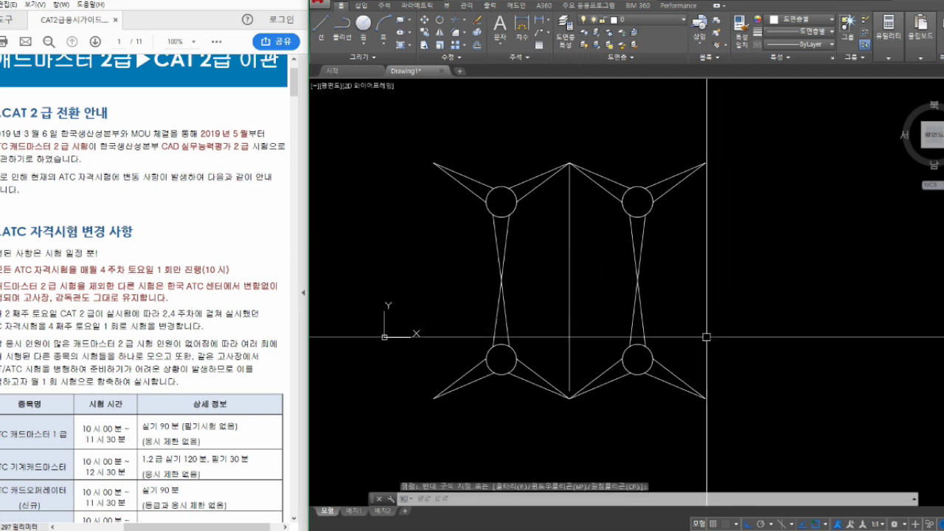
{"action": "left_click", "coordinate": [600, 319]}
{"action": "left_click", "coordinate": [581, 299]}
{"action": "left_click", "coordinate": [580, 300]}
{"action": "left_click", "coordinate": [565, 304]}
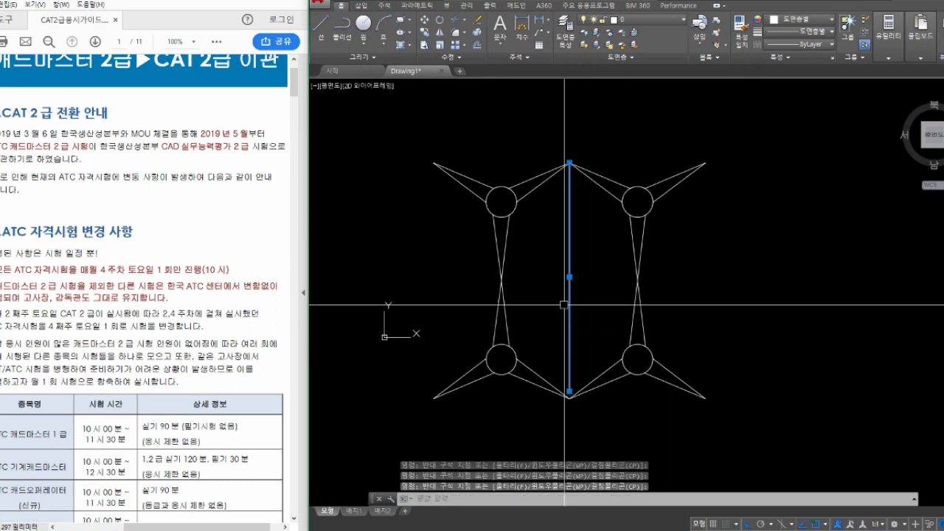
{"action": "key", "text": "Escape"}
- Erase the three mirrored figures, leaving the original upper-left figure and the vertical line
{"action": "left_click", "coordinate": [736, 433]}
{"action": "left_click", "coordinate": [625, 311]}
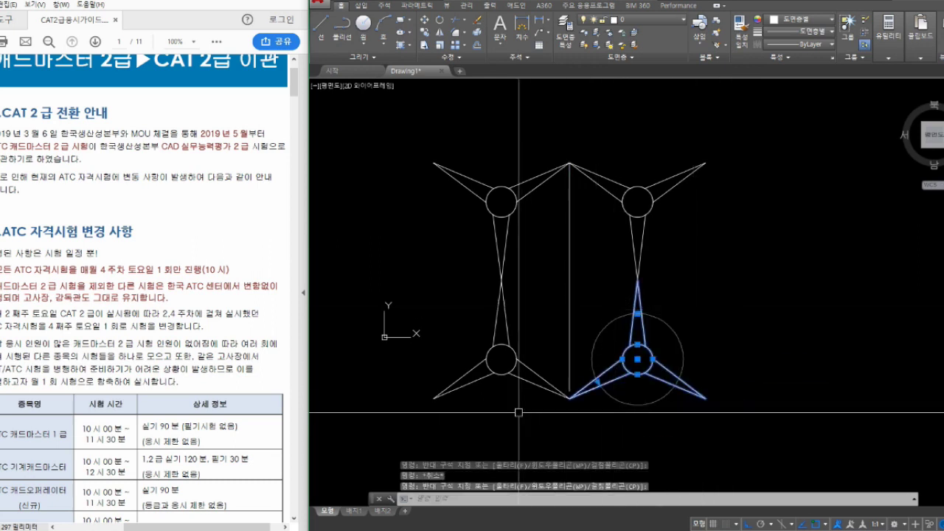
{"action": "left_click", "coordinate": [527, 402]}
{"action": "left_click", "coordinate": [460, 310]}
{"action": "left_click", "coordinate": [706, 242]}
{"action": "left_click", "coordinate": [607, 157]}
{"action": "type", "text": "e"}
{"action": "key", "text": "space"}
{"action": "left_click", "coordinate": [683, 215]}
{"action": "left_click", "coordinate": [639, 278]}
{"action": "middle_click_drag", "start_coordinate": [607, 278], "coordinate": [589, 292]}
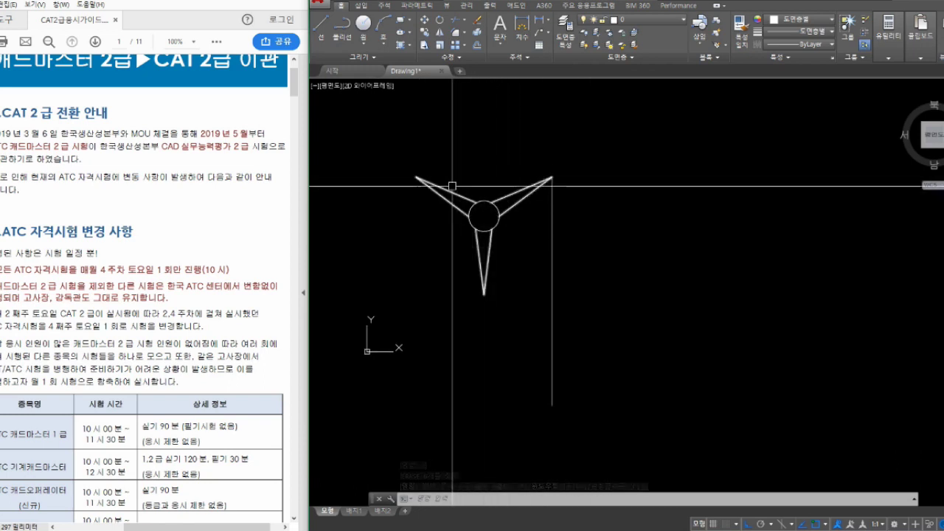
{"action": "left_click", "coordinate": [659, 337]}
{"action": "left_click", "coordinate": [602, 293]}
{"action": "left_click", "coordinate": [602, 294]}
{"action": "left_click", "coordinate": [624, 299]}
{"action": "middle_click_drag", "start_coordinate": [602, 300], "coordinate": [608, 308]}
{"action": "left_click", "coordinate": [623, 327]}
{"action": "left_click", "coordinate": [642, 327]}
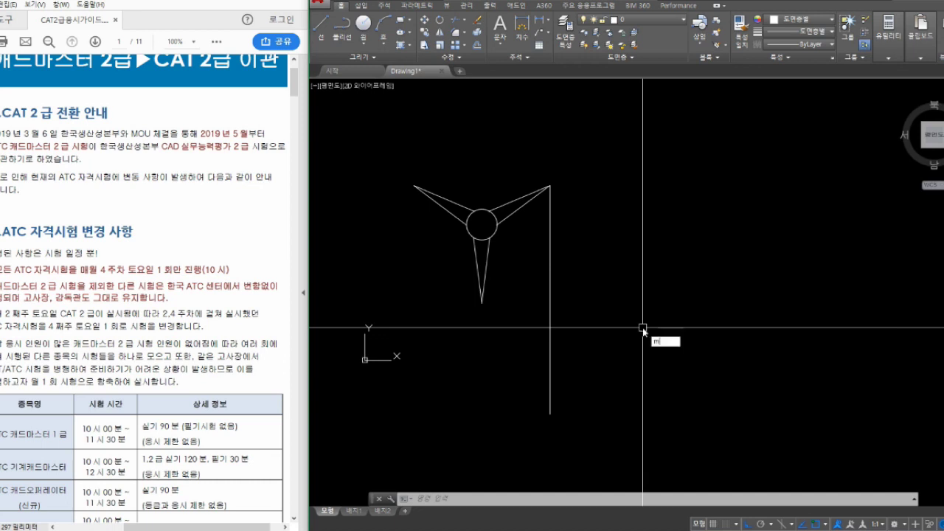
- Mirror the original three-spiked figure and its circle across the vertical line's two endpoints without erasing the source objects
{"action": "type", "text": "i"}
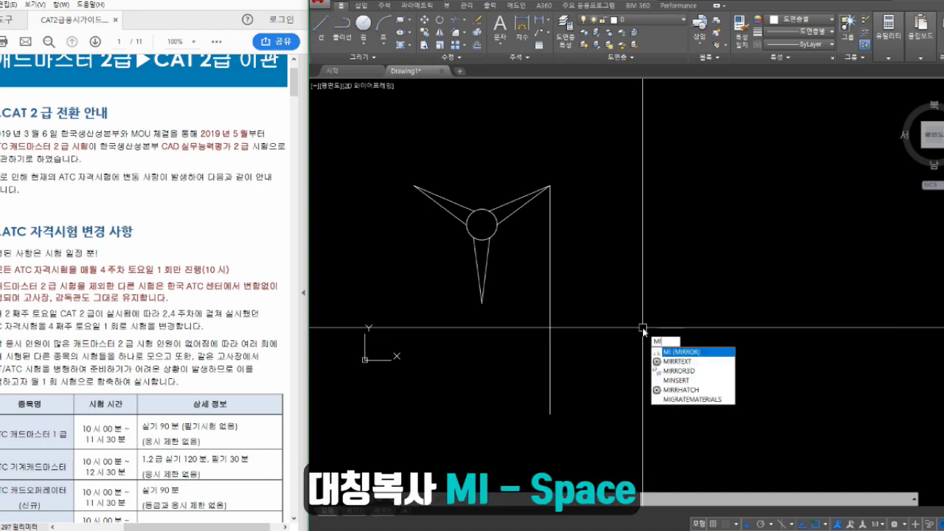
{"action": "key", "text": "space"}
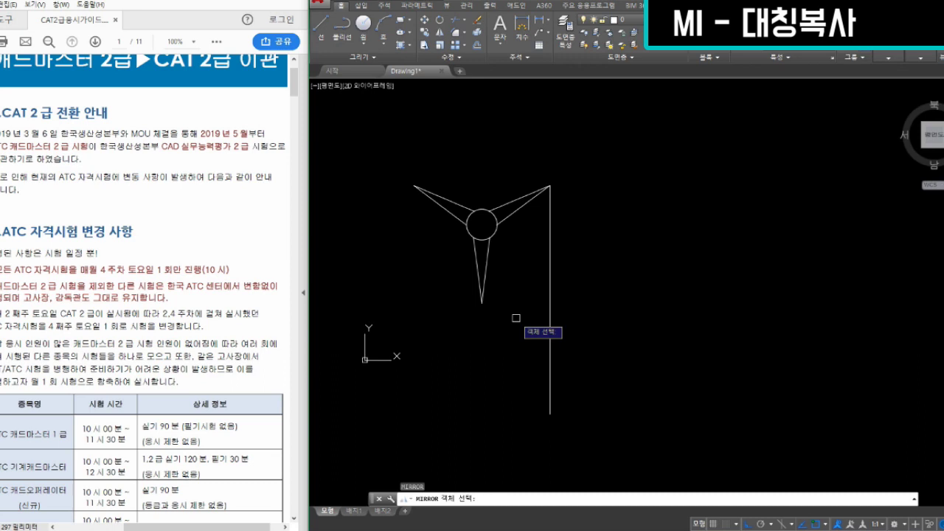
{"action": "left_click", "coordinate": [510, 396]}
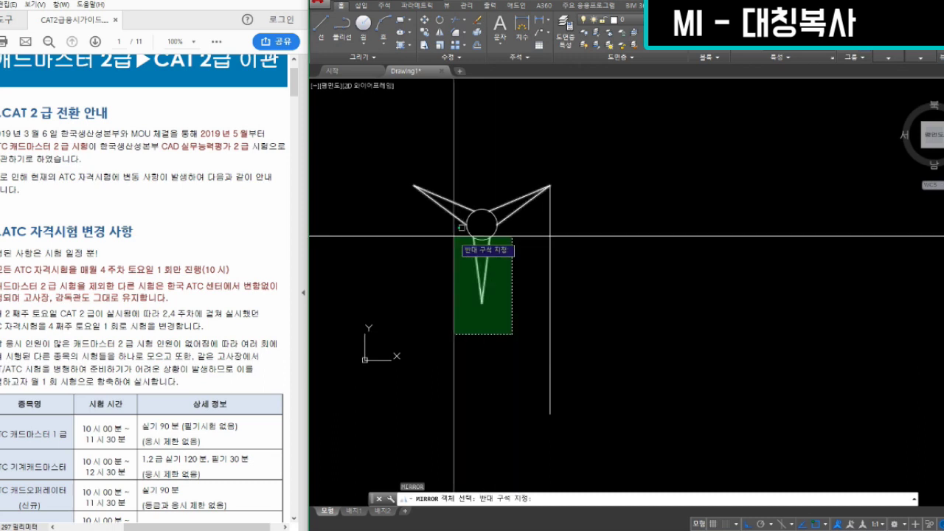
{"action": "left_click", "coordinate": [451, 164]}
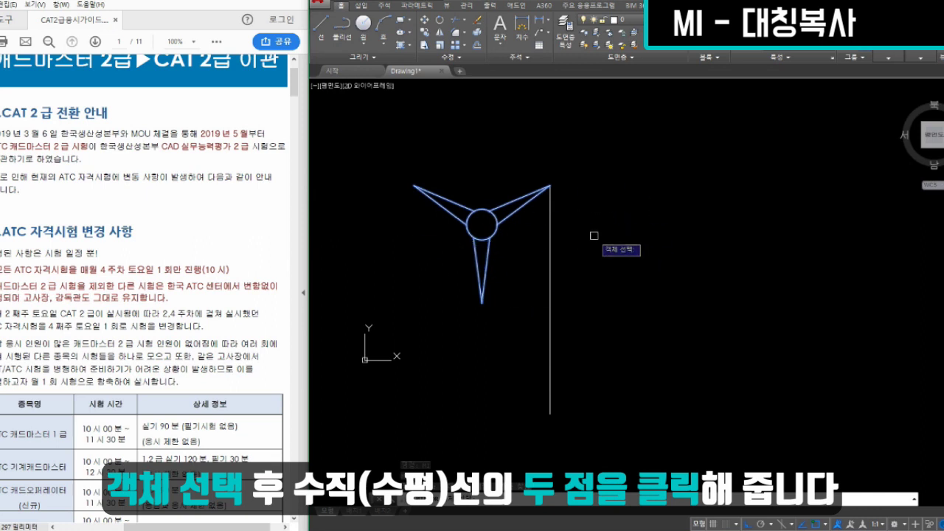
{"action": "key", "text": "Return"}
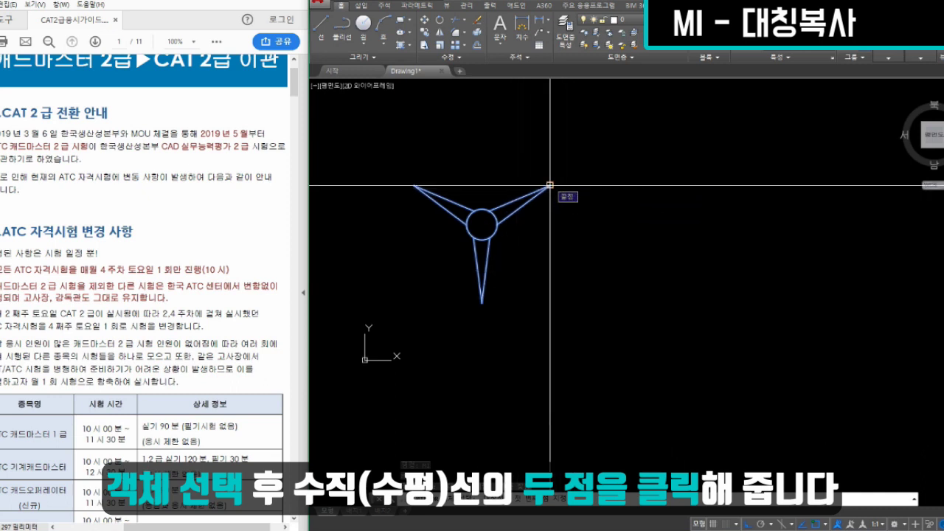
{"action": "left_click", "coordinate": [550, 415]}
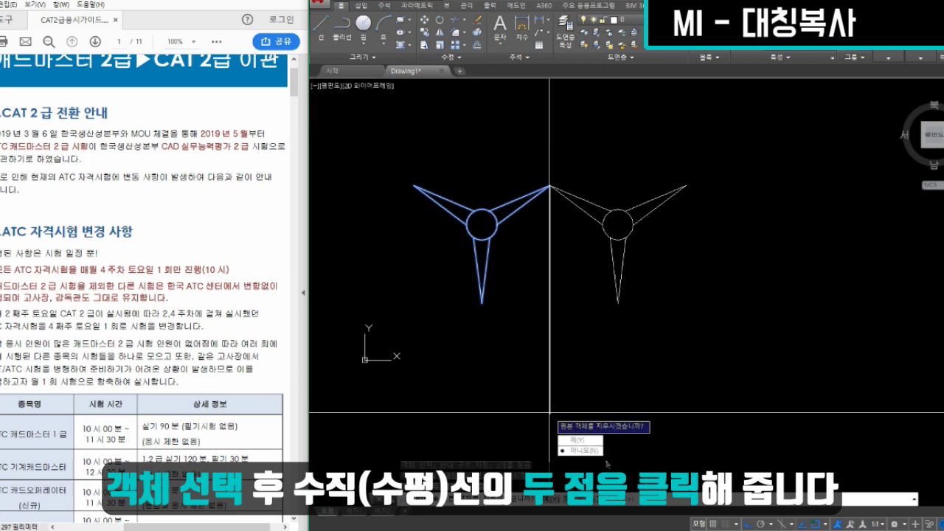
{"action": "key", "text": "Return"}
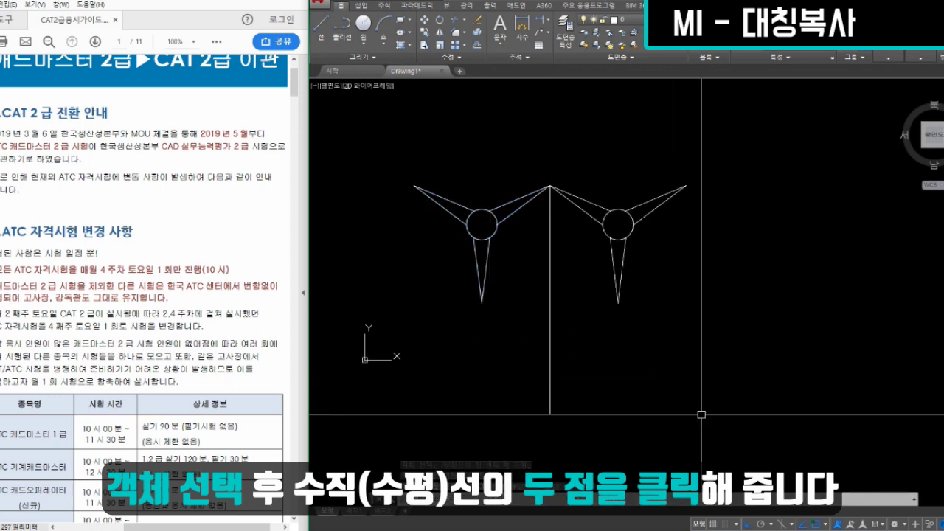
{"action": "left_click", "coordinate": [659, 394]}
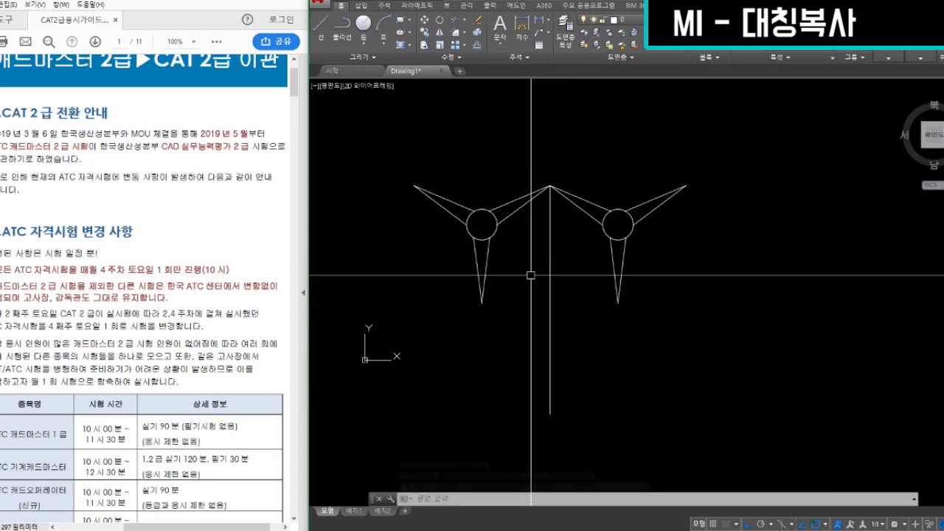
{"action": "left_click", "coordinate": [691, 316]}
{"action": "left_click", "coordinate": [602, 204]}
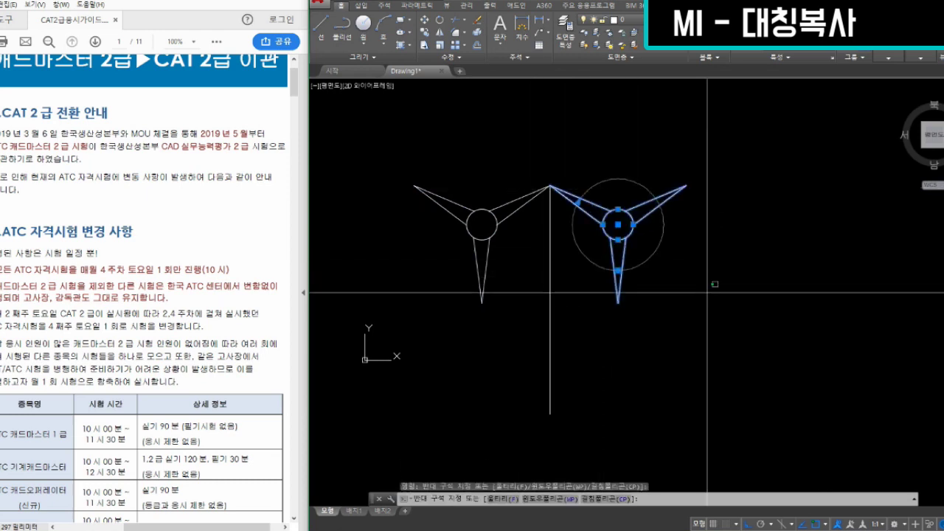
{"action": "key", "text": "Escape"}
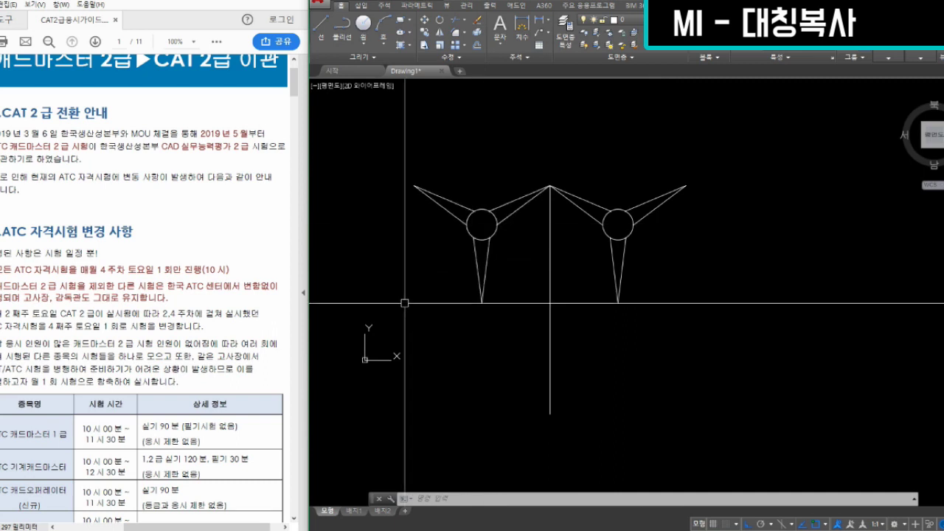
{"action": "left_click", "coordinate": [714, 398]}
{"action": "left_click", "coordinate": [713, 396]}
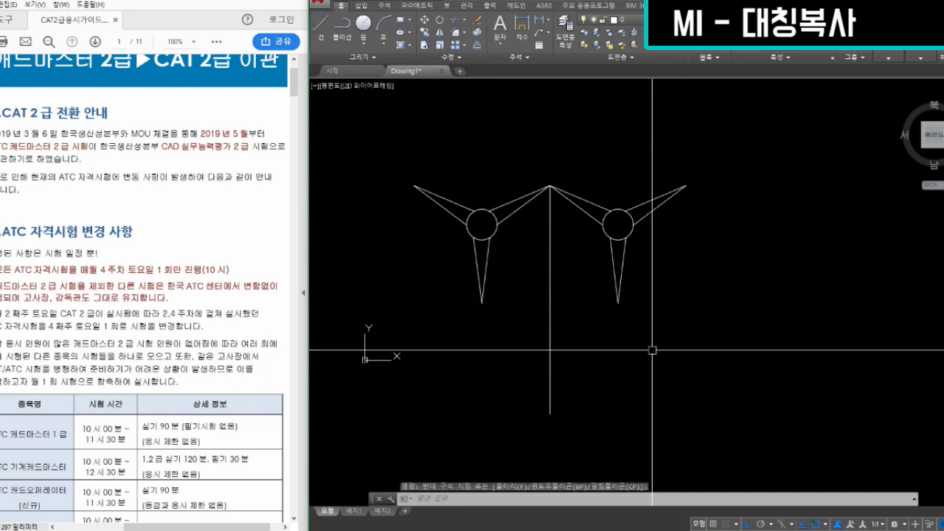
{"action": "middle_click_drag", "start_coordinate": [640, 340], "coordinate": [658, 345]}
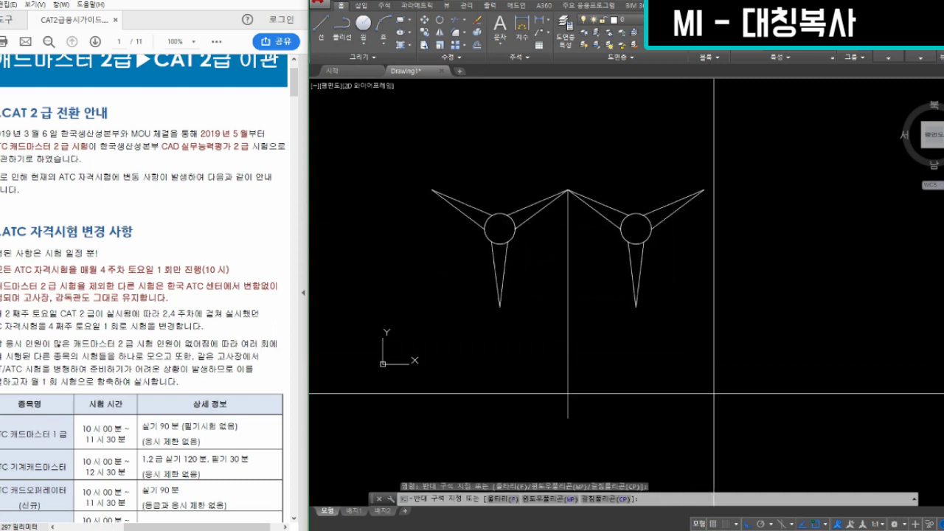
{"action": "left_click", "coordinate": [714, 380]}
{"action": "left_click", "coordinate": [707, 368]}
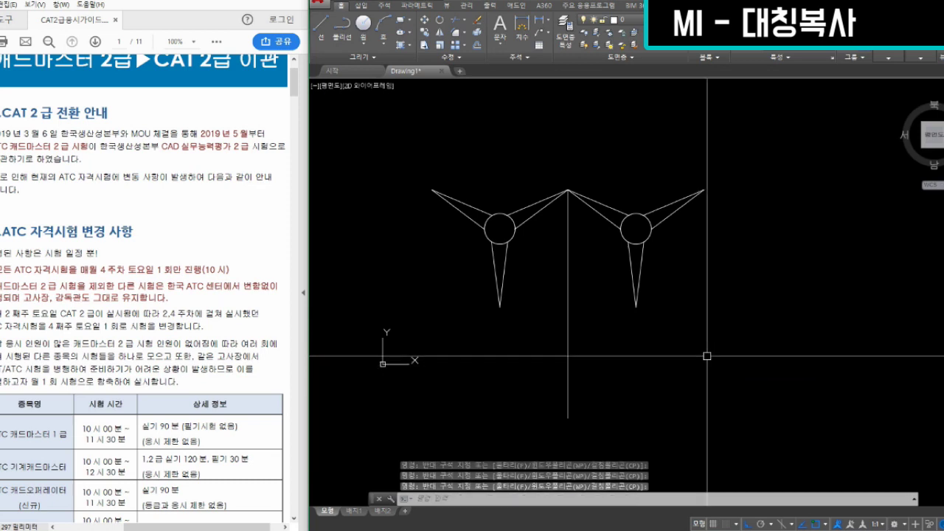
- Mirror the two upper three-spiked figures and their circles downward across the line through their lower spike tips, keeping the source objects
{"action": "key", "text": "Escape"}
{"action": "type", "text": "mi"}
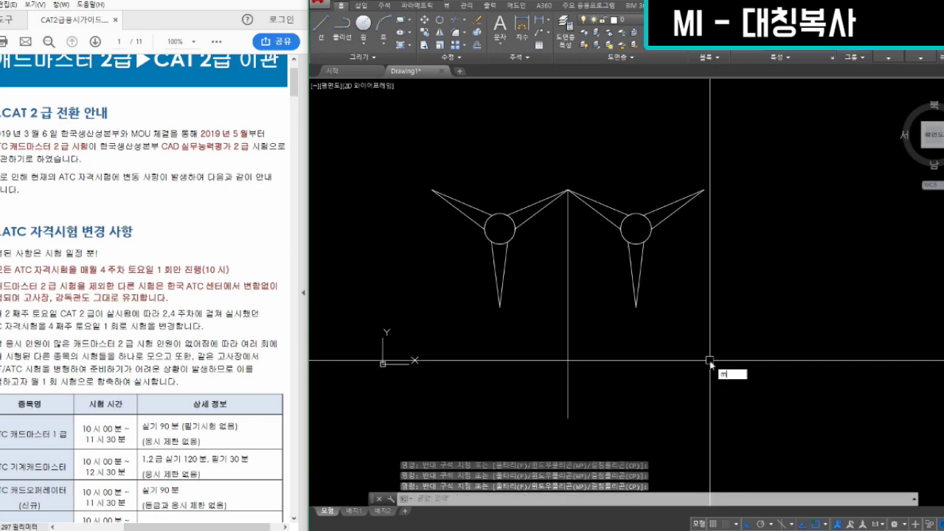
{"action": "key", "text": "Return"}
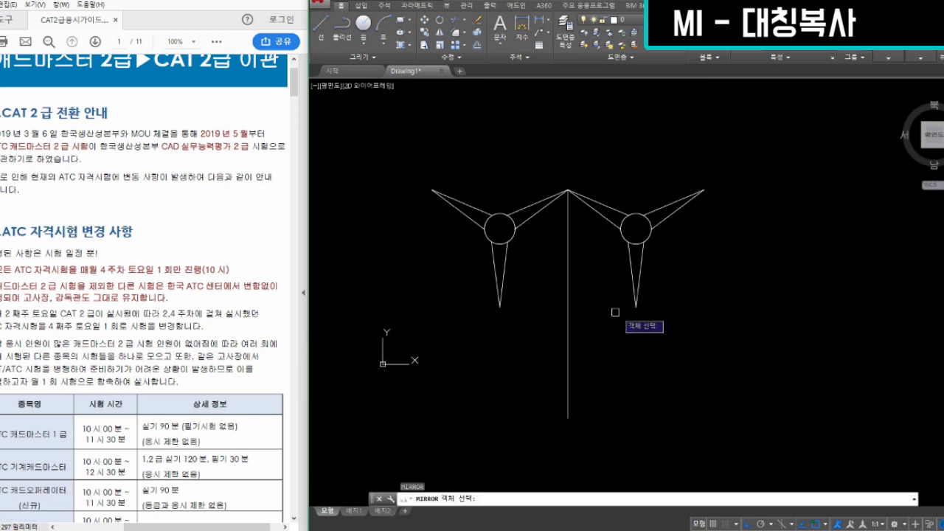
{"action": "left_click_drag", "start_coordinate": [536, 273], "coordinate": [480, 203]}
{"action": "left_click_drag", "start_coordinate": [649, 267], "coordinate": [610, 194]}
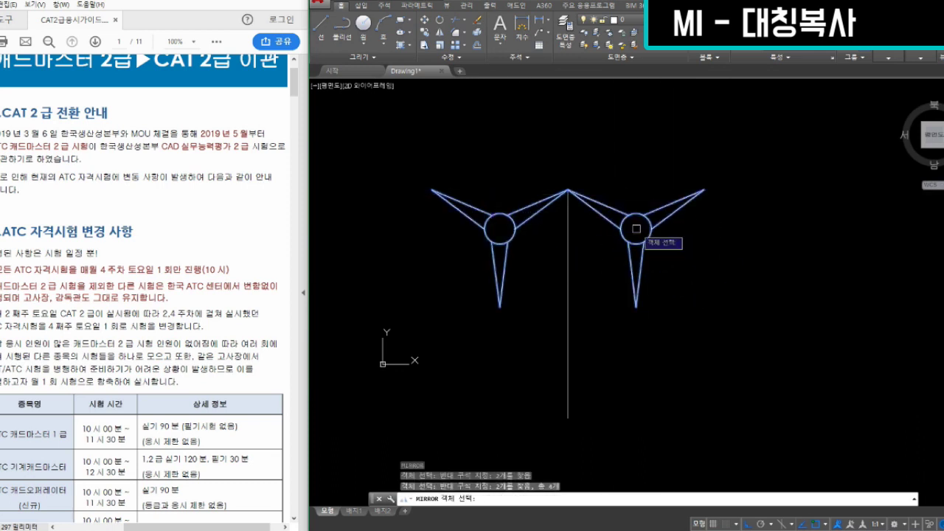
{"action": "key", "text": "Return"}
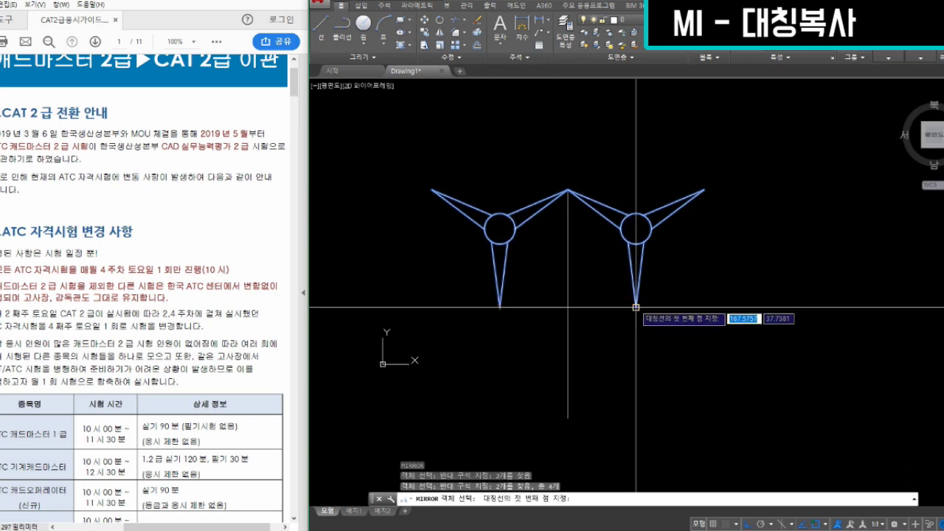
{"action": "left_click", "coordinate": [499, 307]}
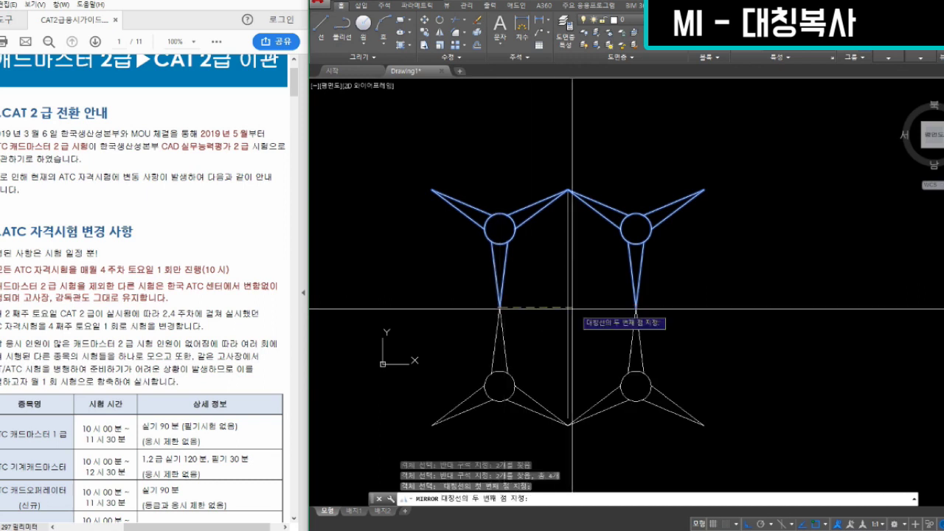
{"action": "left_click", "coordinate": [636, 307]}
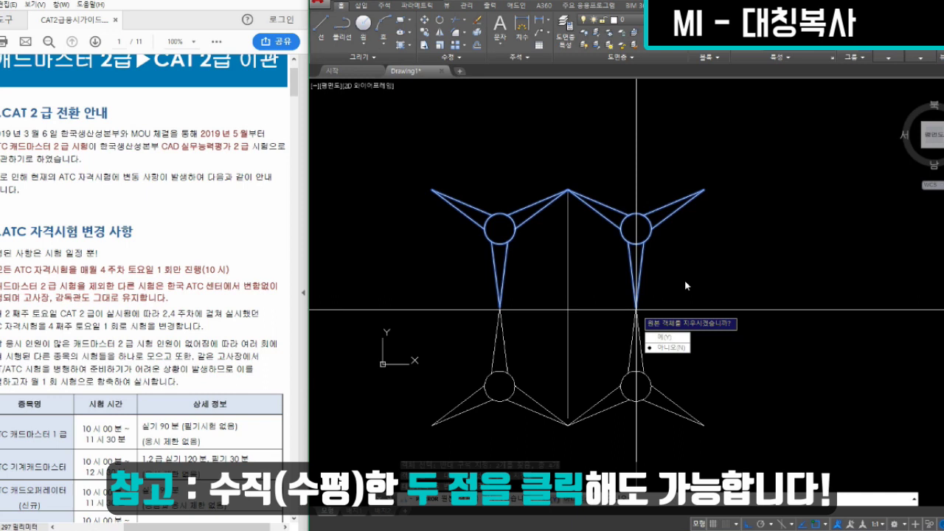
{"action": "key", "text": "Return"}
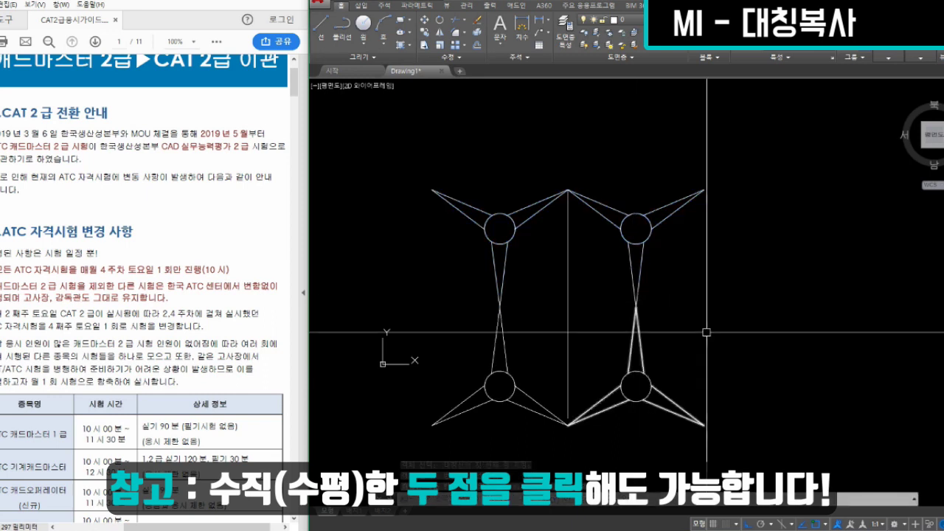
- Erase all four three-spiked figures together with the vertical line
{"action": "middle_click_drag", "start_coordinate": [666, 360], "coordinate": [709, 334]}
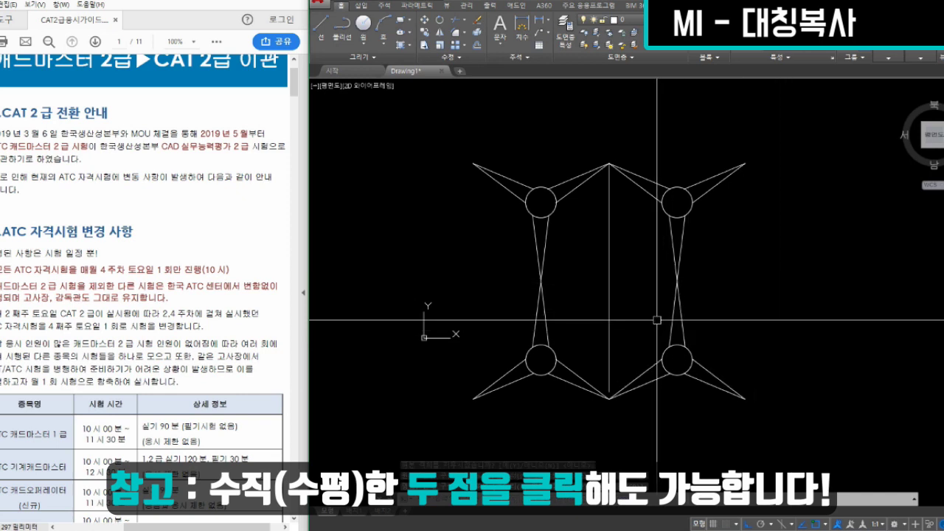
{"action": "middle_click_drag", "start_coordinate": [644, 320], "coordinate": [642, 313]}
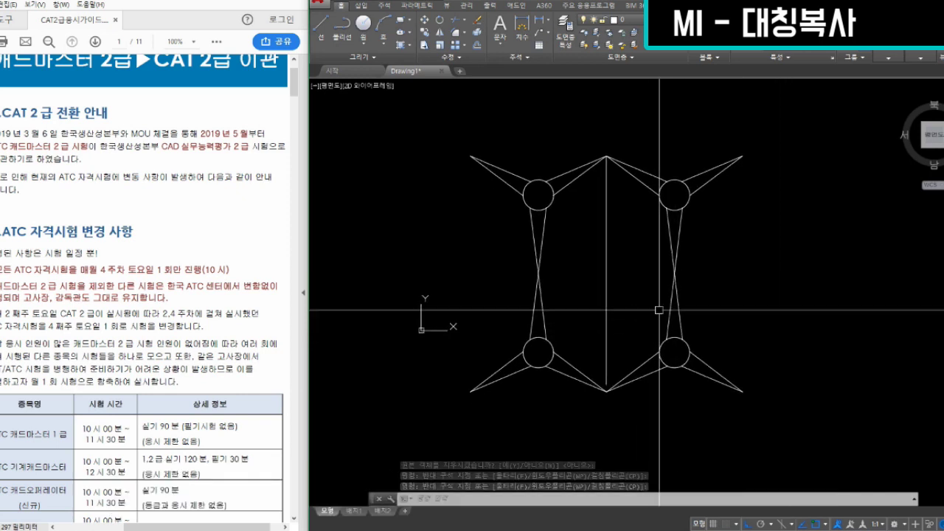
{"action": "left_click", "coordinate": [805, 430]}
{"action": "left_click", "coordinate": [430, 141]}
{"action": "type", "text": "e"}
{"action": "key", "text": "Return"}
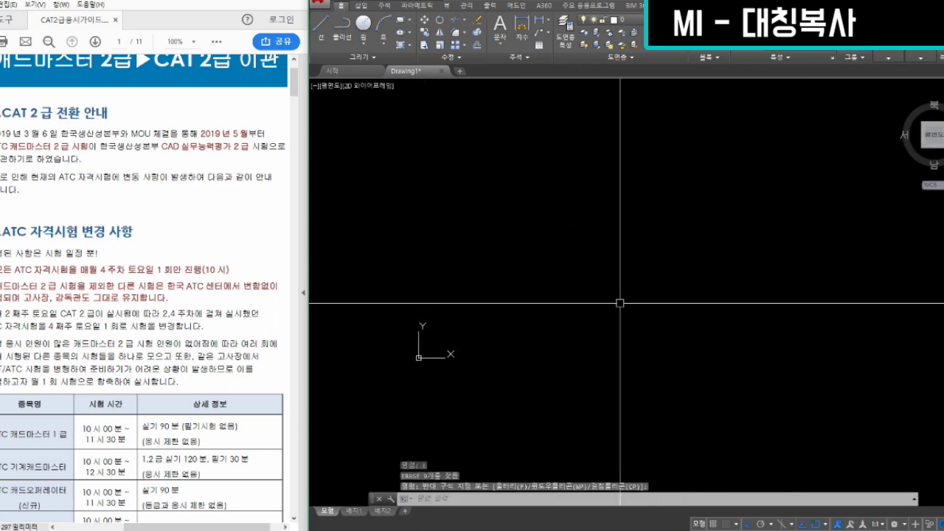
- Draw an upright rectangle about 157 units tall in the empty drawing area
{"action": "left_click", "coordinate": [592, 244]}
{"action": "type", "text": "rec"}
{"action": "key", "text": "Return"}
{"action": "left_click", "coordinate": [539, 187]}
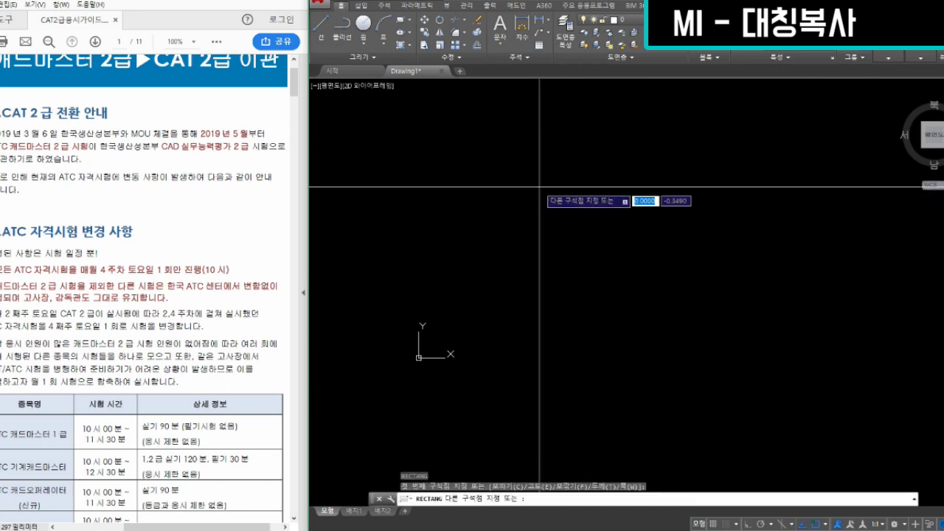
{"action": "left_click", "coordinate": [743, 423]}
{"action": "key", "text": "Escape"}
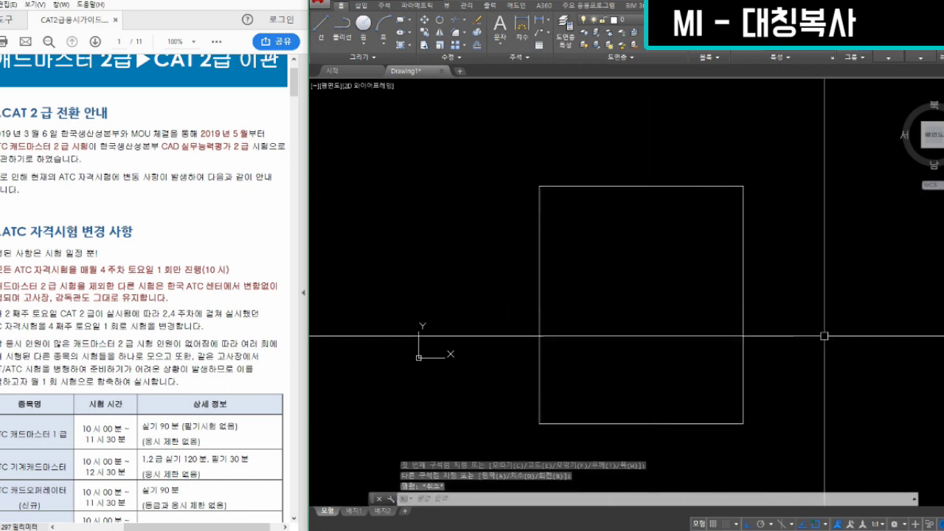
- Draw a small circle just inside the rectangle's upper-left corner
{"action": "left_click", "coordinate": [824, 335]}
{"action": "left_click", "coordinate": [818, 332]}
{"action": "type", "text": "c"}
{"action": "key", "text": "Return"}
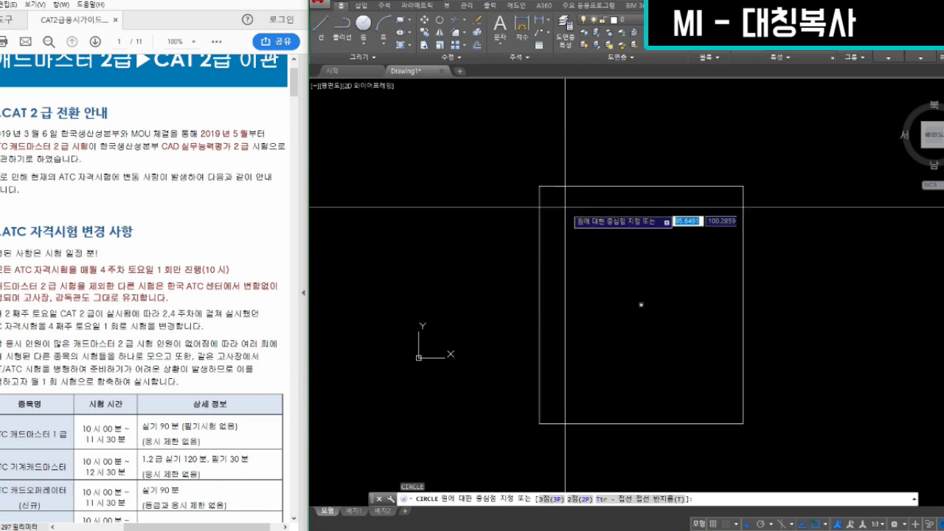
{"action": "left_click", "coordinate": [554, 200]}
{"action": "left_click", "coordinate": [557, 205]}
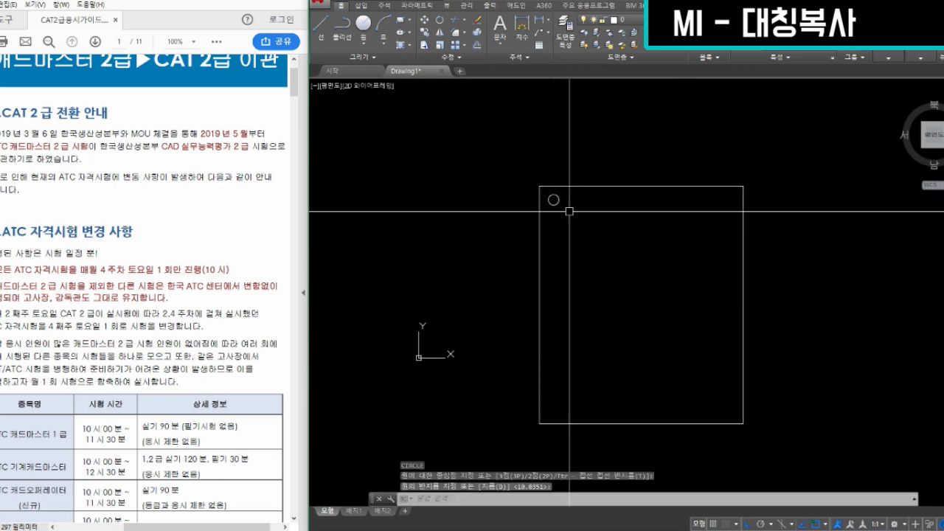
{"action": "key", "text": "Escape"}
- Copy the small circle straight down five times at uneven spacing along the rectangle's left edge
{"action": "left_click", "coordinate": [596, 255]}
{"action": "left_click", "coordinate": [599, 258]}
{"action": "type", "text": "co"}
{"action": "key", "text": "Return"}
{"action": "left_click", "coordinate": [554, 204]}
{"action": "key", "text": "Return"}
{"action": "left_click", "coordinate": [604, 213]}
{"action": "left_click", "coordinate": [619, 267]}
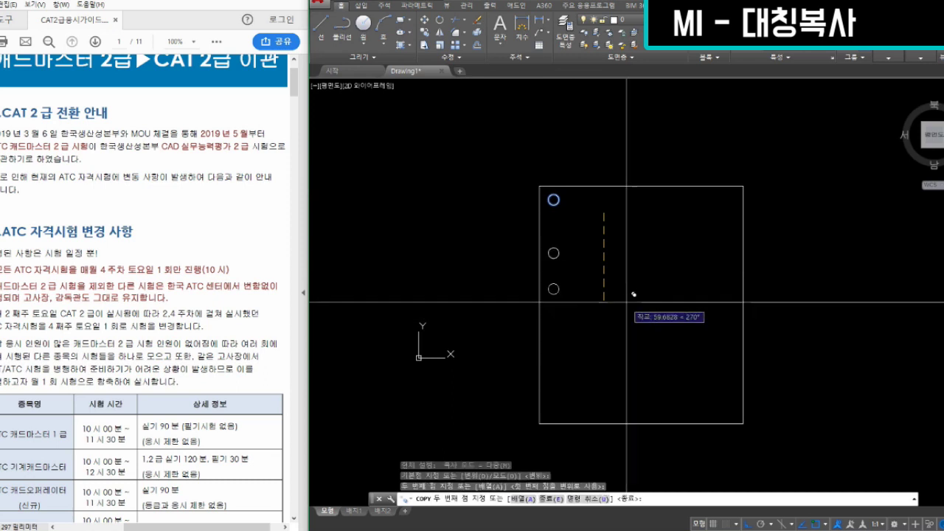
{"action": "left_click", "coordinate": [627, 291]}
{"action": "left_click", "coordinate": [631, 323]}
{"action": "left_click", "coordinate": [632, 368]}
{"action": "left_click", "coordinate": [632, 415]}
{"action": "key", "text": "Escape"}
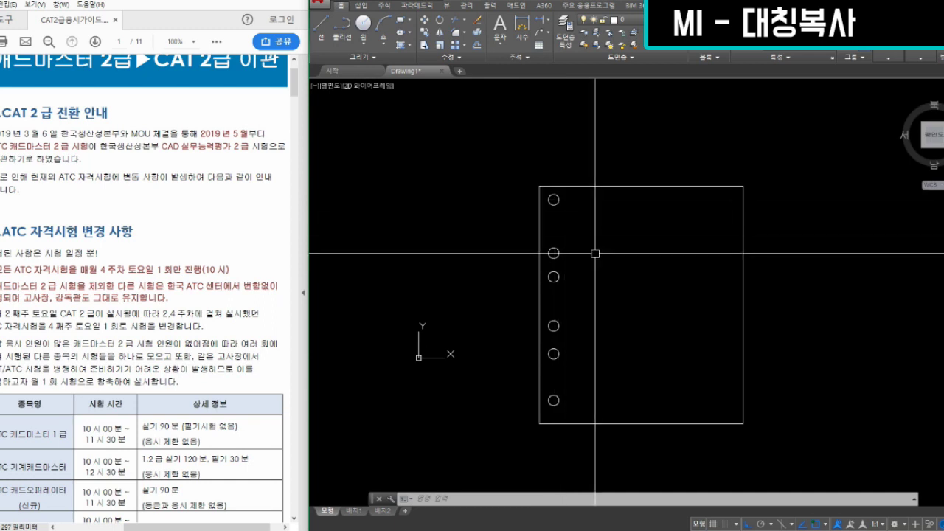
{"action": "left_click", "coordinate": [600, 367]}
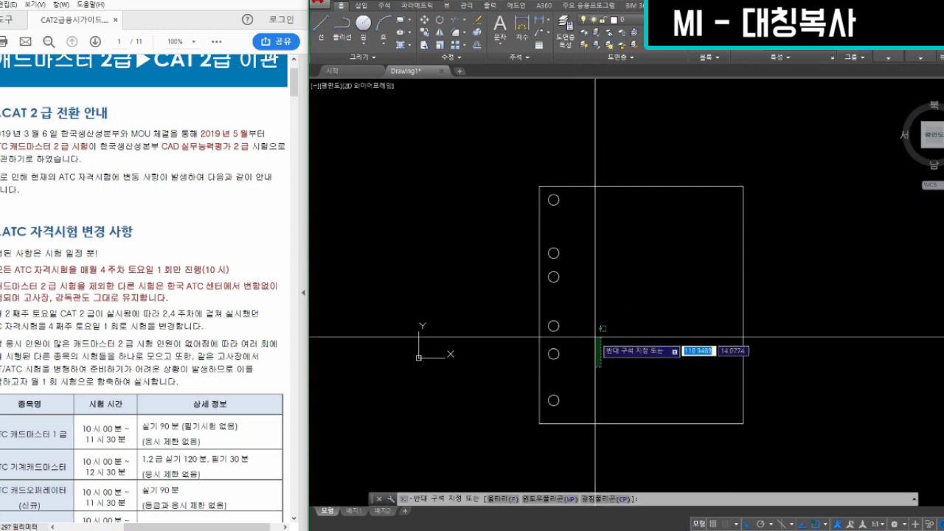
{"action": "left_click", "coordinate": [595, 338]}
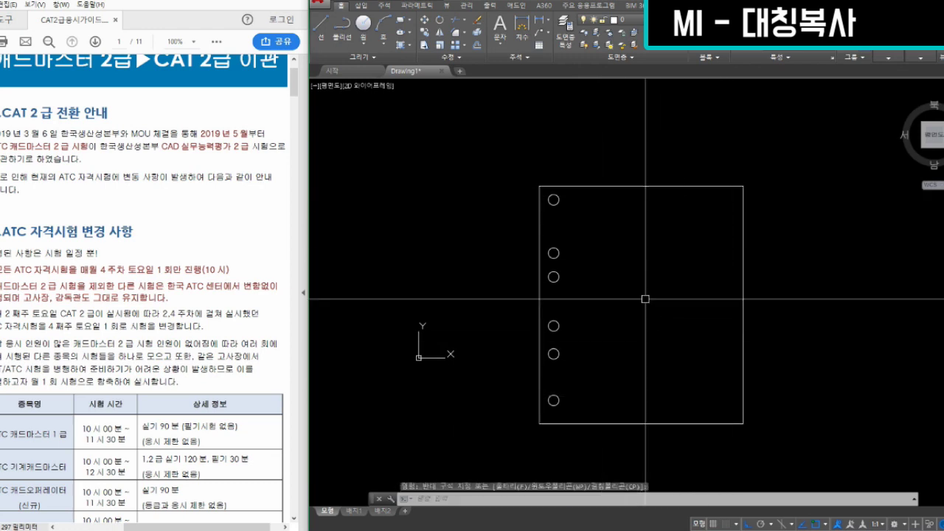
{"action": "left_click", "coordinate": [665, 322]}
{"action": "left_click", "coordinate": [636, 284]}
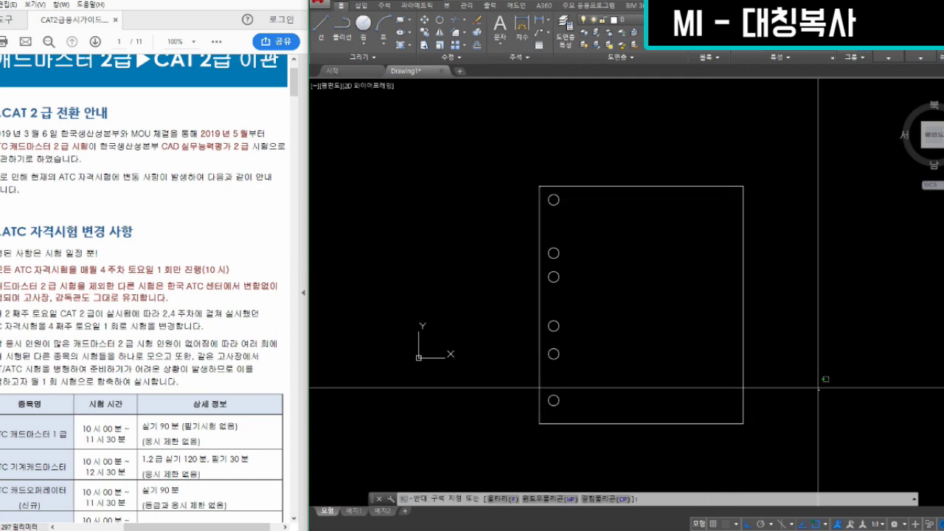
{"action": "left_click", "coordinate": [802, 369]}
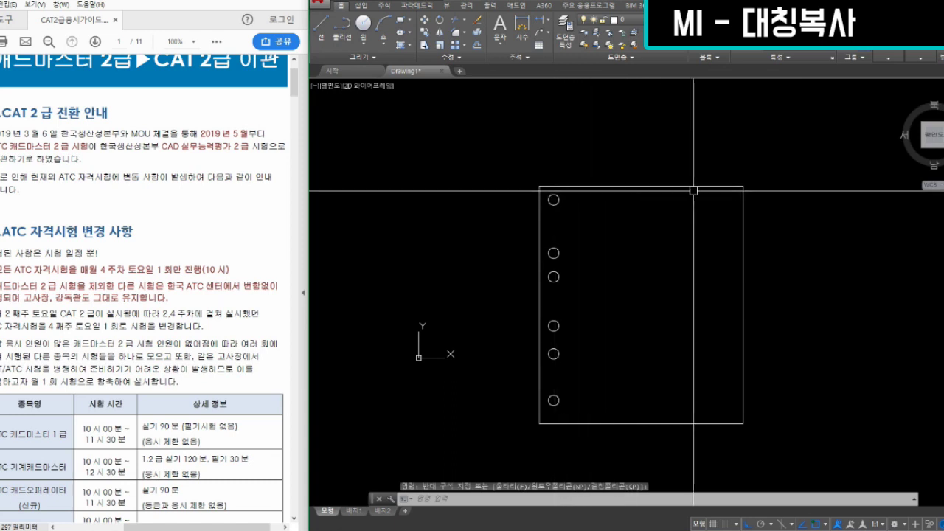
{"action": "left_click", "coordinate": [728, 199]}
{"action": "left_click", "coordinate": [670, 282]}
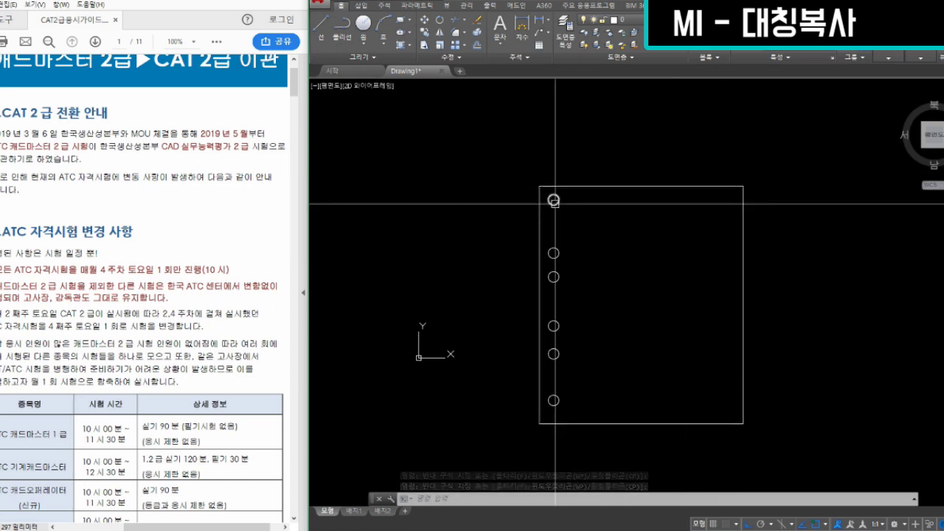
{"action": "double_click", "coordinate": [648, 263]}
{"action": "double_click", "coordinate": [644, 278]}
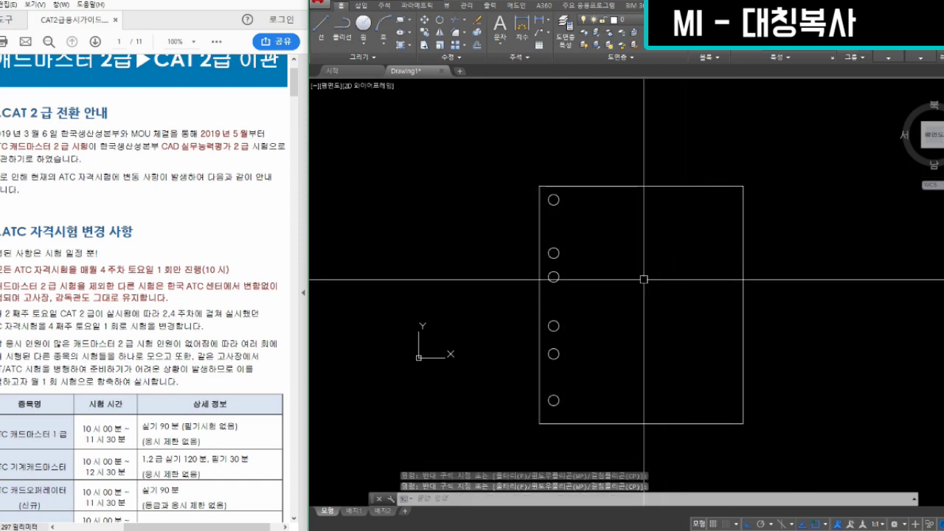
{"action": "double_click", "coordinate": [643, 272]}
- Mirror the six left circles across the line through the midpoints of the rectangle's upper and lower edges, keeping the source objects
{"action": "type", "text": "MI"}
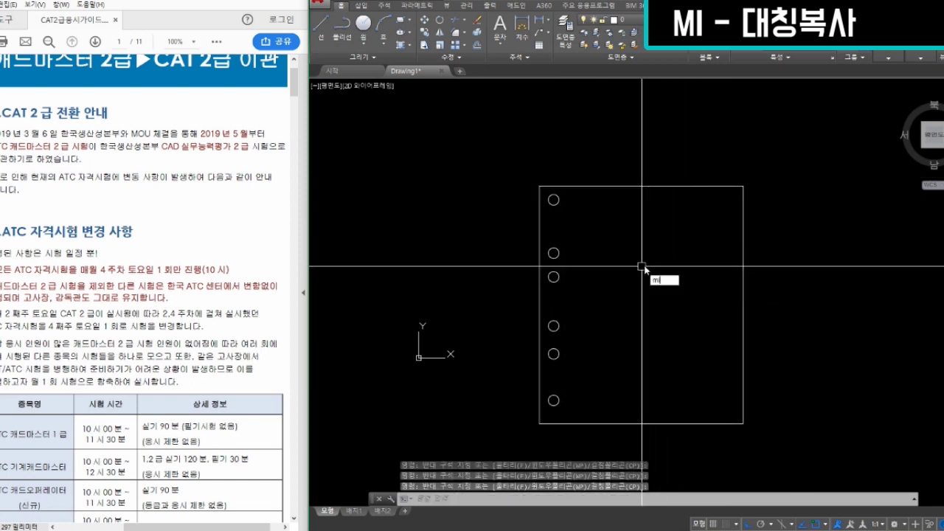
{"action": "key", "text": "Return"}
{"action": "left_click", "coordinate": [586, 398]}
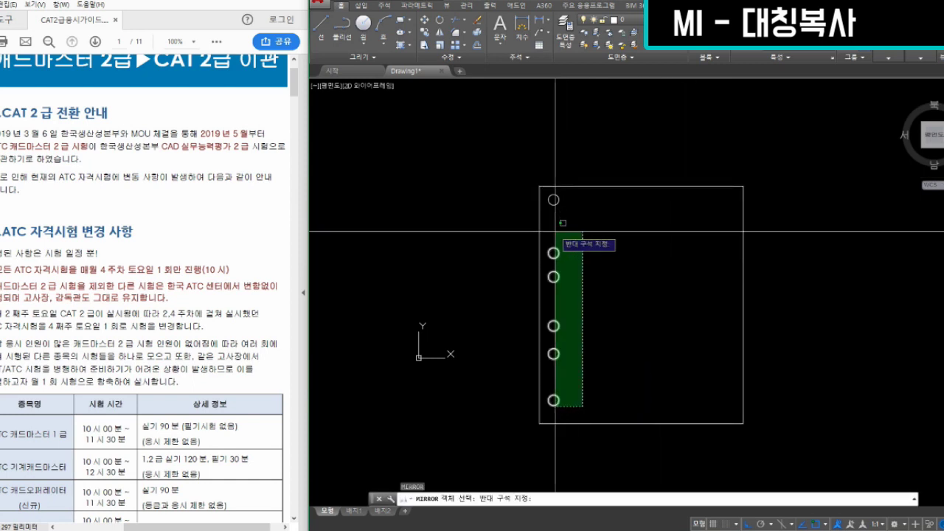
{"action": "left_click", "coordinate": [550, 194]}
{"action": "key", "text": "Return"}
{"action": "left_click", "coordinate": [640, 187]}
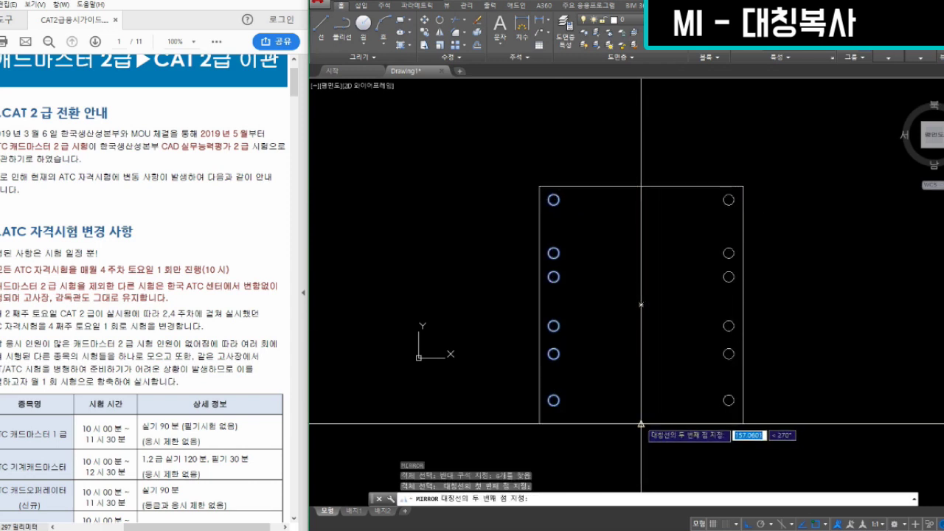
{"action": "left_click", "coordinate": [641, 423]}
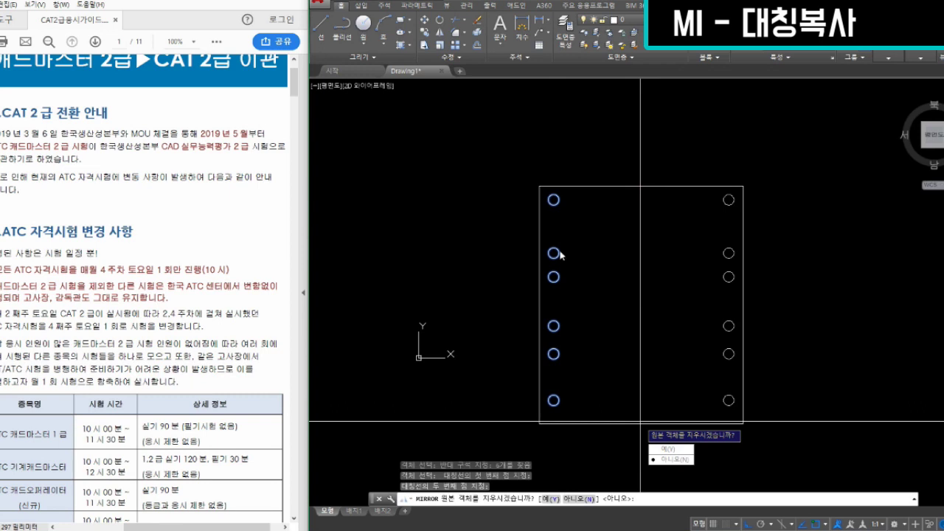
{"action": "key", "text": "Return"}
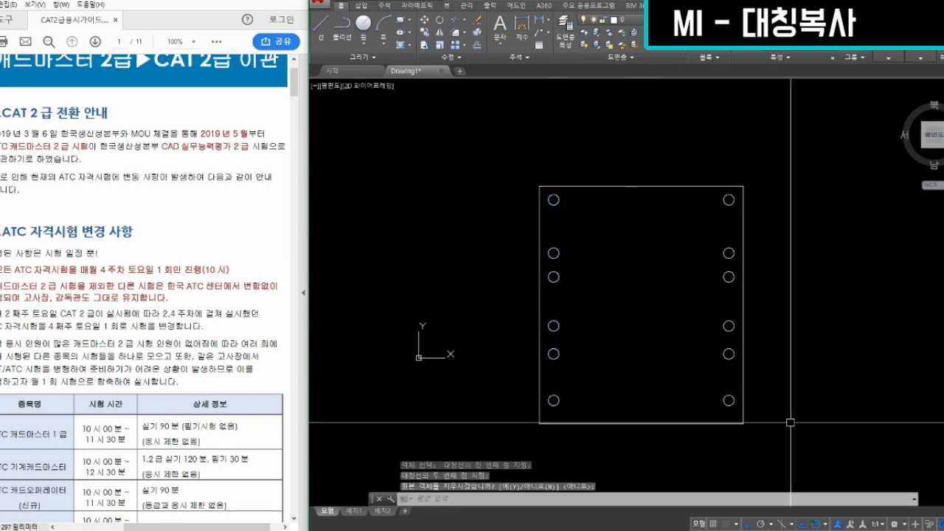
{"action": "left_click", "coordinate": [705, 403]}
{"action": "left_click", "coordinate": [671, 199]}
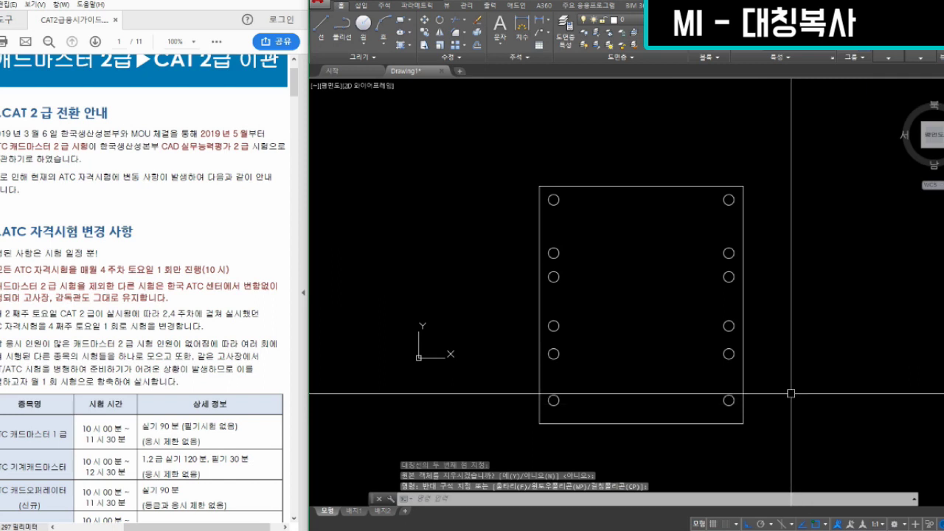
{"action": "middle_click_drag", "start_coordinate": [785, 368], "coordinate": [771, 339]}
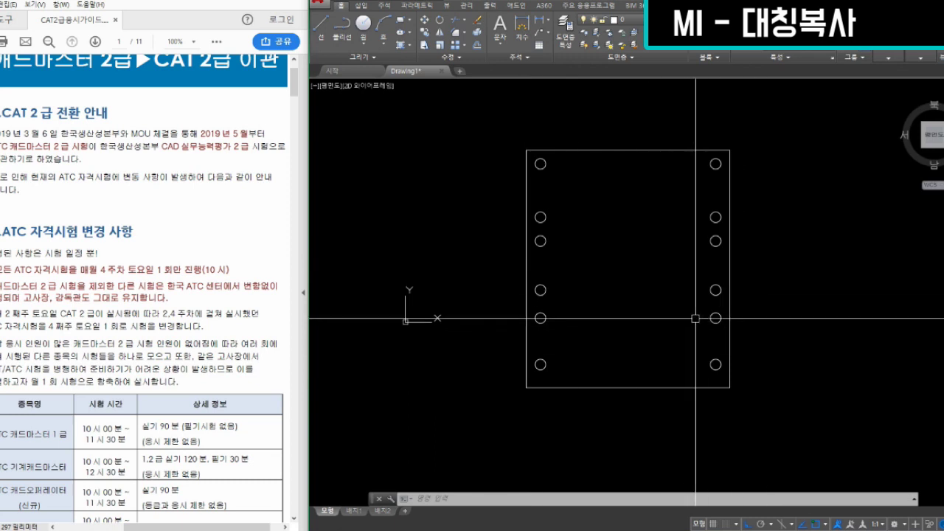
{"action": "middle_click_drag", "start_coordinate": [630, 304], "coordinate": [630, 324]}
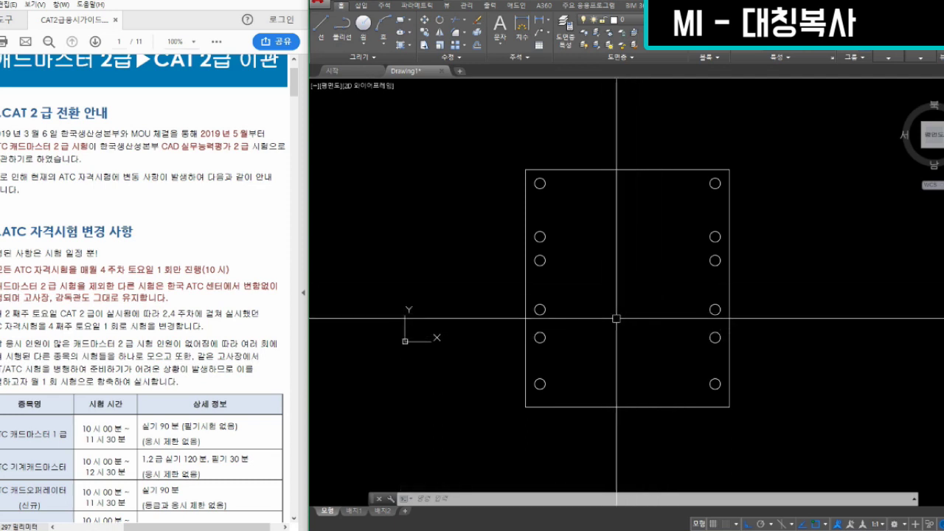
- Erase the rectangle and all the circles inside it to leave the drawing area empty
{"action": "mouse_move", "coordinate": [643, 267]}
{"action": "middle_mouse_down"}
{"action": "mouse_move", "coordinate": [632, 263]}
{"action": "mouse_move", "coordinate": [623, 279]}
{"action": "middle_mouse_up"}
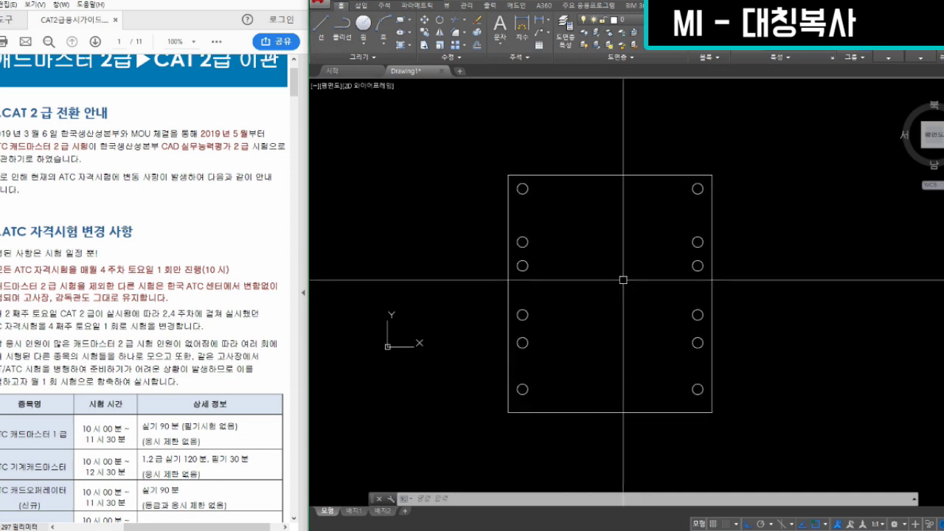
{"action": "middle_click_drag", "start_coordinate": [623, 279], "coordinate": [624, 289]}
{"action": "left_click", "coordinate": [751, 450]}
{"action": "left_click", "coordinate": [469, 145]}
{"action": "type", "text": "e"}
{"action": "key", "text": "Return"}
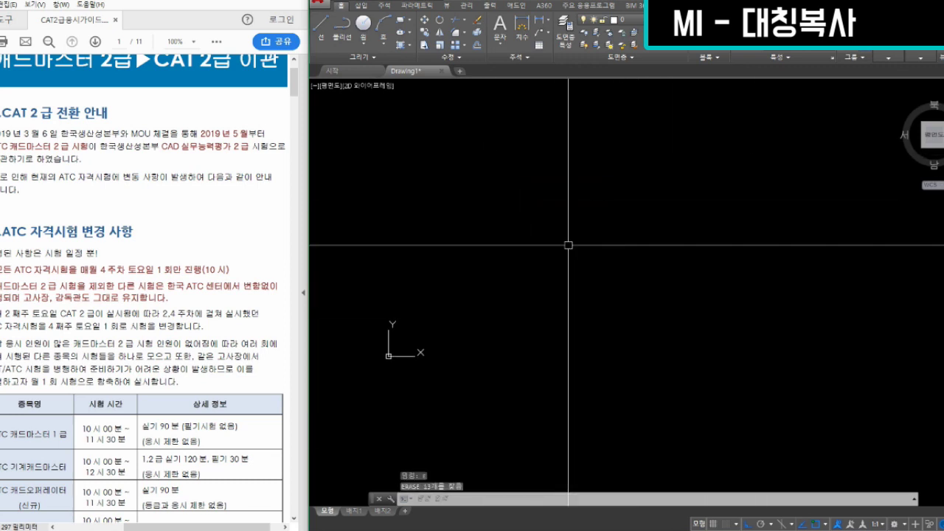
{"action": "middle_click_drag", "start_coordinate": [560, 244], "coordinate": [549, 328]}
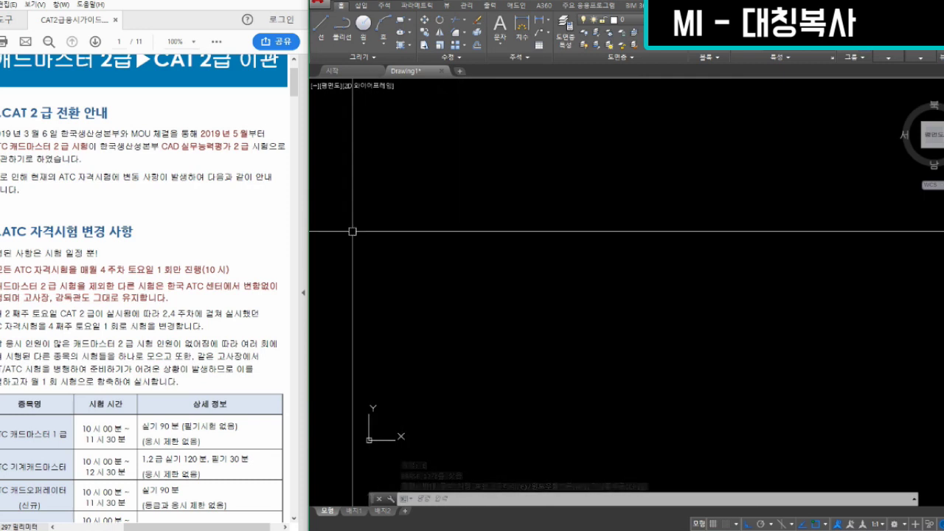
- Read the exam guide's notice on the ATC exam changes and its overview of the CAT Level 2 exam
{"action": "scroll", "coordinate": [199, 248], "scroll_direction": "down", "scroll_amount": 1}
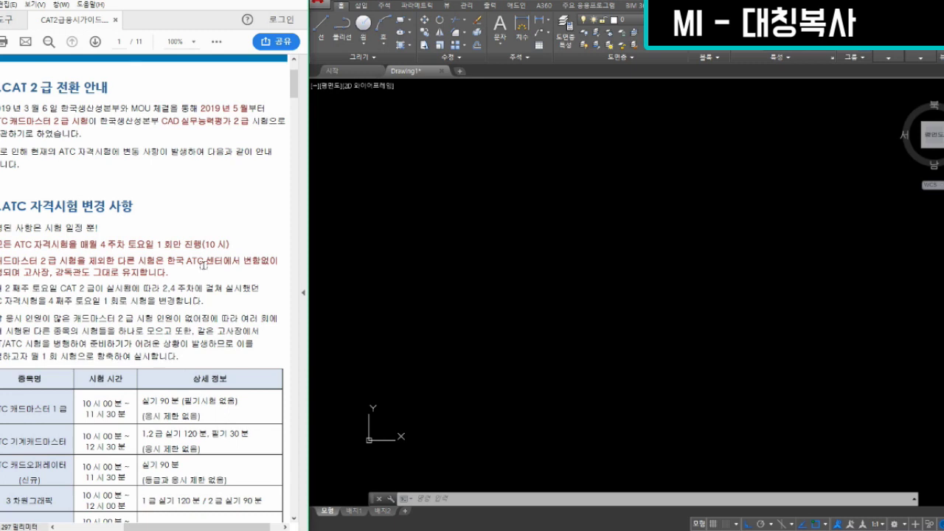
{"action": "scroll", "coordinate": [222, 239], "scroll_direction": "down", "scroll_amount": 1}
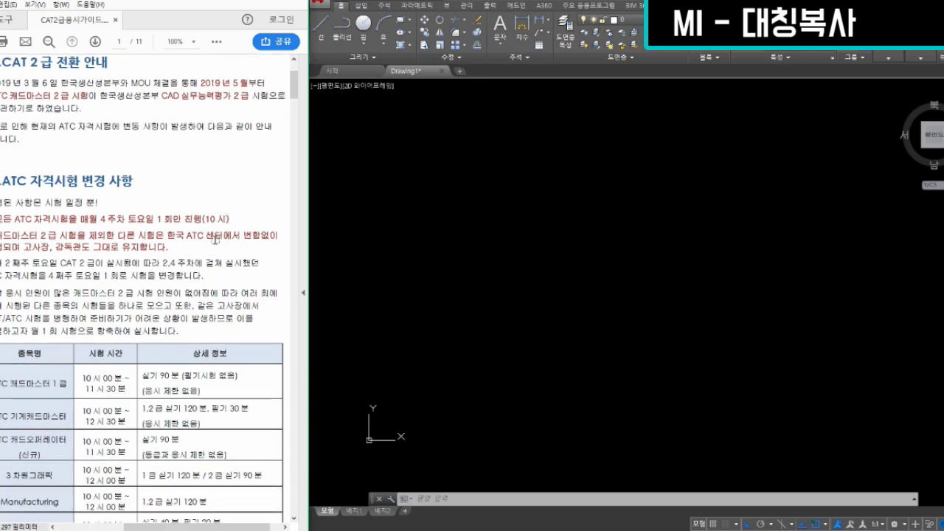
{"action": "scroll", "coordinate": [153, 224], "scroll_direction": "down", "scroll_amount": 1}
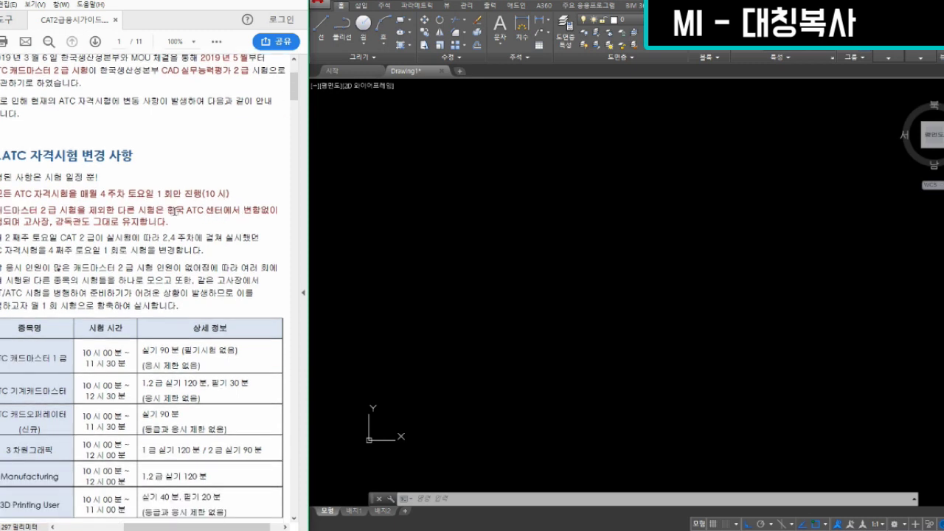
{"action": "scroll", "coordinate": [176, 212], "scroll_direction": "up", "scroll_amount": 1}
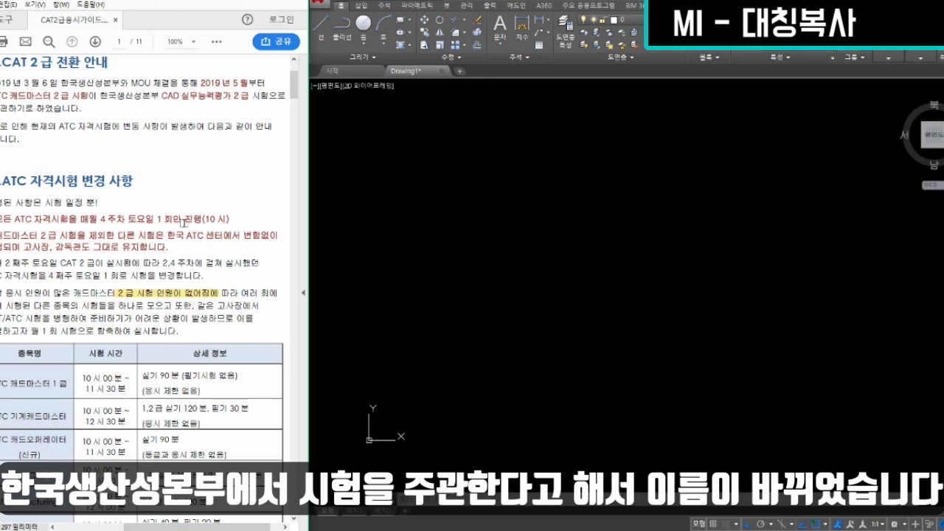
{"action": "scroll", "coordinate": [246, 283], "scroll_direction": "down", "scroll_amount": 10}
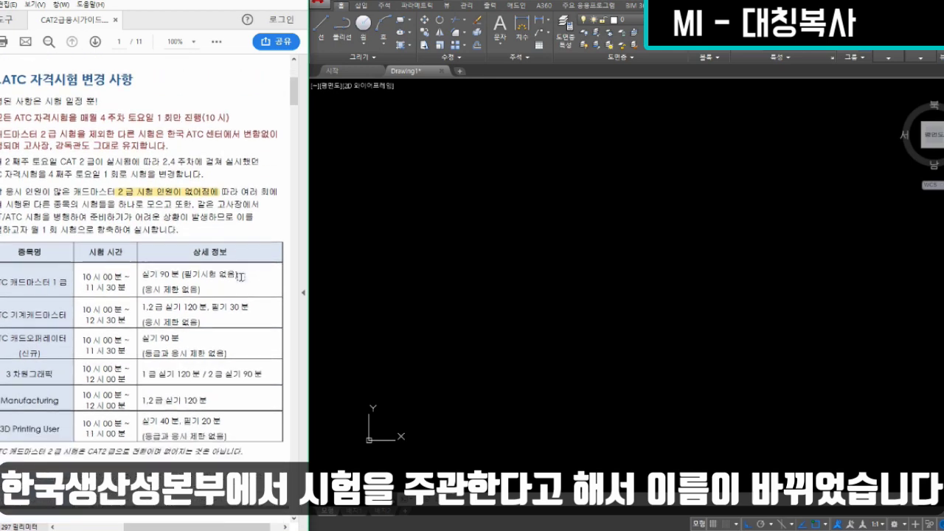
{"action": "scroll", "coordinate": [249, 267], "scroll_direction": "down", "scroll_amount": 5}
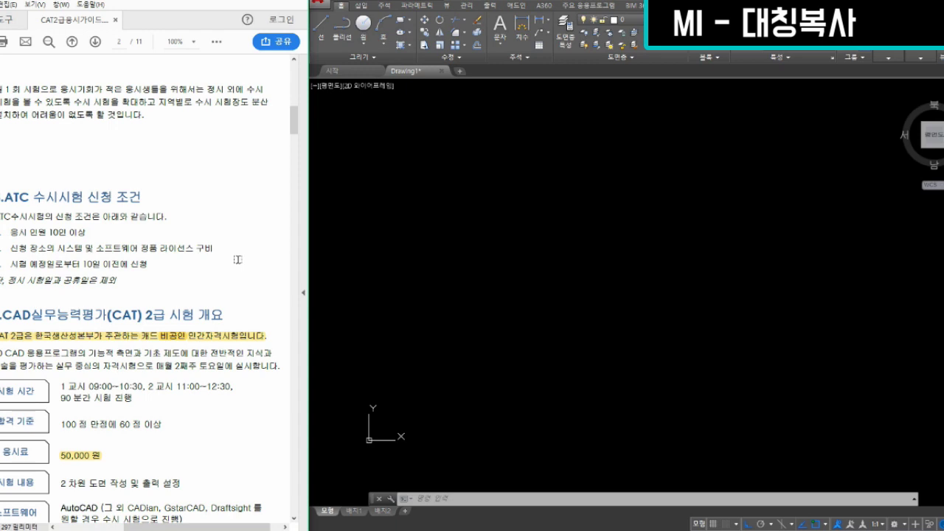
{"action": "scroll", "coordinate": [171, 327], "scroll_direction": "down", "scroll_amount": 1}
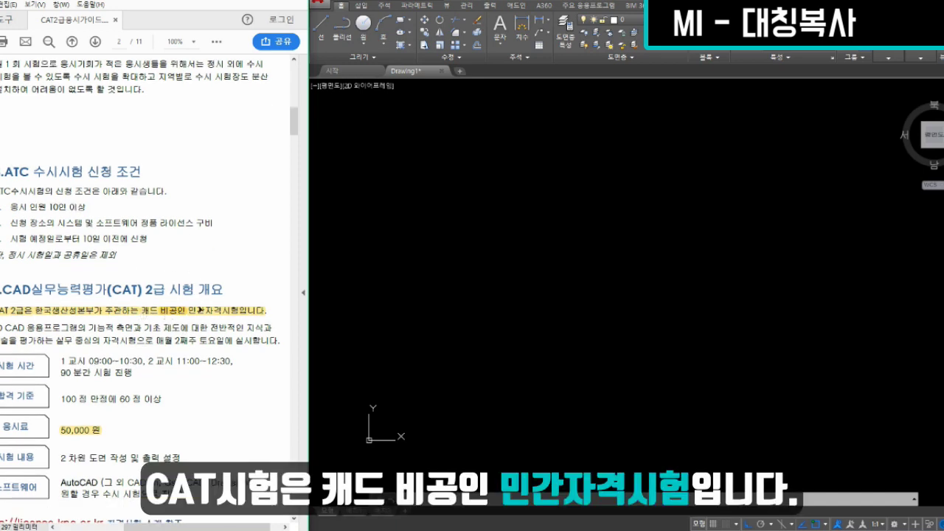
{"action": "scroll", "coordinate": [186, 342], "scroll_direction": "down", "scroll_amount": 1}
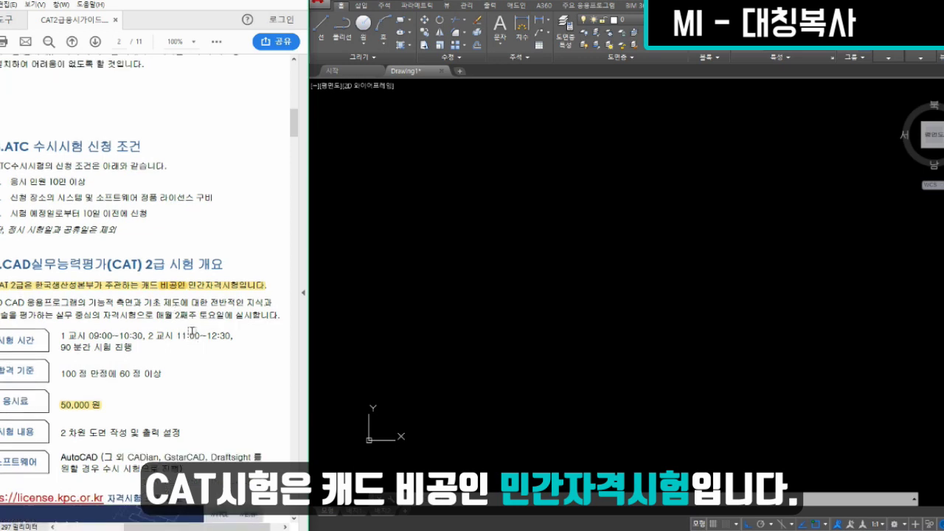
{"action": "scroll", "coordinate": [192, 330], "scroll_direction": "down", "scroll_amount": 1}
{"action": "scroll", "coordinate": [154, 348], "scroll_direction": "down", "scroll_amount": 1}
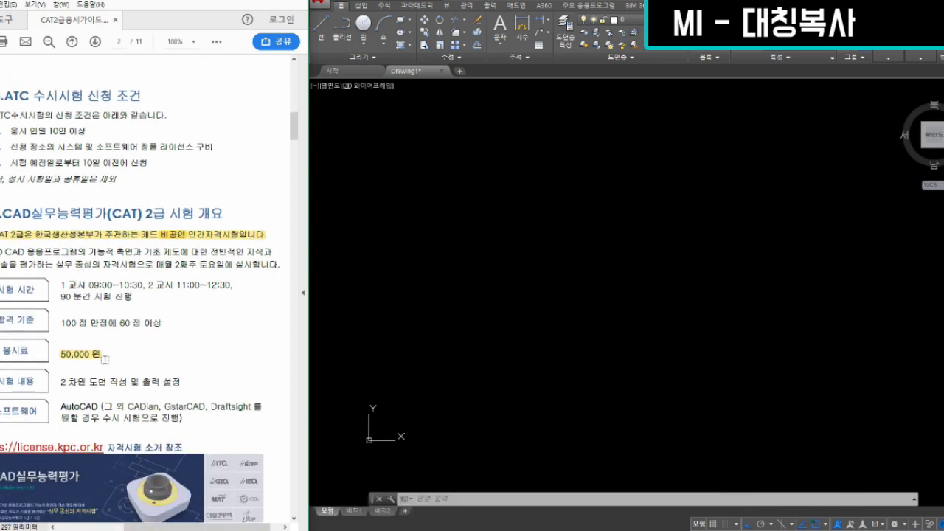
{"action": "scroll", "coordinate": [261, 354], "scroll_direction": "down", "scroll_amount": 2}
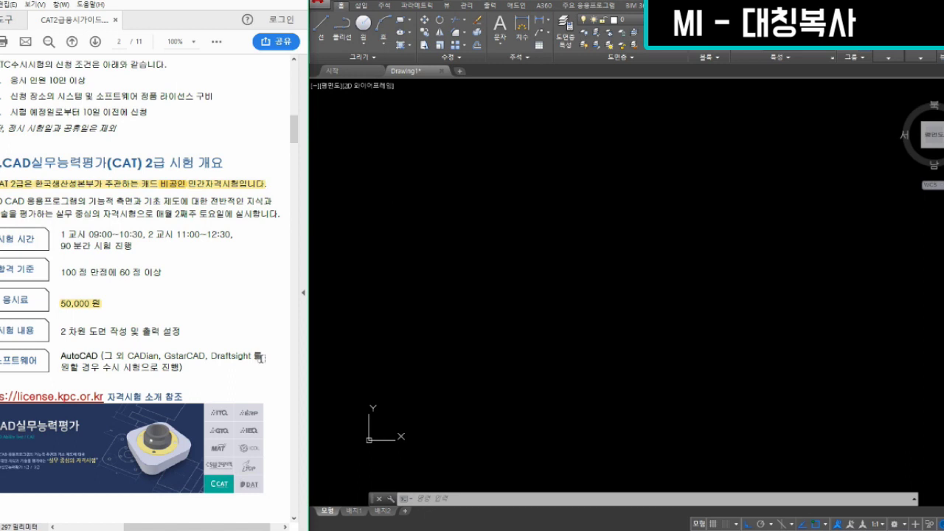
- Examine the guide's full-width comparison of CAT and ATC Level 2 exam criteria and the layer settings tables below it
{"action": "scroll", "coordinate": [270, 354], "scroll_direction": "down", "scroll_amount": 6}
{"action": "scroll", "coordinate": [268, 351], "scroll_direction": "down", "scroll_amount": 13}
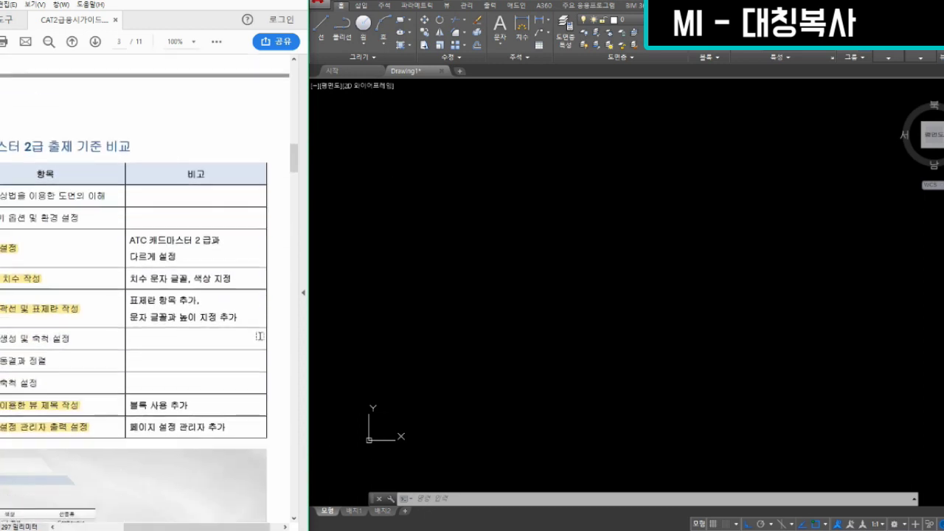
{"action": "left_click_drag", "start_coordinate": [149, 527], "coordinate": [144, 528]}
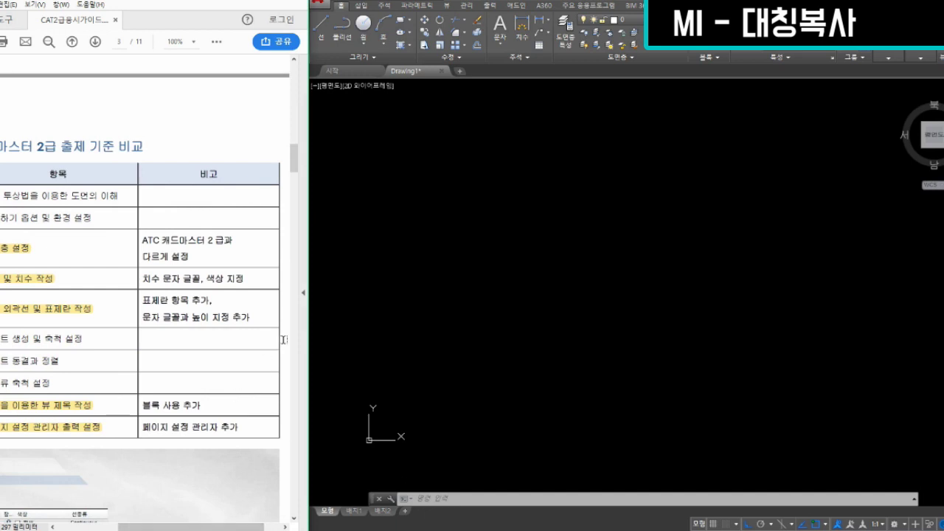
{"action": "left_click_drag", "start_coordinate": [308, 330], "coordinate": [409, 330]}
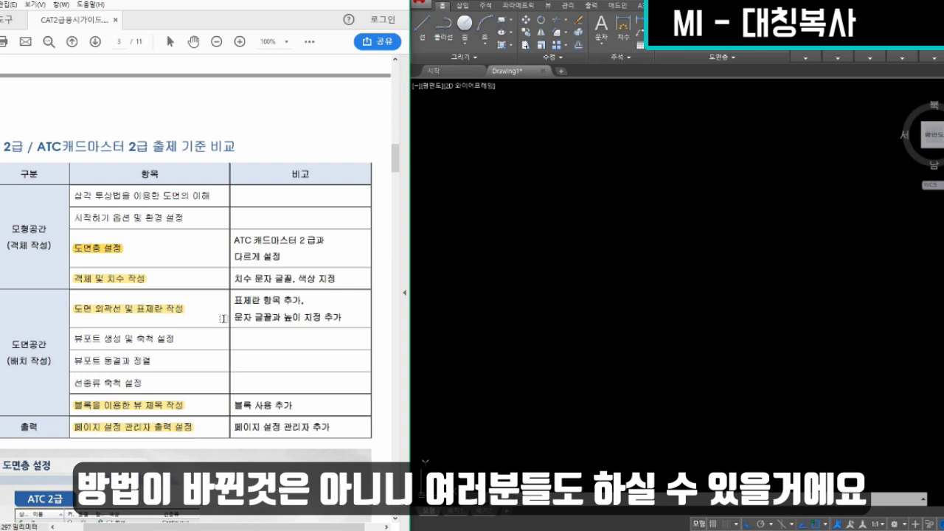
{"action": "scroll", "coordinate": [209, 310], "scroll_direction": "down", "scroll_amount": 2}
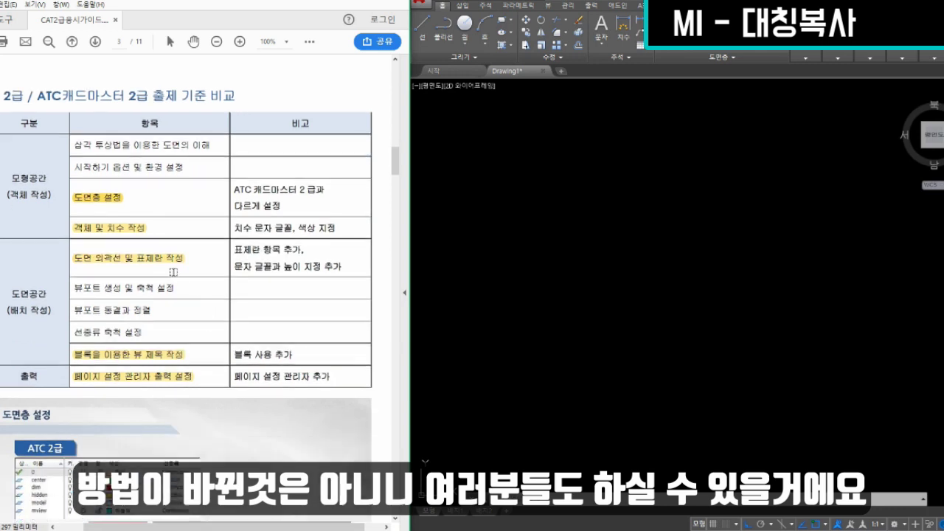
{"action": "scroll", "coordinate": [175, 293], "scroll_direction": "down", "scroll_amount": 1}
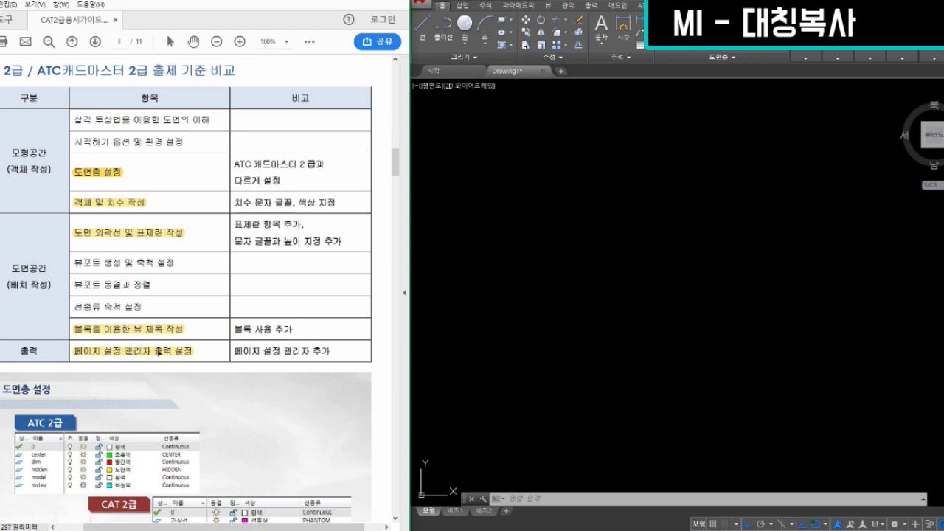
{"action": "scroll", "coordinate": [236, 287], "scroll_direction": "down", "scroll_amount": 3}
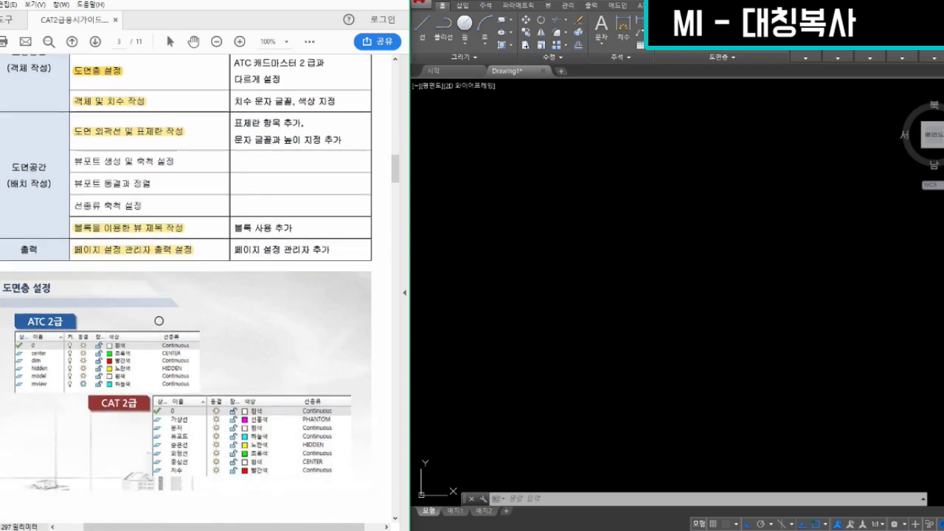
{"action": "scroll", "coordinate": [235, 287], "scroll_direction": "down", "scroll_amount": 1}
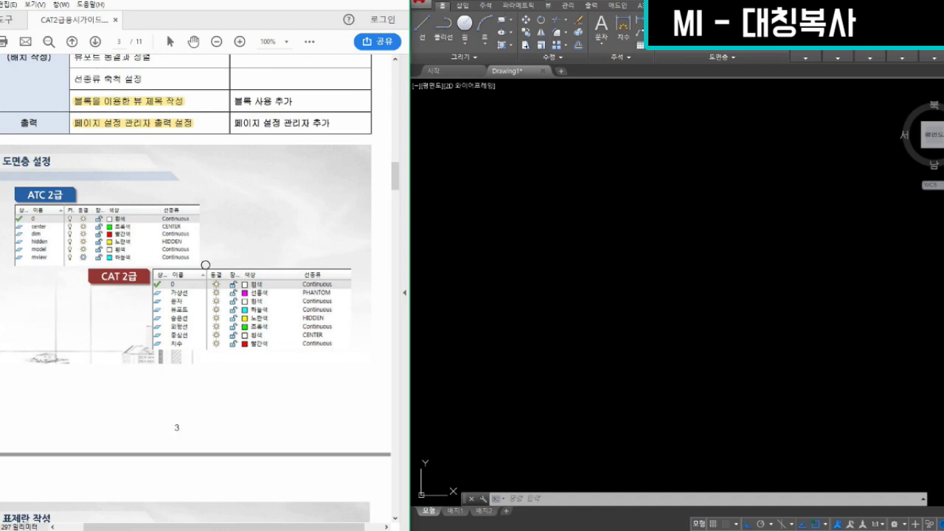
{"action": "scroll", "coordinate": [206, 259], "scroll_direction": "down", "scroll_amount": 1}
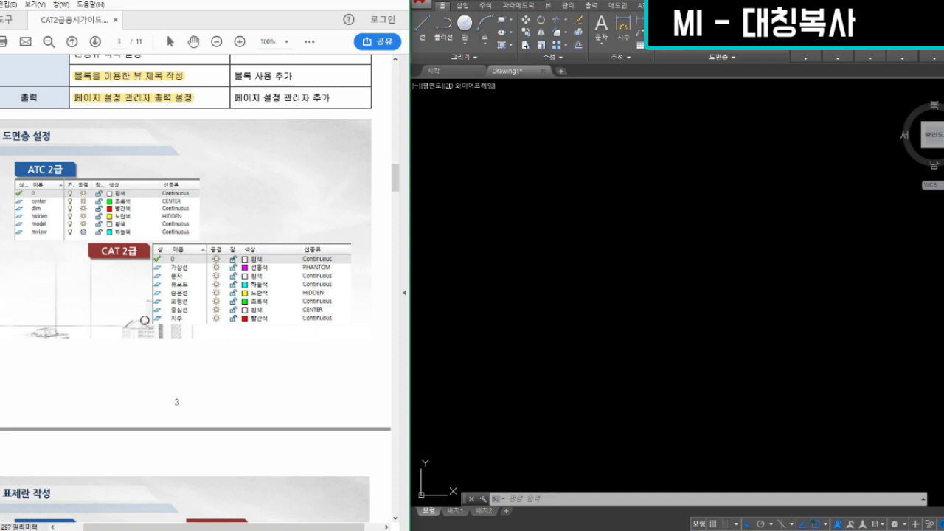
- Open the Layer Properties Manager and place it over the drawing area, clear of the guide's CAT Level 2 layer table
{"action": "type", "text": "mi"}
{"action": "key", "text": "Return"}
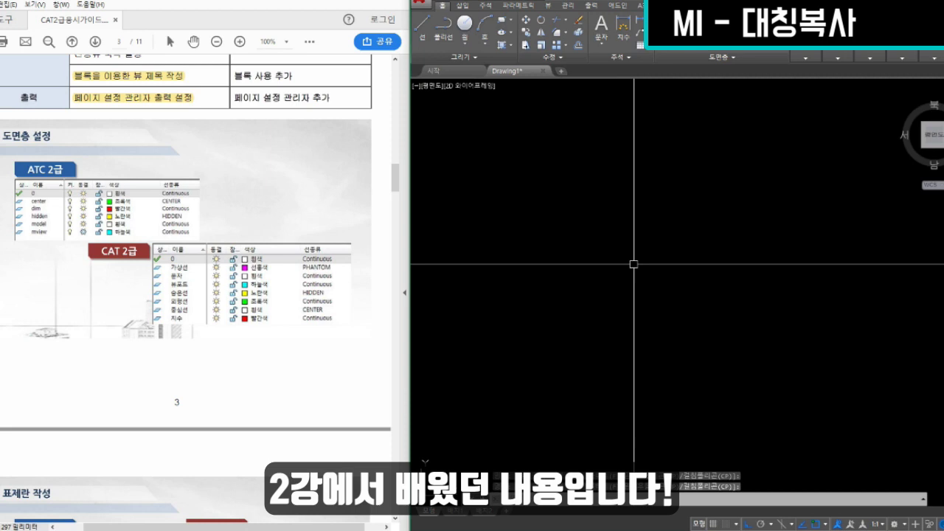
{"action": "type", "text": "la"}
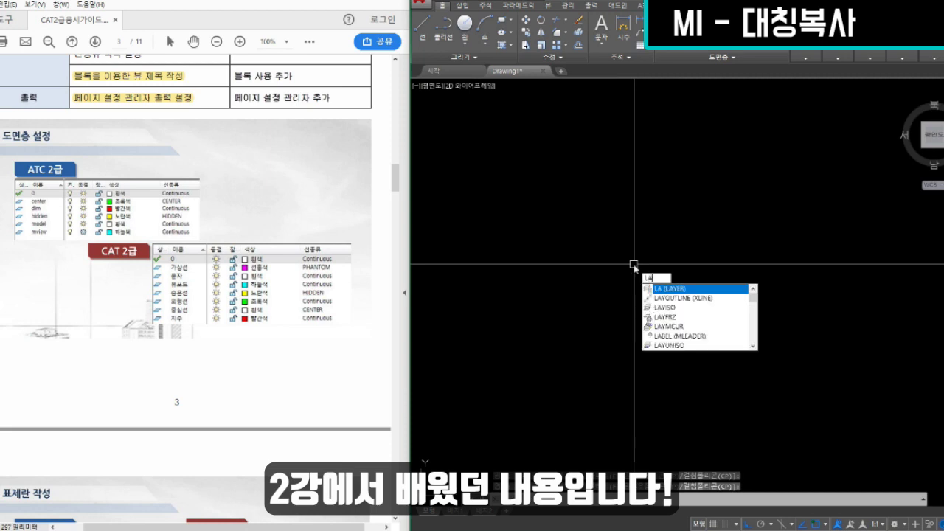
{"action": "key", "text": "space"}
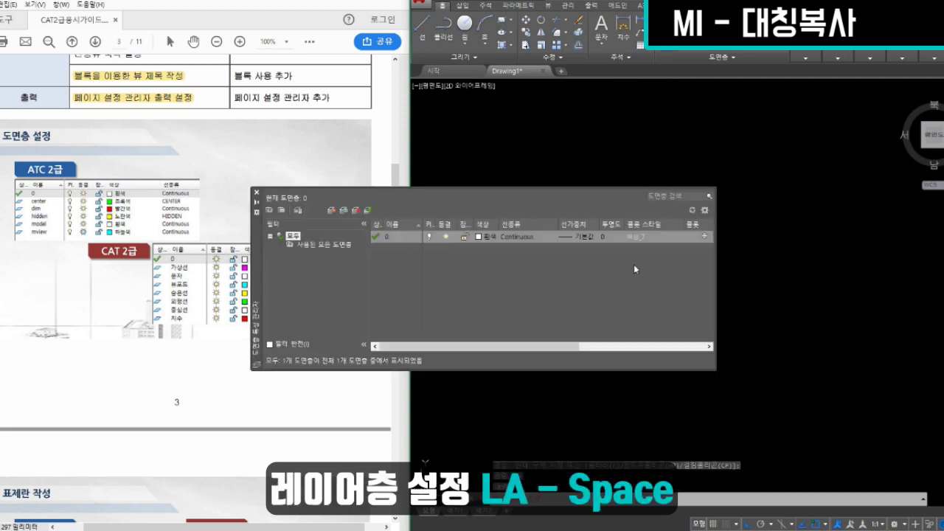
{"action": "left_click", "coordinate": [485, 192]}
{"action": "left_click_drag", "start_coordinate": [254, 253], "coordinate": [433, 208]}
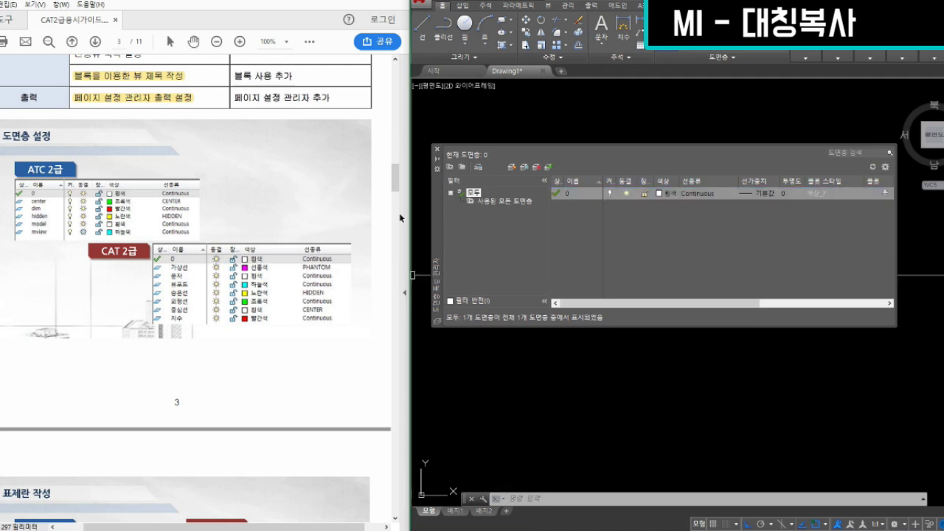
- Create two new layers named 가상선 and 문자
{"action": "left_click", "coordinate": [578, 193]}
{"action": "key", "text": "alt+n"}
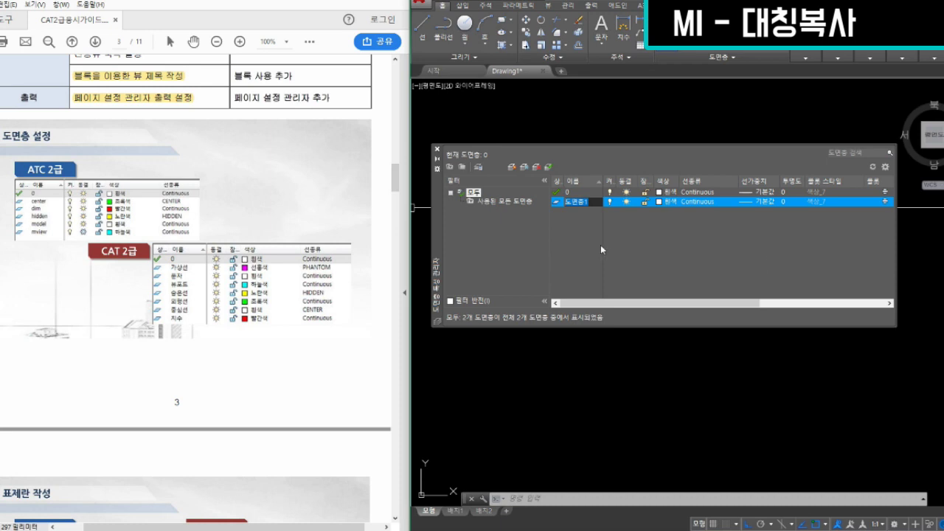
{"action": "key", "text": "BackSpace"}
{"action": "type", "text": "가상"}
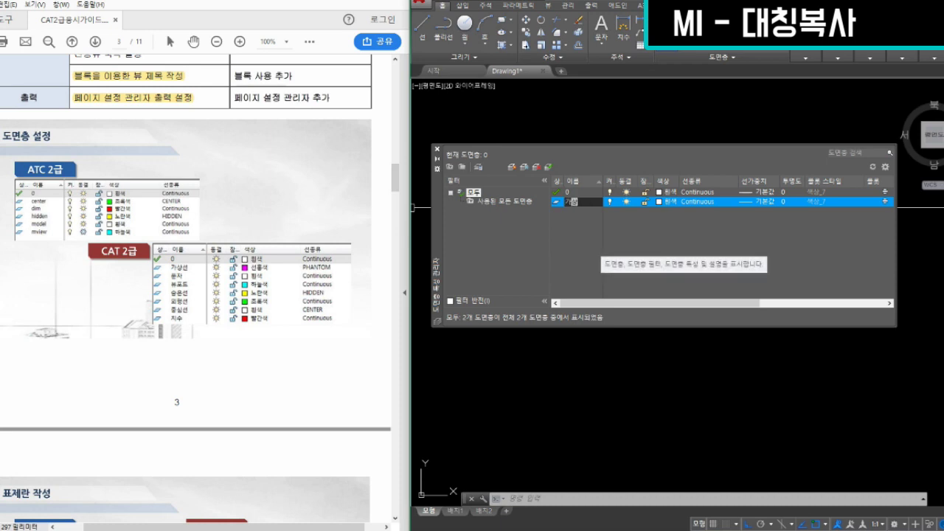
{"action": "key", "text": "Return"}
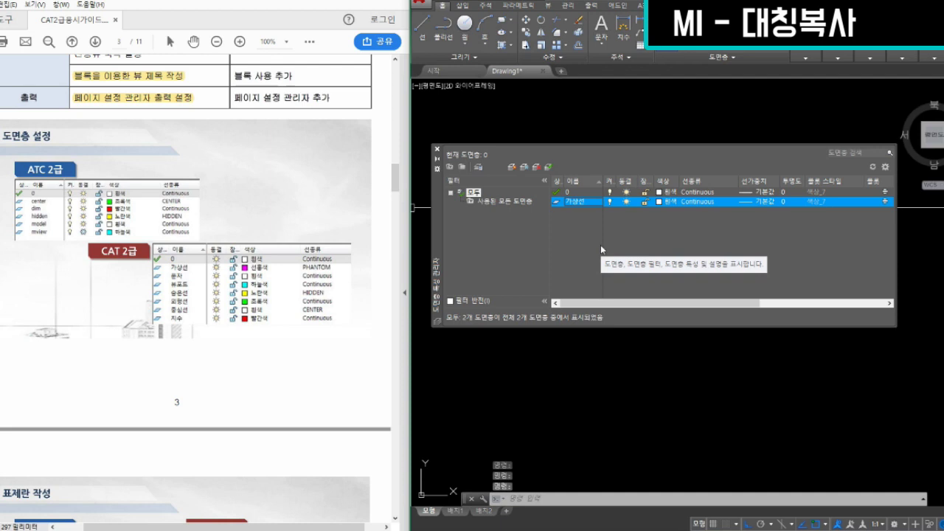
{"action": "key", "text": "alt+n"}
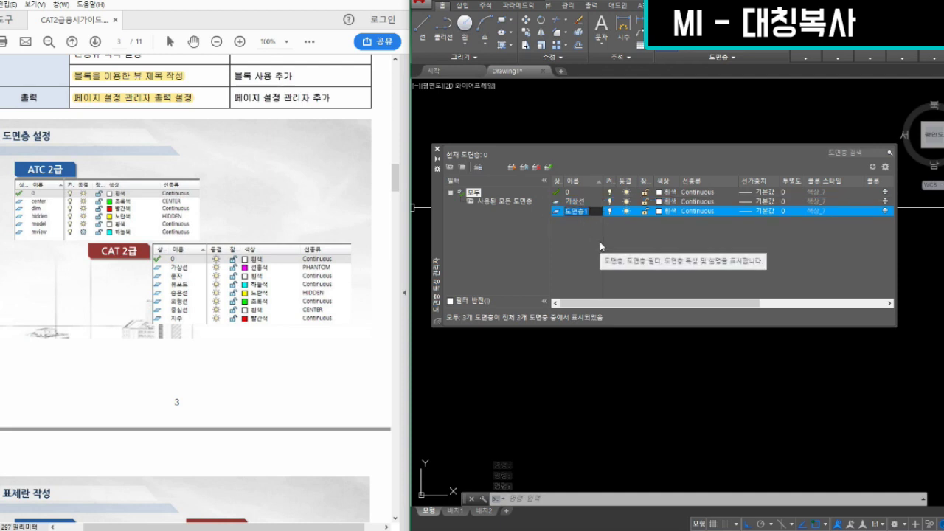
{"action": "type", "text": "문자"}
{"action": "key", "text": "Return"}
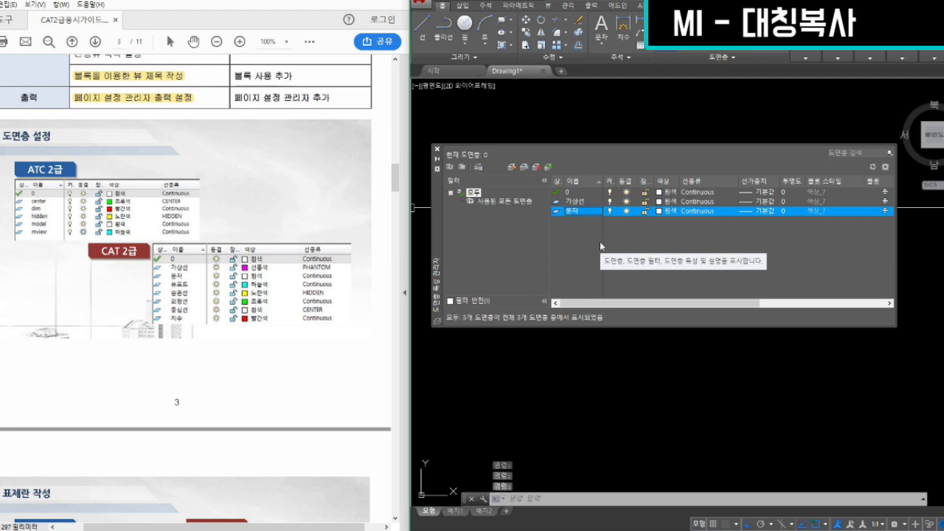
- Add two more layers named 뷰포트 and 숨은선
{"action": "key", "text": "alt+n"}
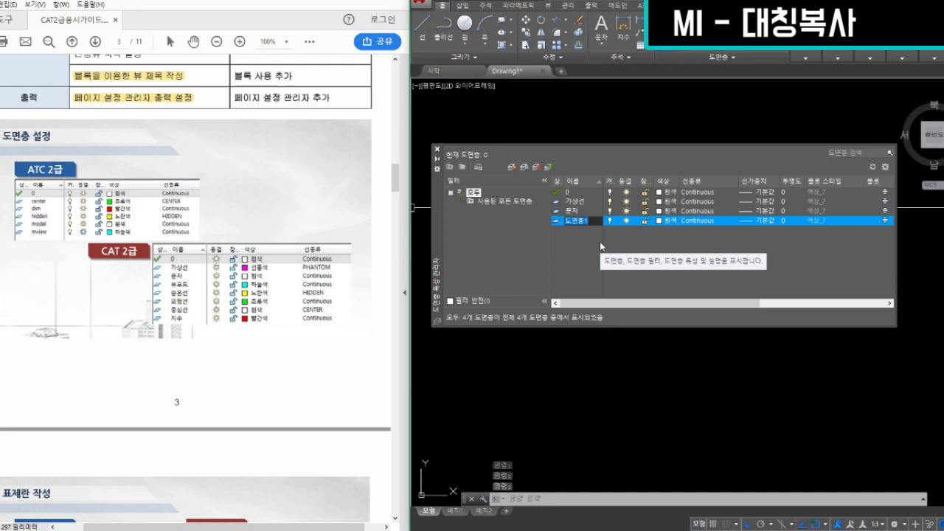
{"action": "type", "text": "뷰포트"}
{"action": "key", "text": "Return"}
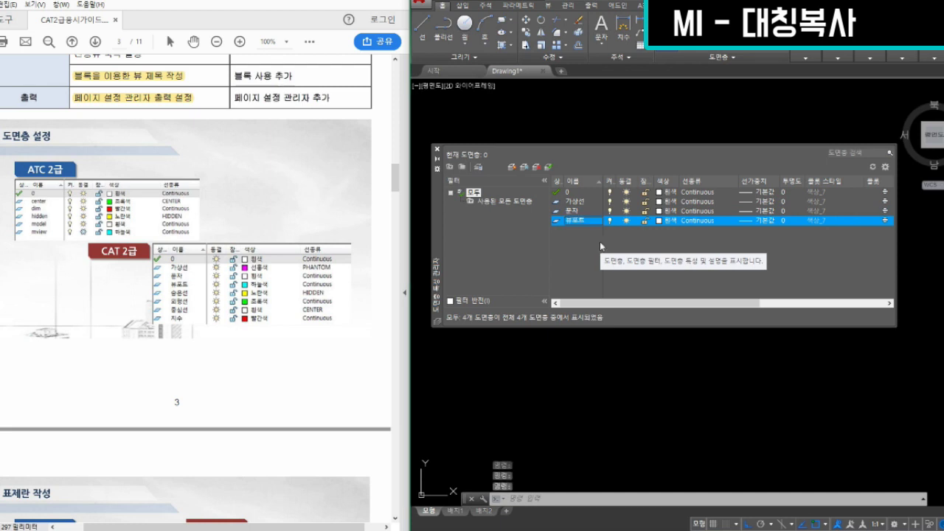
{"action": "key", "text": "alt+n"}
{"action": "type", "text": "숨은선"}
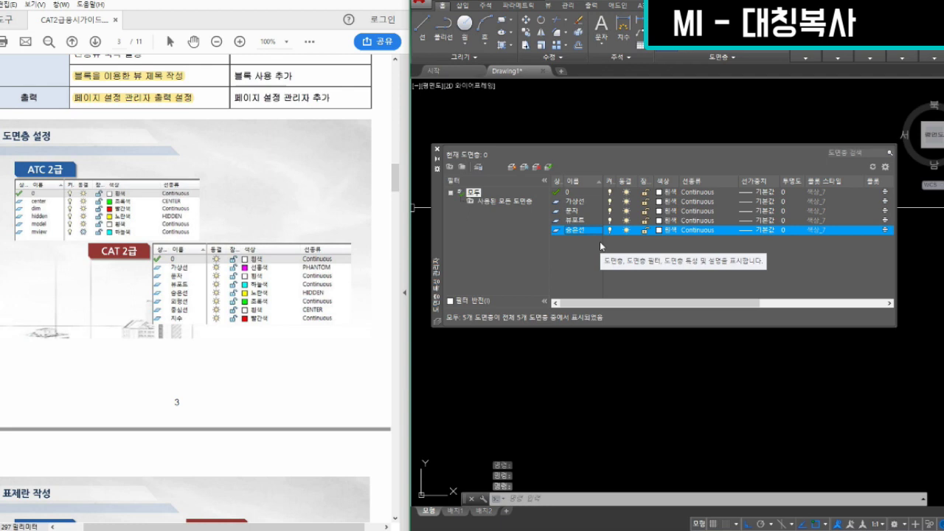
{"action": "key", "text": "Return"}
- Add the layers 외형선 and 중심선 to the layer list
{"action": "key", "text": "alt+n"}
{"action": "type", "text": "외형서ㄴ"}
{"action": "key", "text": "Return"}
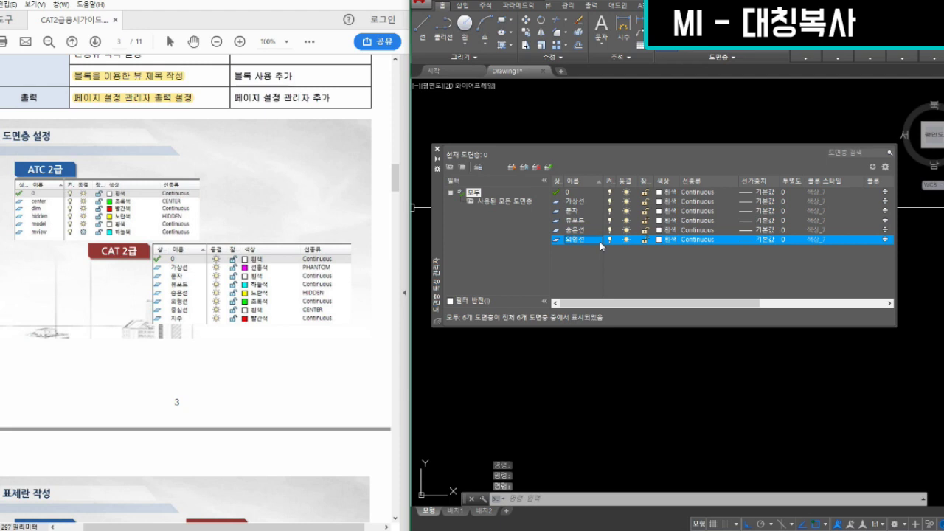
{"action": "key", "text": "alt+n"}
{"action": "type", "text": "중심선"}
{"action": "key", "text": "Return"}
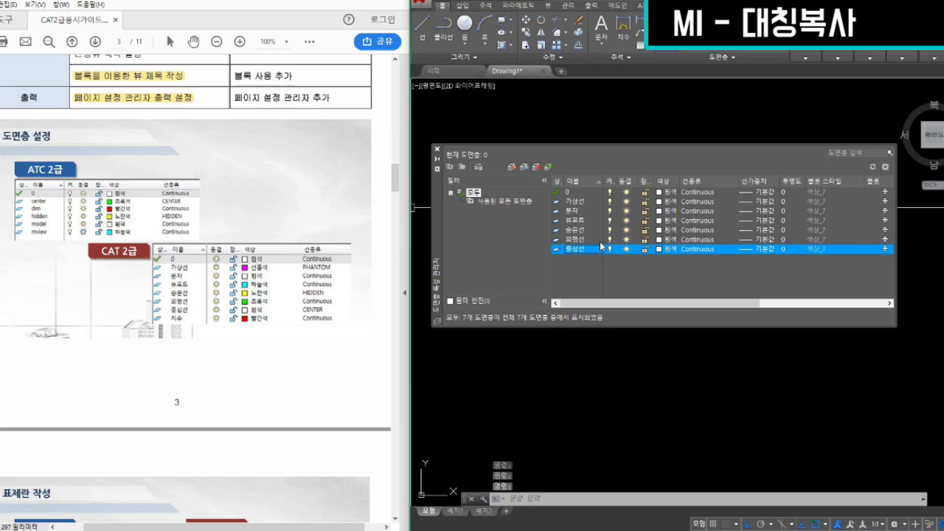
- Add a layer named 치수 to the list and delete the surplus extra layer
{"action": "key", "text": "alt+n"}
{"action": "type", "text": "치수"}
{"action": "key", "text": "Return"}
{"action": "key", "text": "Return"}
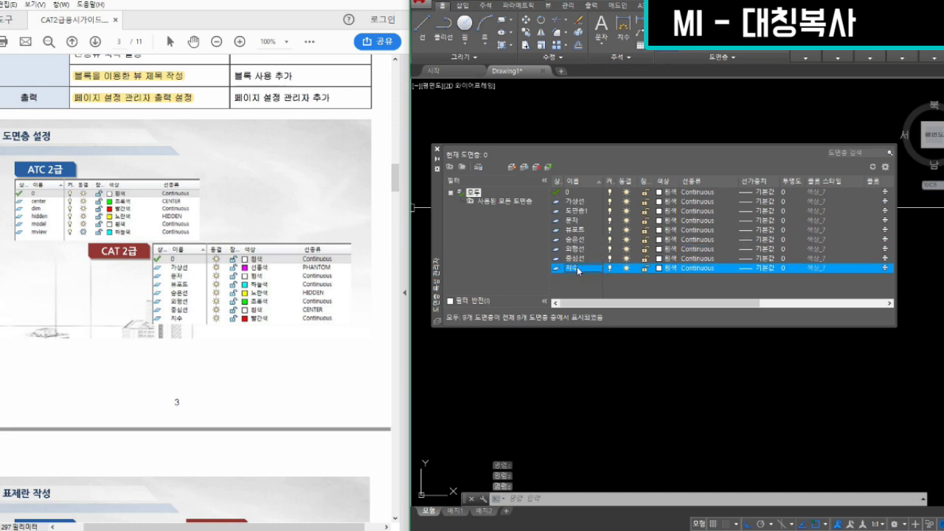
{"action": "right_click", "coordinate": [619, 270]}
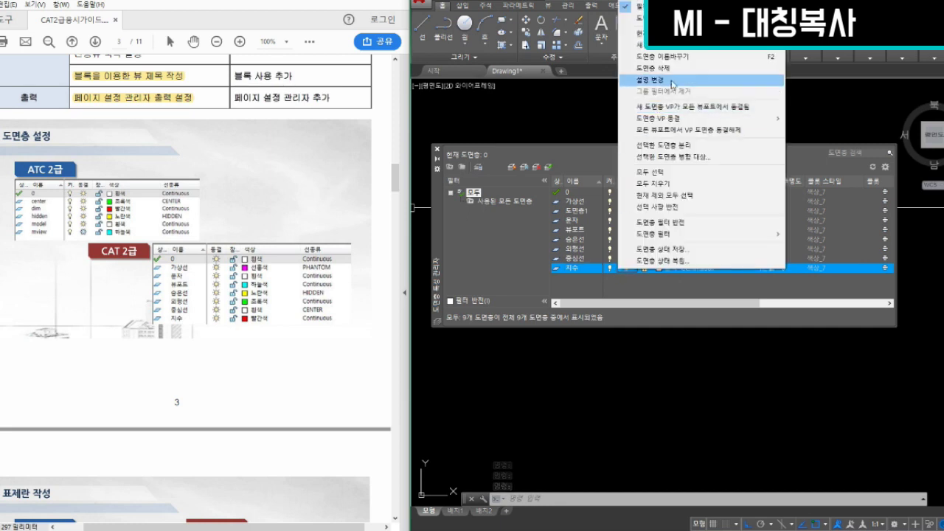
{"action": "left_click", "coordinate": [652, 68]}
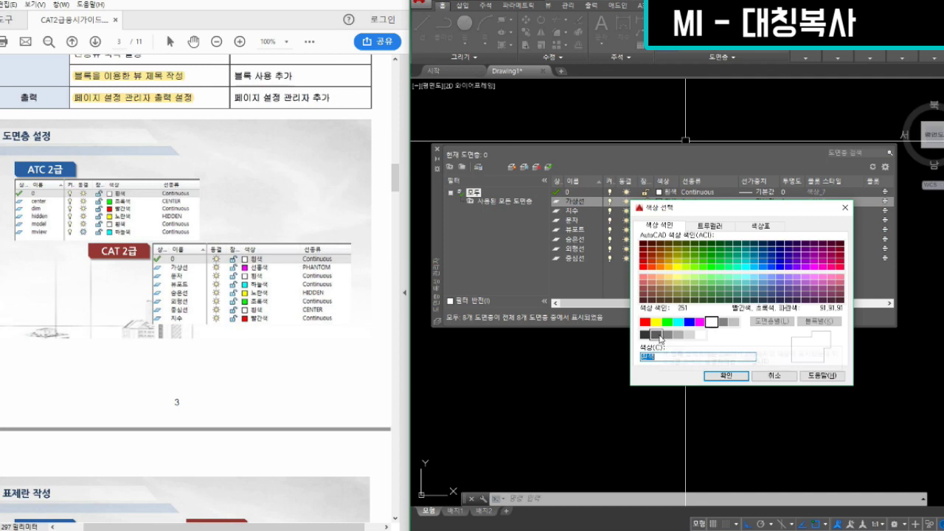
- Set the colour of layer 가상선 to magenta (선홍색) and layer 치수 to red (빨간색)
{"action": "left_click", "coordinate": [701, 322]}
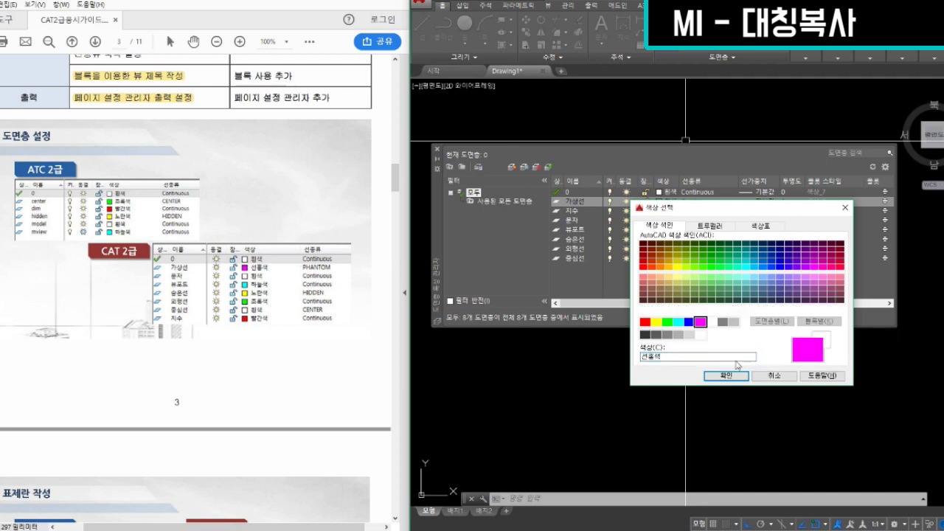
{"action": "left_click", "coordinate": [724, 376]}
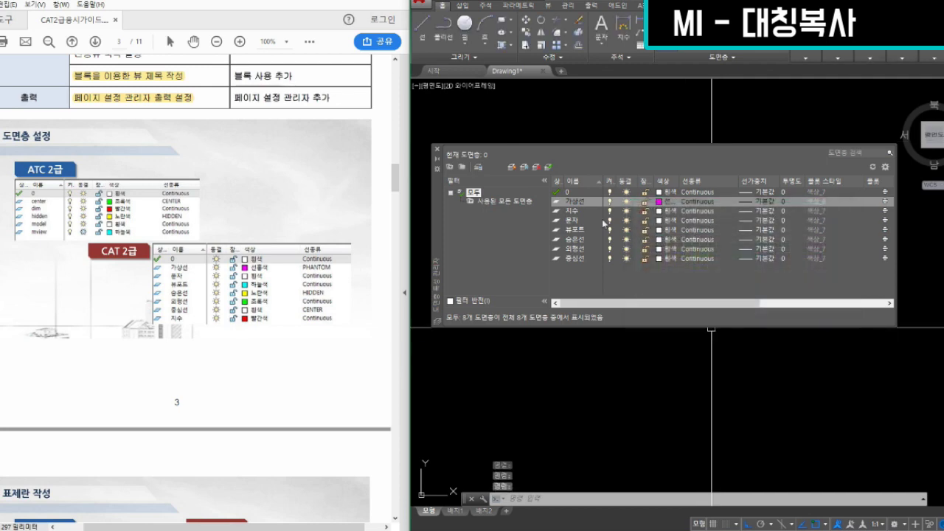
{"action": "left_click", "coordinate": [667, 211]}
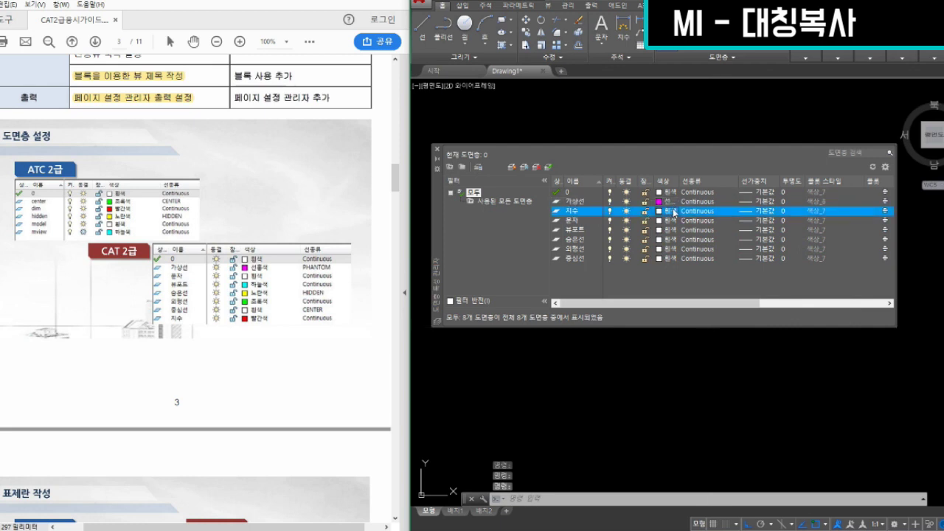
{"action": "left_click", "coordinate": [646, 321]}
{"action": "left_click", "coordinate": [725, 376]}
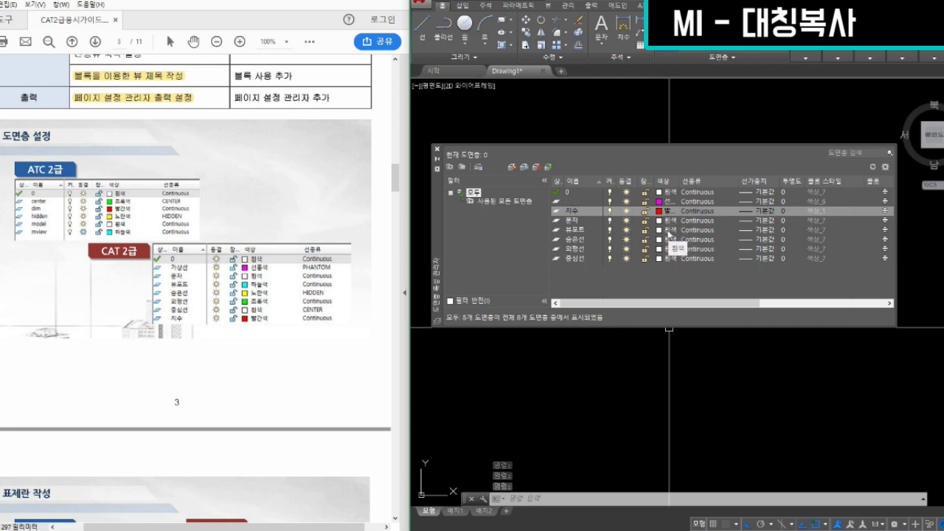
- Set the colour of layer 뷰포트 to cyan (하늘색) and layer 숨은선 to yellow (노란색)
{"action": "left_click", "coordinate": [669, 231]}
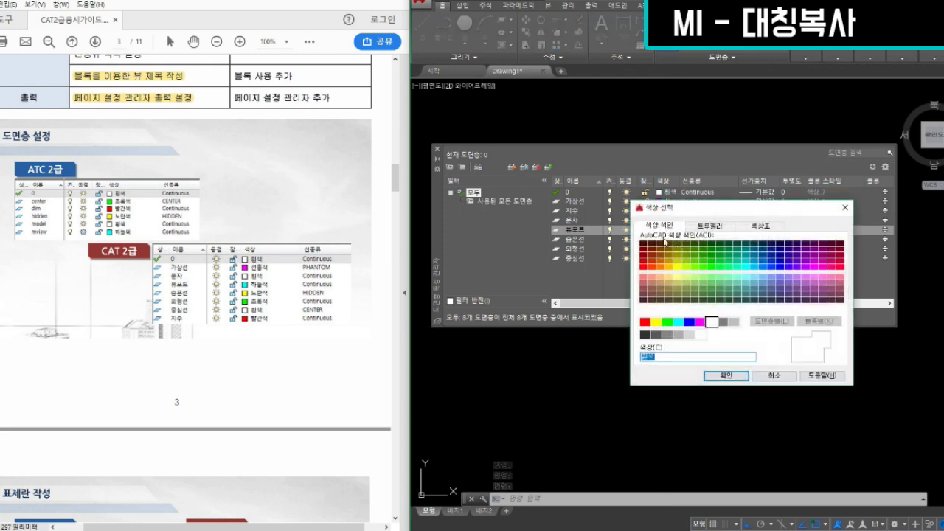
{"action": "left_click", "coordinate": [678, 322]}
{"action": "left_click", "coordinate": [728, 377]}
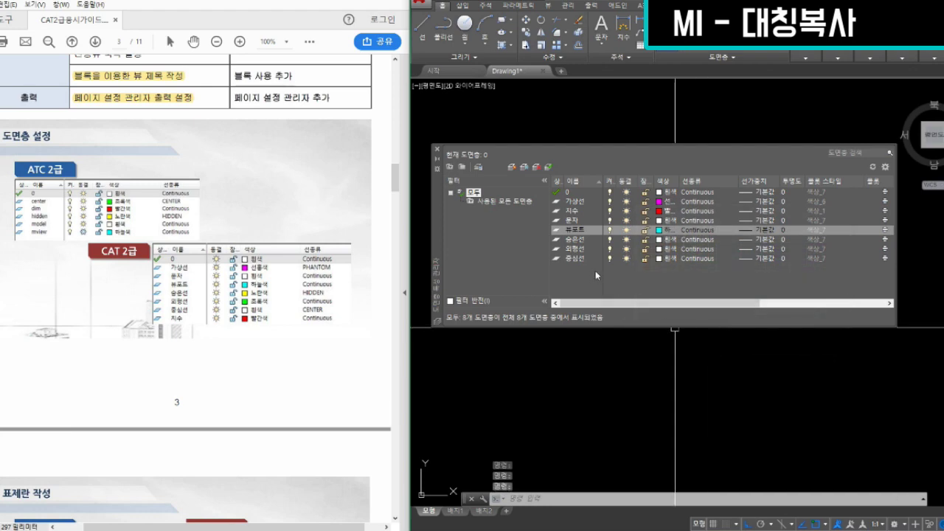
{"action": "left_click", "coordinate": [666, 239]}
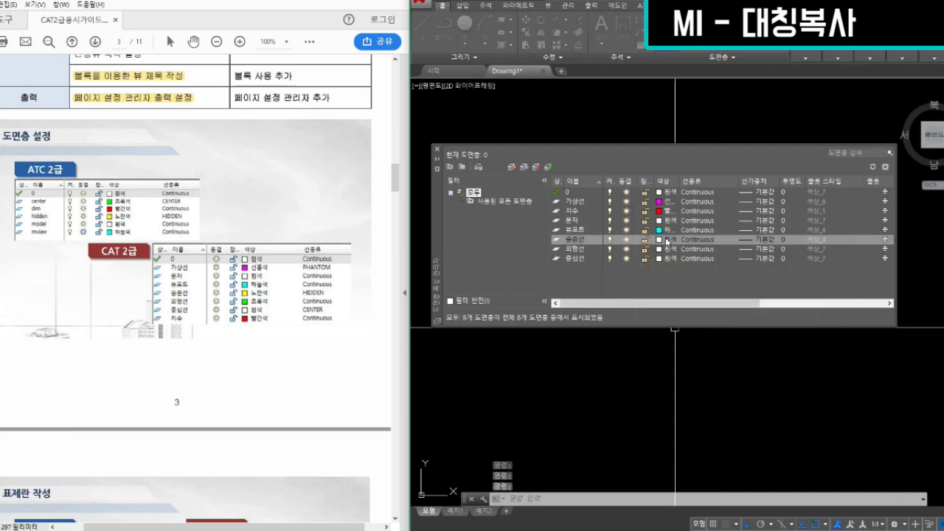
{"action": "left_click", "coordinate": [656, 322]}
{"action": "left_click", "coordinate": [727, 375]}
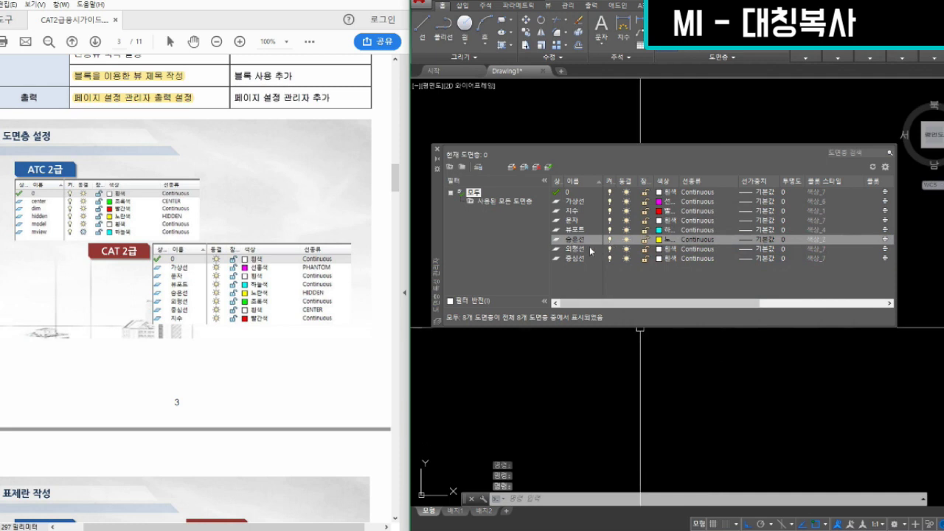
- Set the colour of layer 외형선 to green (초록색) and leave the 중심선 colour choice without changing it
{"action": "left_click", "coordinate": [666, 250]}
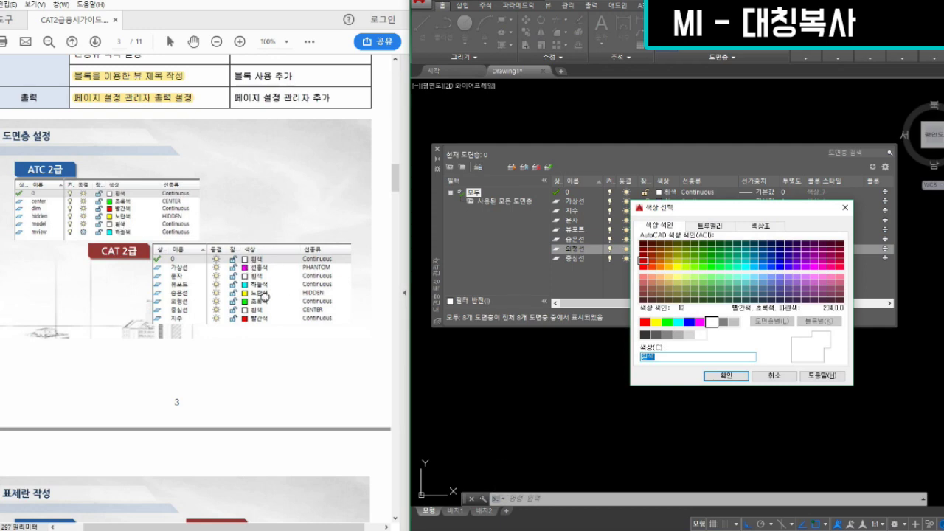
{"action": "left_click", "coordinate": [667, 322]}
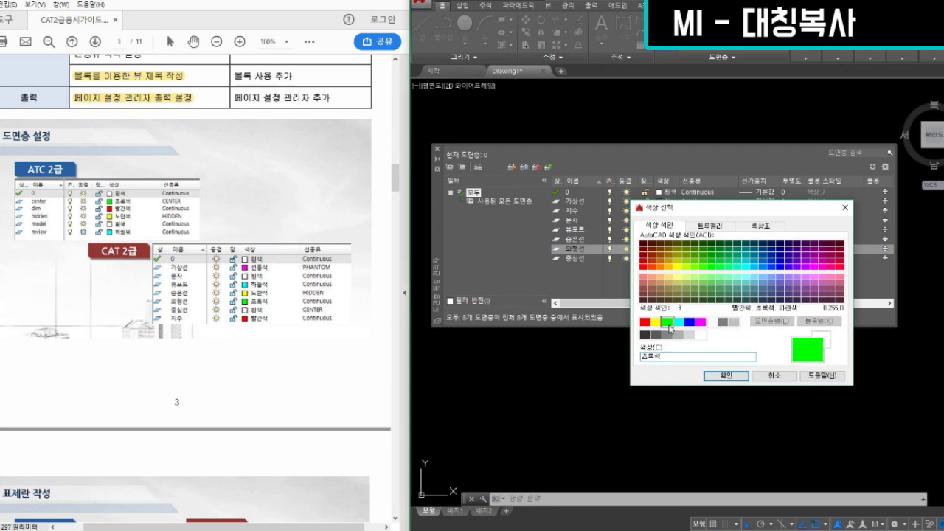
{"action": "left_click", "coordinate": [727, 376]}
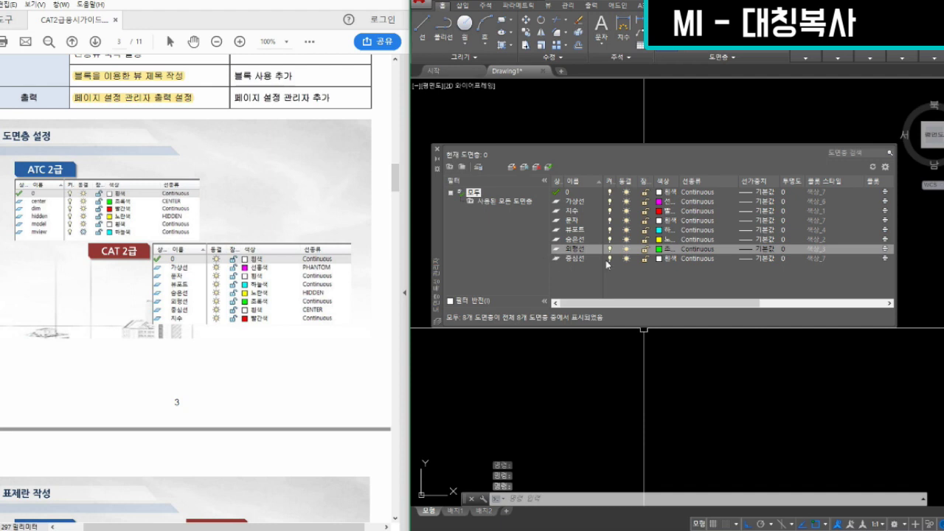
{"action": "left_click", "coordinate": [669, 259]}
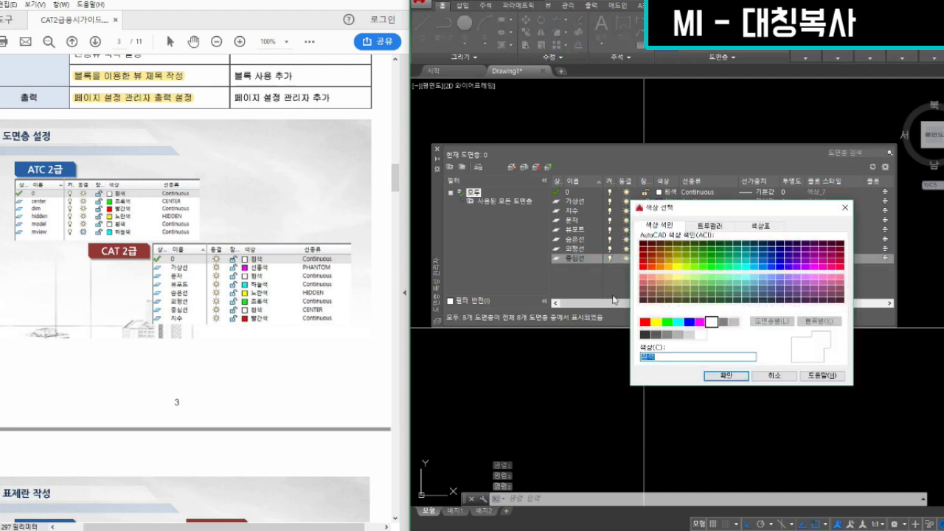
{"action": "left_click", "coordinate": [773, 376]}
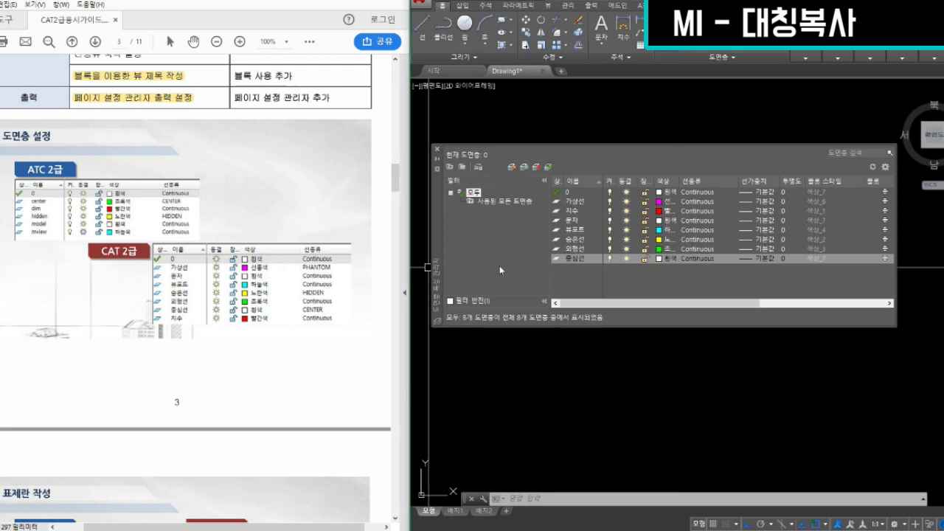
- Load the PHANTOM linetype from acad.lin and assign it to the 가상선 layer
{"action": "left_click", "coordinate": [702, 204]}
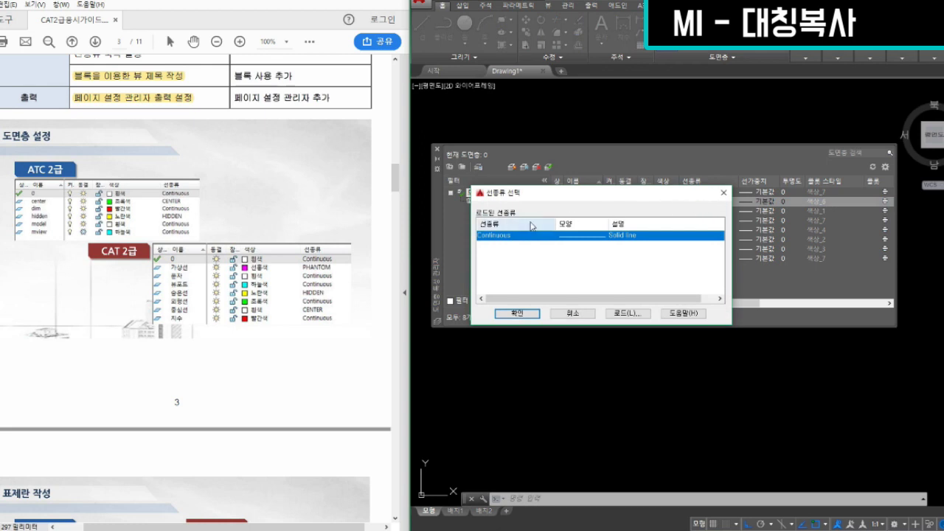
{"action": "left_click", "coordinate": [626, 313]}
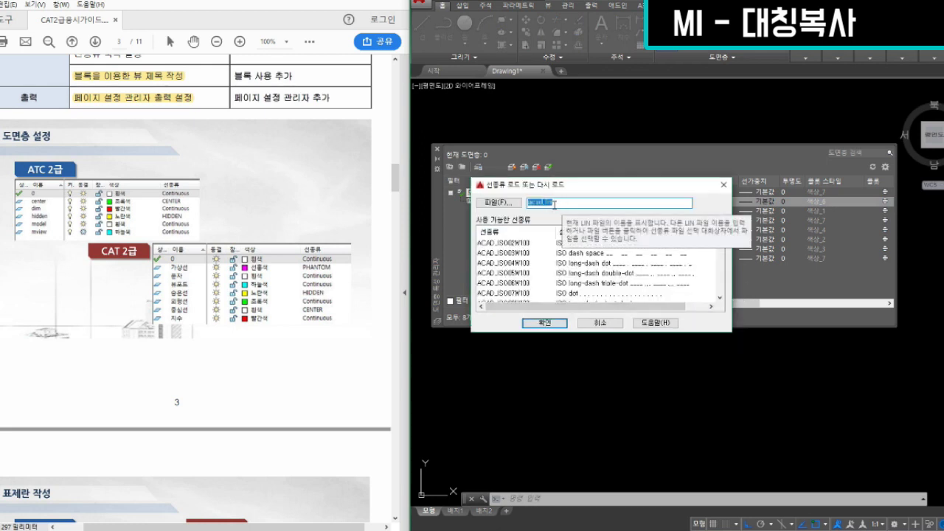
{"action": "left_click", "coordinate": [502, 243]}
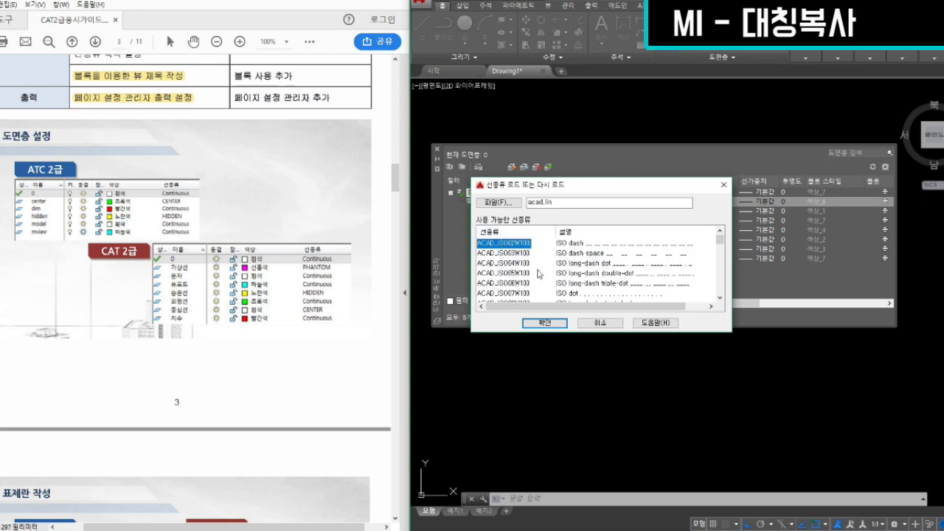
{"action": "left_click_drag", "start_coordinate": [577, 189], "coordinate": [599, 190]}
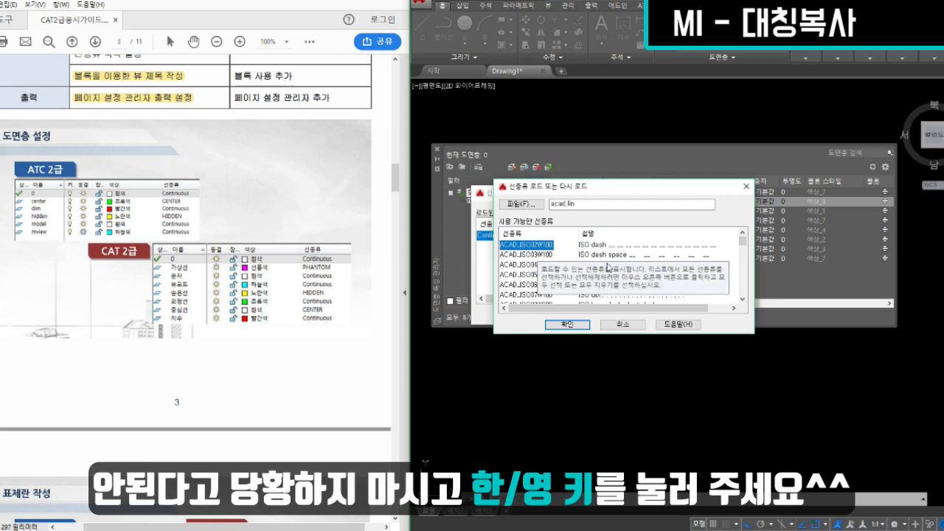
{"action": "key", "text": "p"}
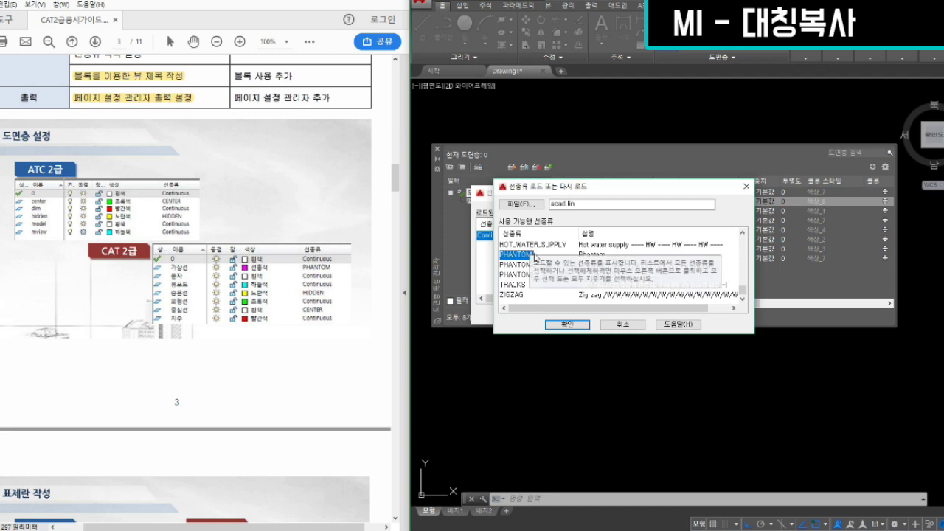
{"action": "left_click", "coordinate": [573, 324]}
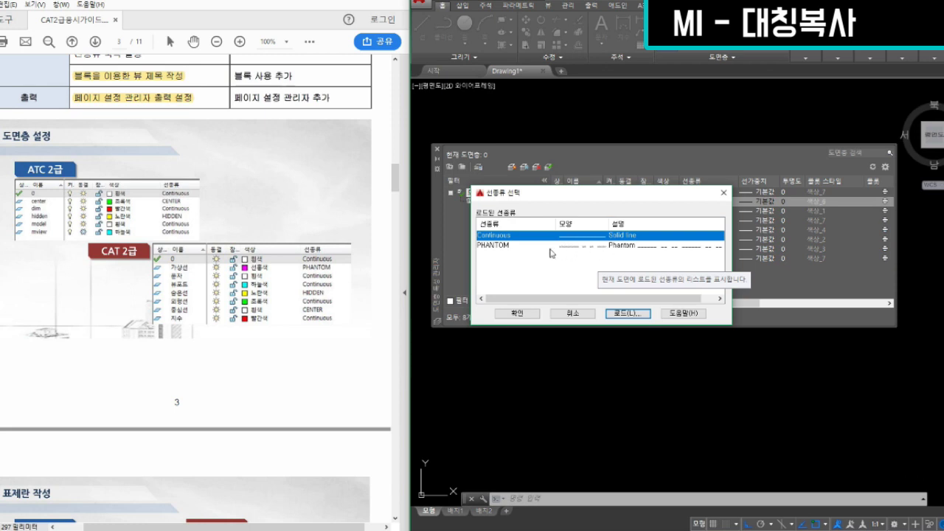
{"action": "left_click", "coordinate": [500, 248]}
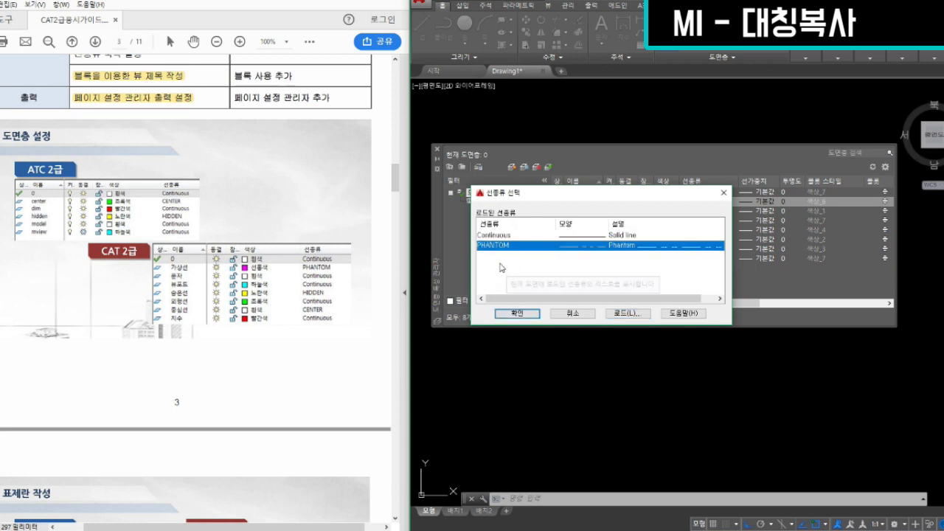
{"action": "left_click", "coordinate": [517, 314]}
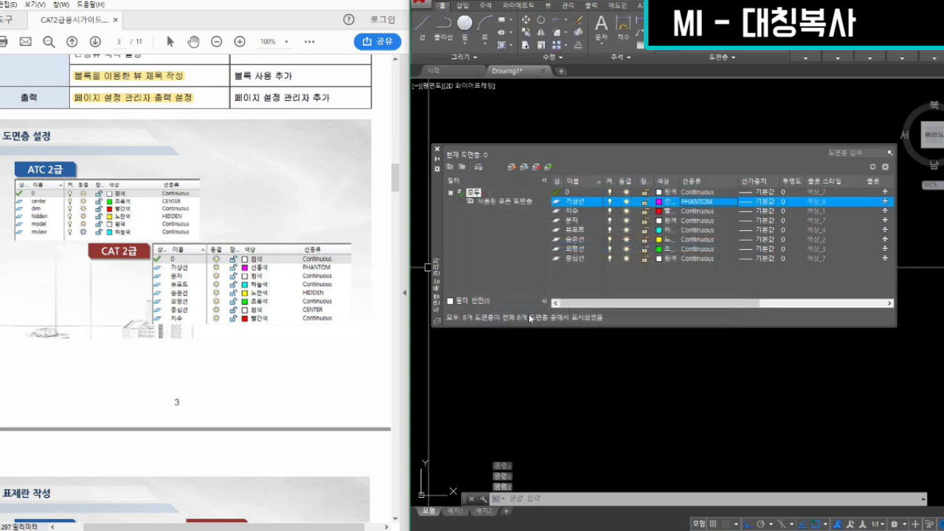
- Load the HIDDEN linetype from acad.lin and assign it to the 숨은선 layer
{"action": "left_click", "coordinate": [694, 239]}
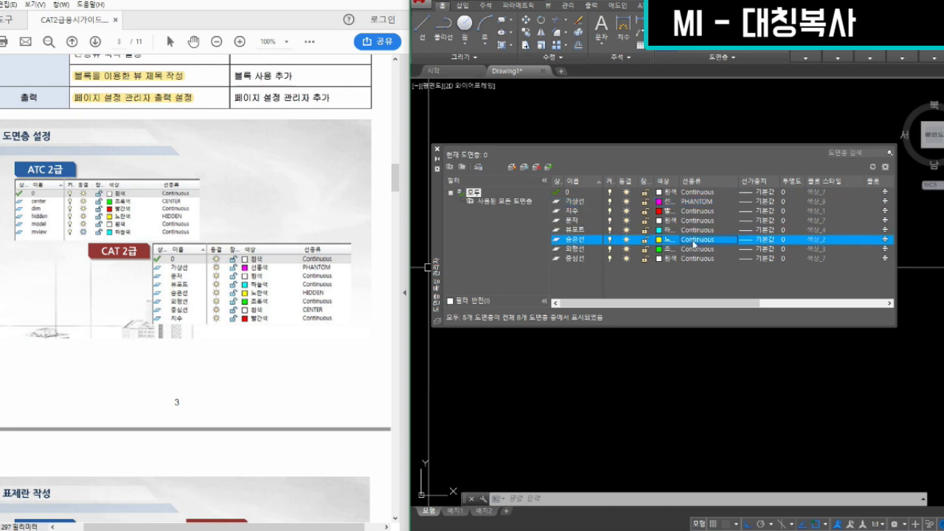
{"action": "left_click", "coordinate": [629, 312]}
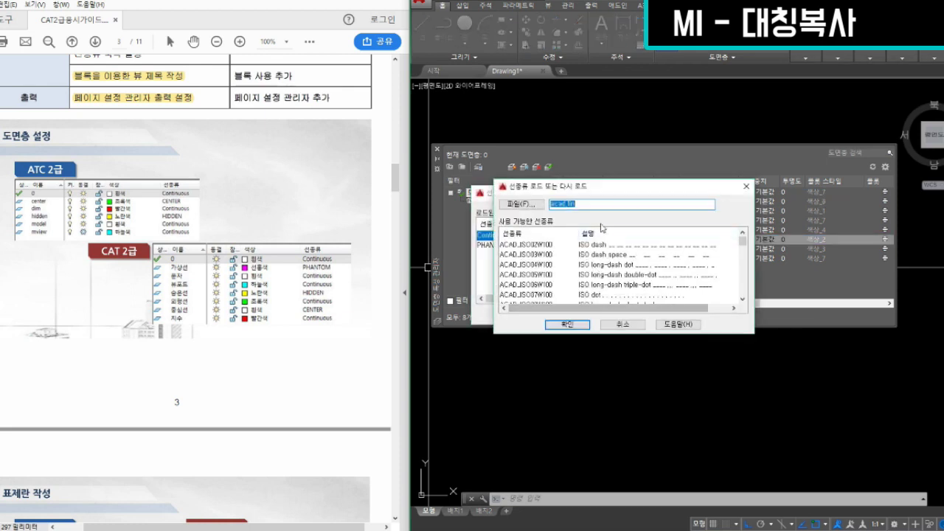
{"action": "left_click", "coordinate": [526, 244]}
{"action": "key", "text": "h"}
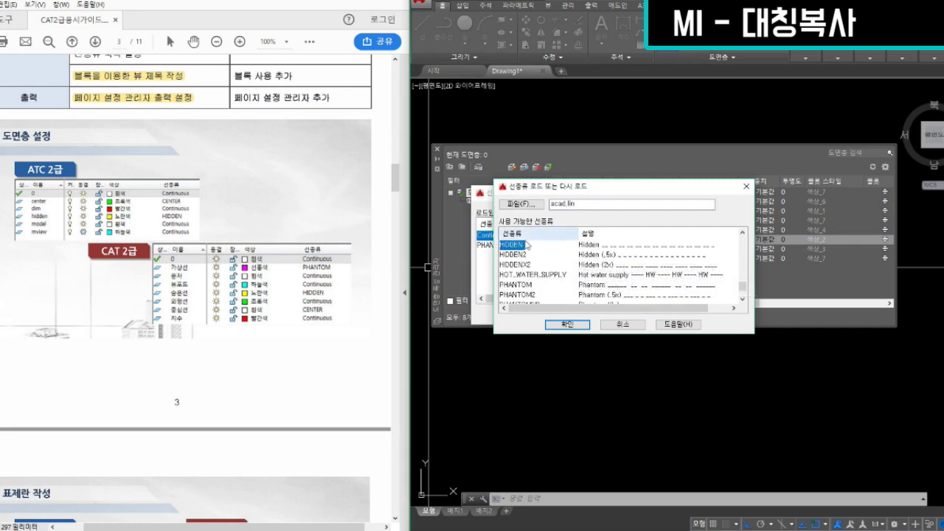
{"action": "left_click", "coordinate": [567, 326]}
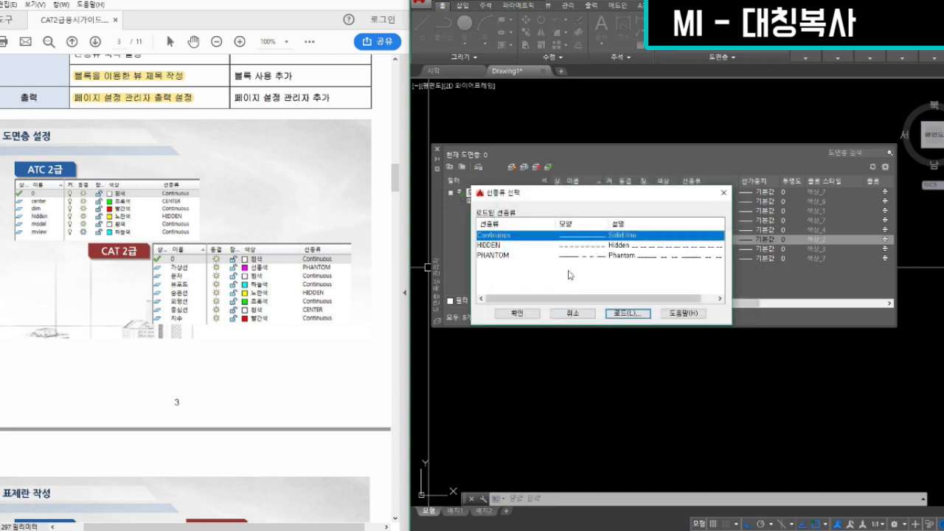
{"action": "left_click", "coordinate": [490, 245]}
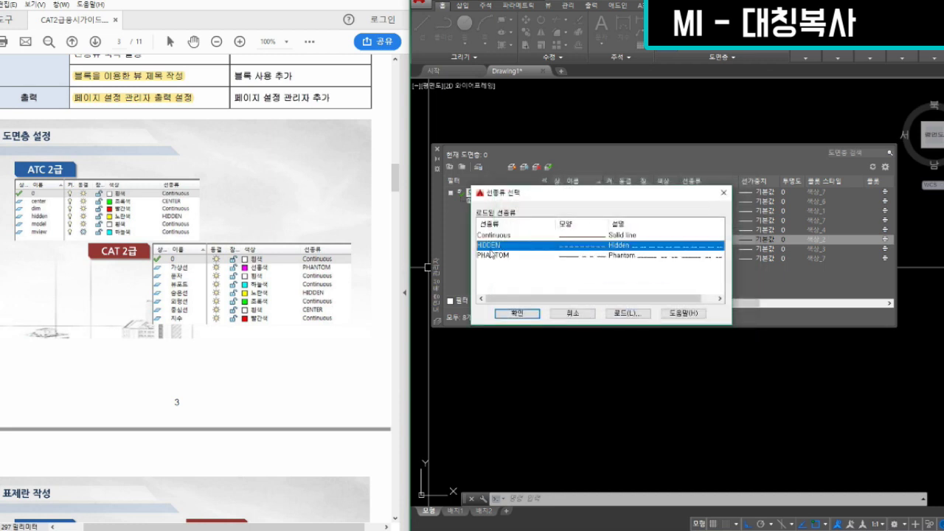
{"action": "left_click", "coordinate": [531, 313]}
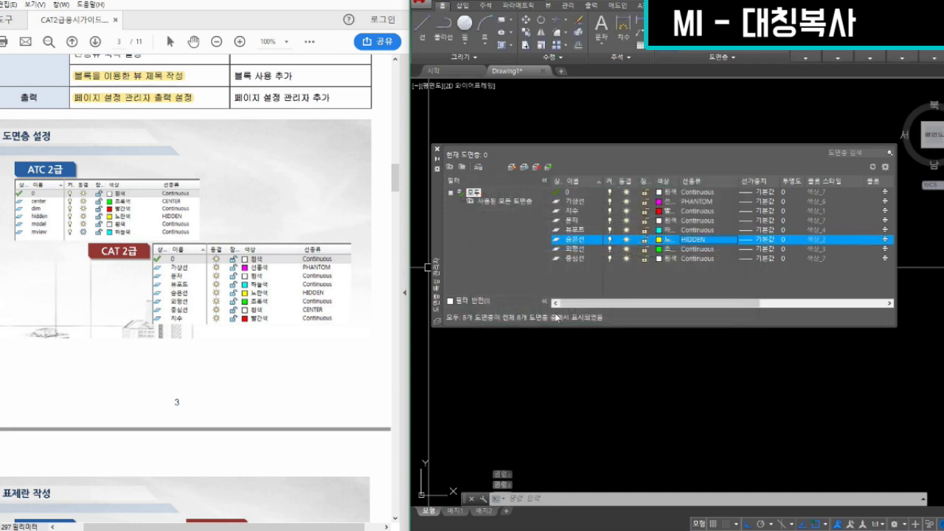
- Load the CENTER linetype from acad.lin for the 중심선 layer and close the Layer Properties Manager
{"action": "left_click", "coordinate": [697, 261]}
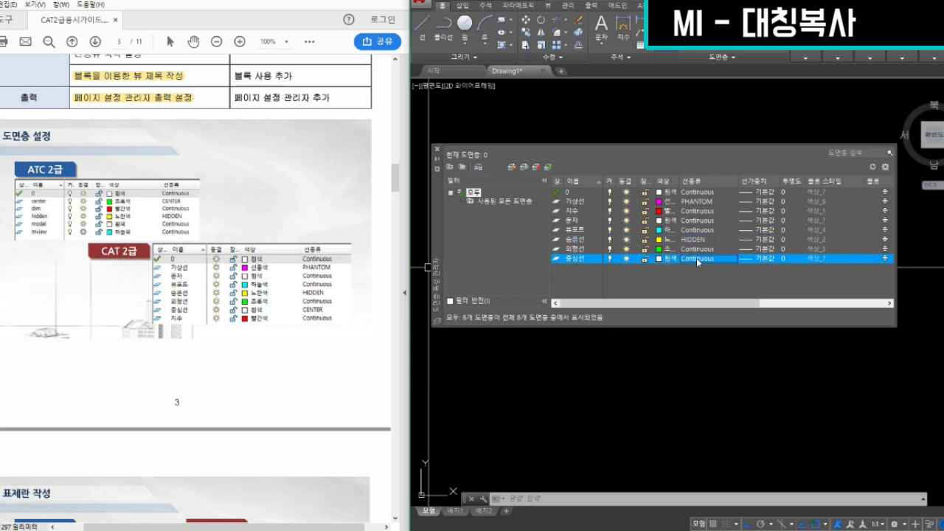
{"action": "left_click", "coordinate": [626, 313]}
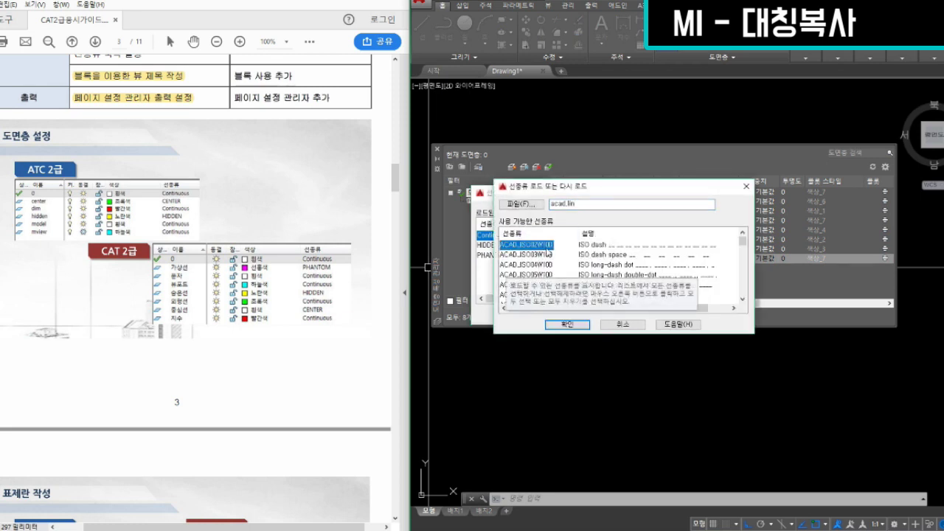
{"action": "key", "text": "c"}
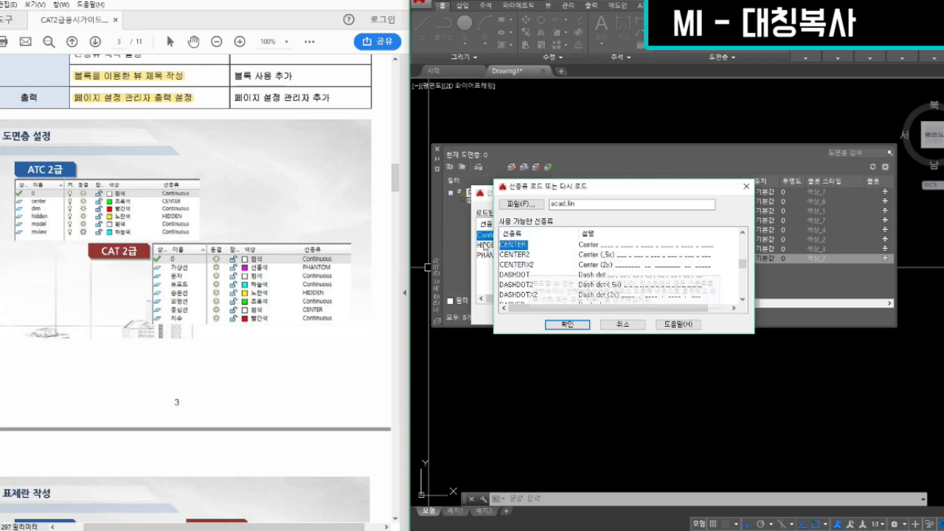
{"action": "left_click", "coordinate": [563, 325]}
{"action": "left_click", "coordinate": [518, 315]}
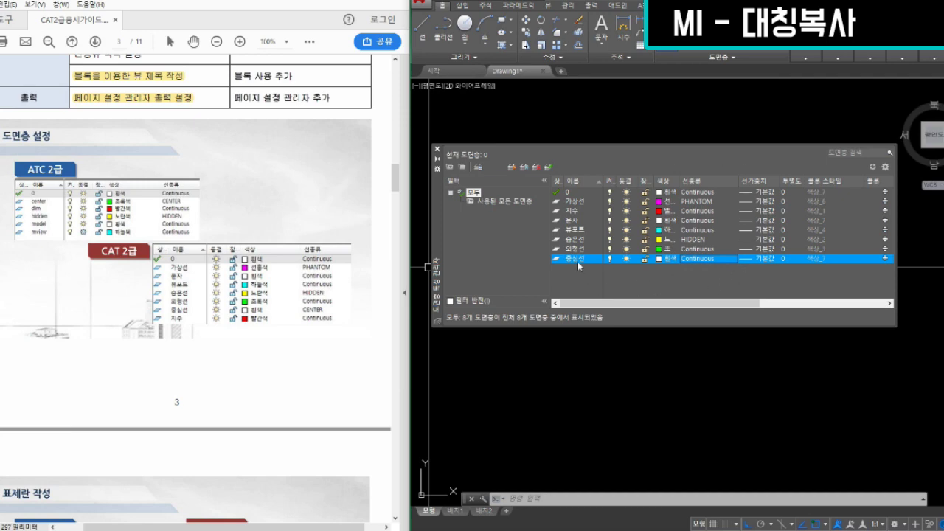
{"action": "left_click", "coordinate": [437, 149]}
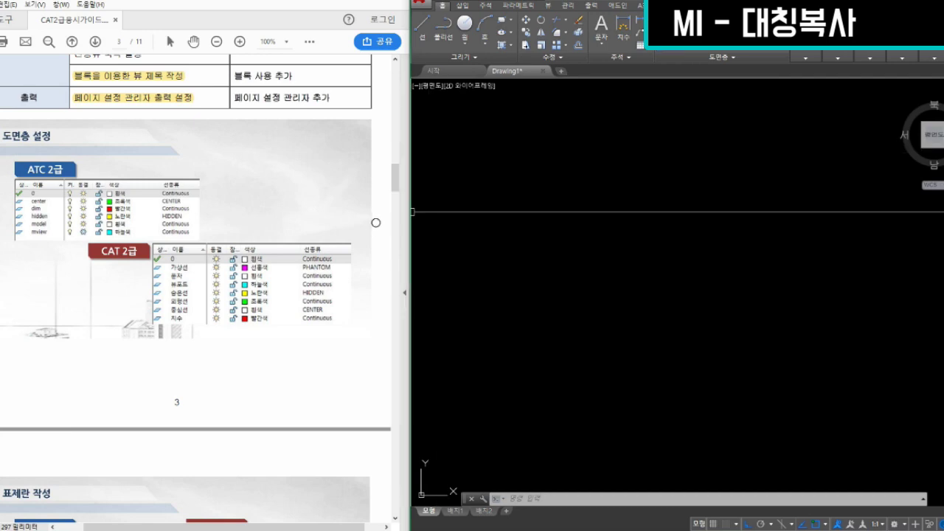
- Bring the title block section (표제란 작성) of the exam guide into view
{"action": "scroll", "coordinate": [377, 227], "scroll_direction": "down", "scroll_amount": 10}
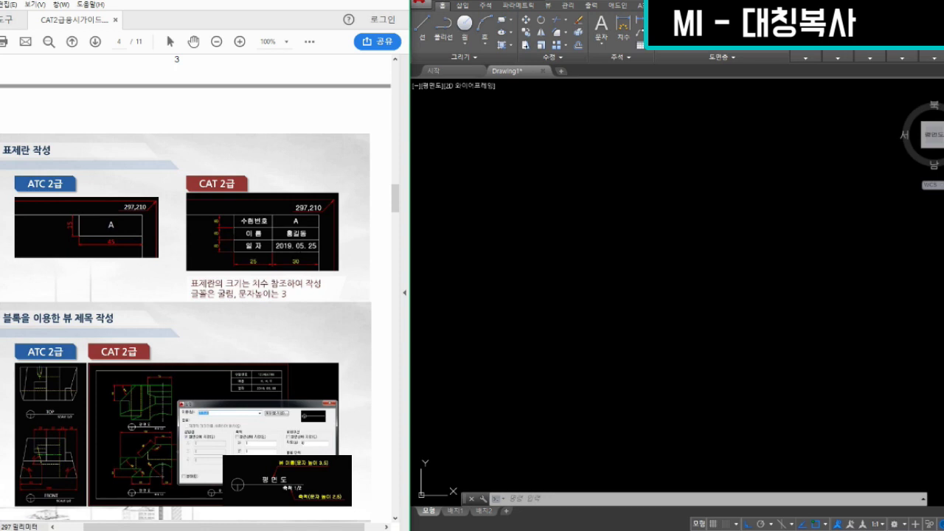
{"action": "left_click", "coordinate": [606, 314]}
{"action": "left_click", "coordinate": [603, 310]}
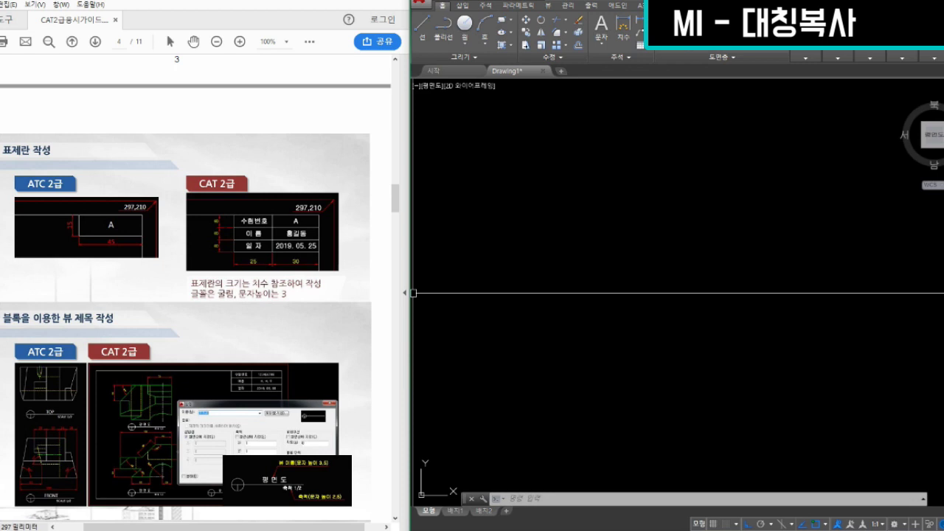
{"action": "left_click", "coordinate": [674, 331]}
{"action": "left_click", "coordinate": [627, 300]}
{"action": "left_click", "coordinate": [624, 298]}
{"action": "left_click", "coordinate": [620, 282]}
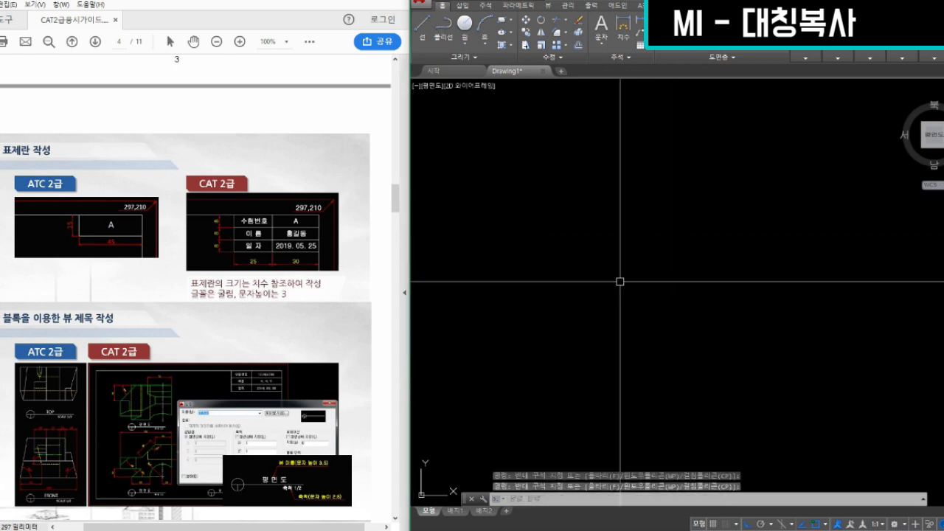
- Set the model space limits with the lower-left corner at 0,0 and the upper-right corner at 297,210
{"action": "type", "text": "limi"}
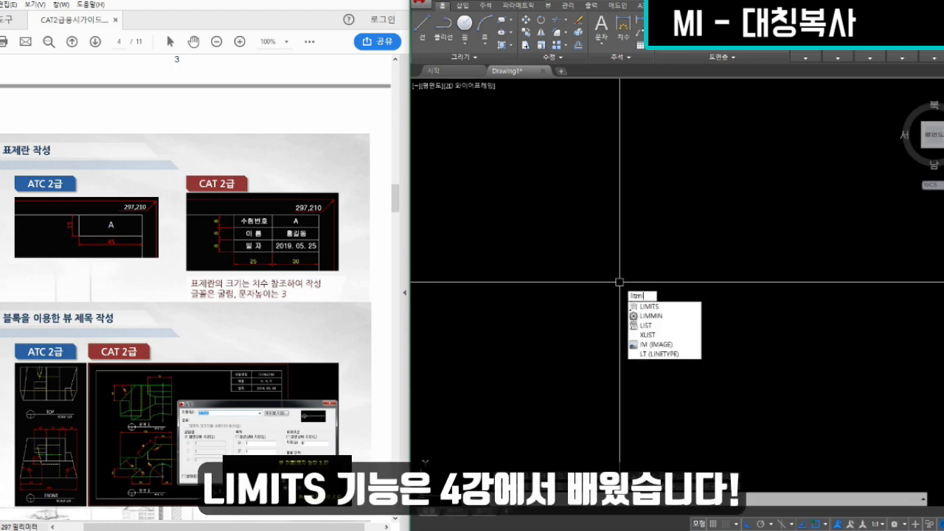
{"action": "type", "text": "ts"}
{"action": "key", "text": "BackSpace"}
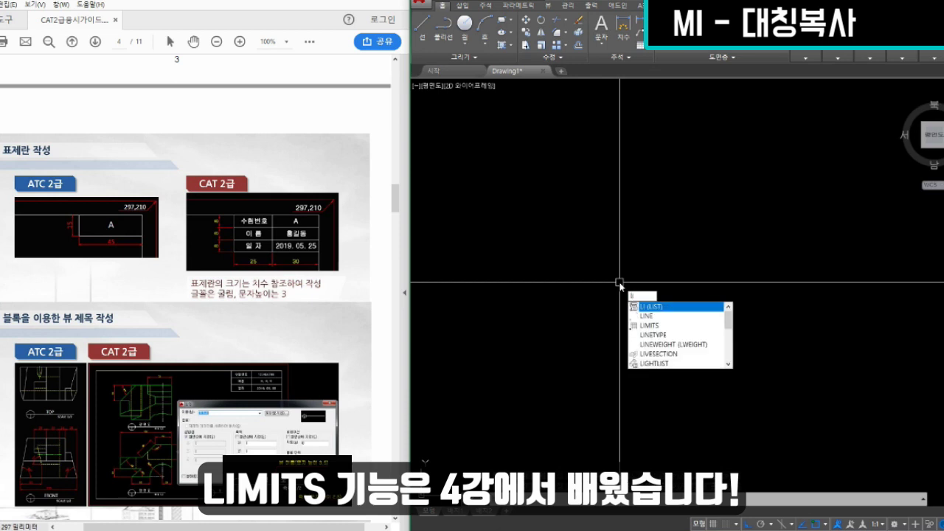
{"action": "type", "text": "mit"}
{"action": "key", "text": "Return"}
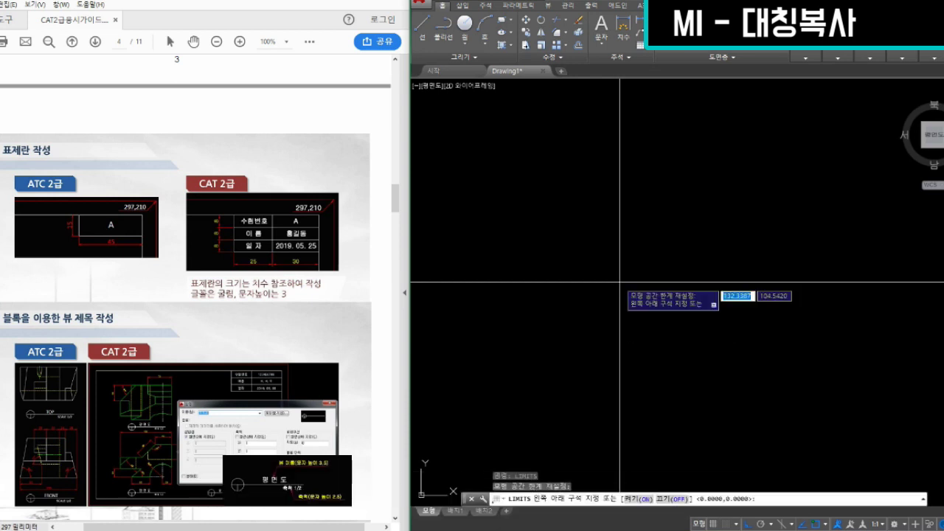
{"action": "type", "text": "0,0"}
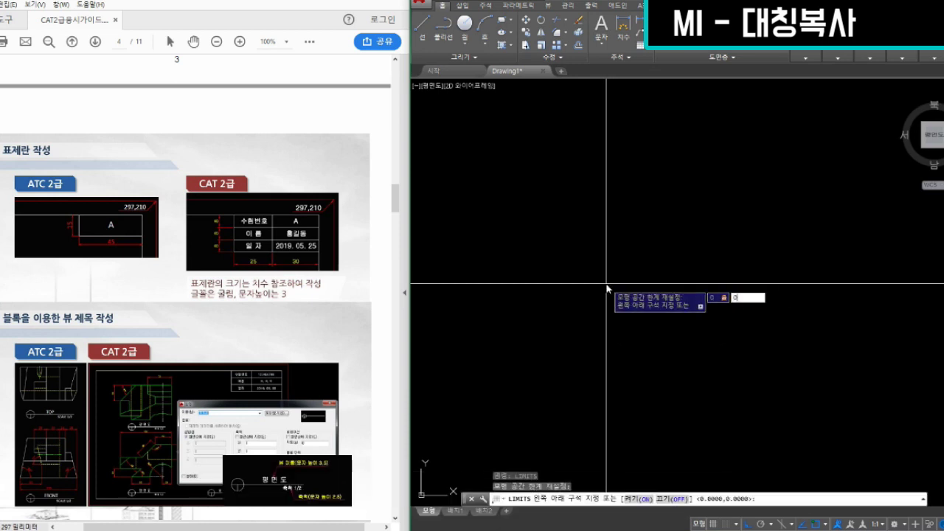
{"action": "key", "text": "Return"}
{"action": "type", "text": "2"}
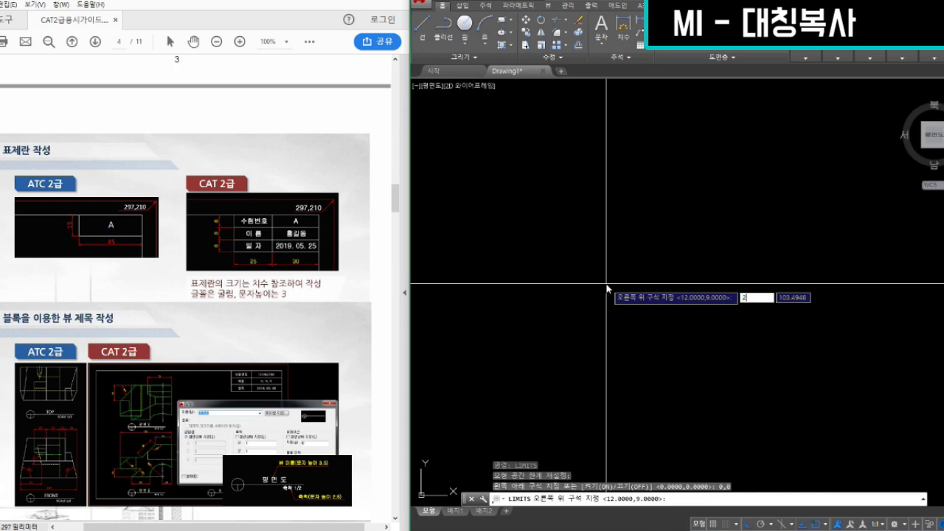
{"action": "type", "text": "97,210"}
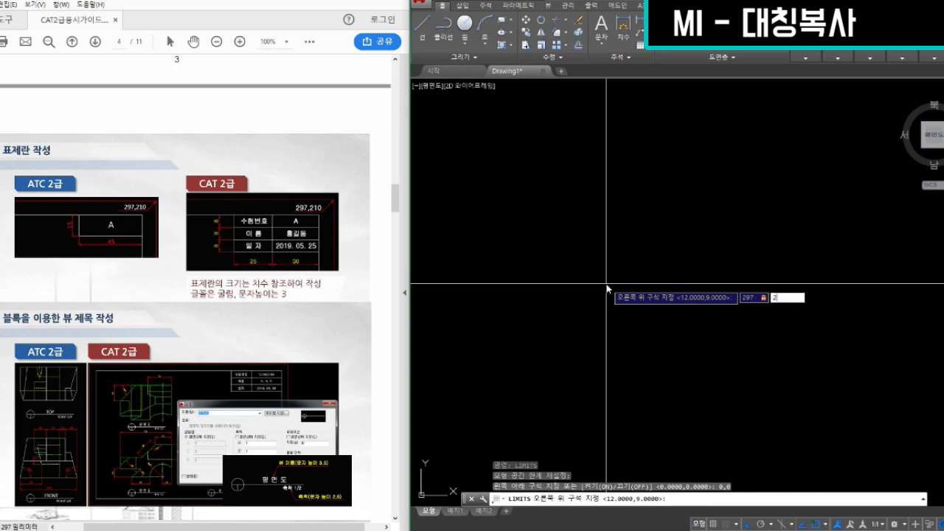
{"action": "key", "text": "Return"}
- Zoom to the full drawing limits with the All (전체) option
{"action": "left_click", "coordinate": [665, 304]}
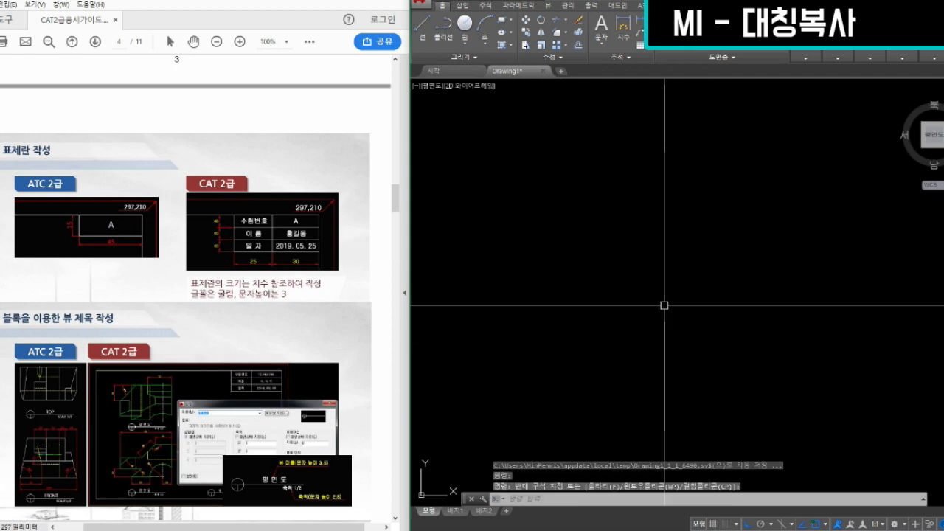
{"action": "type", "text": "z"}
{"action": "key", "text": "Return"}
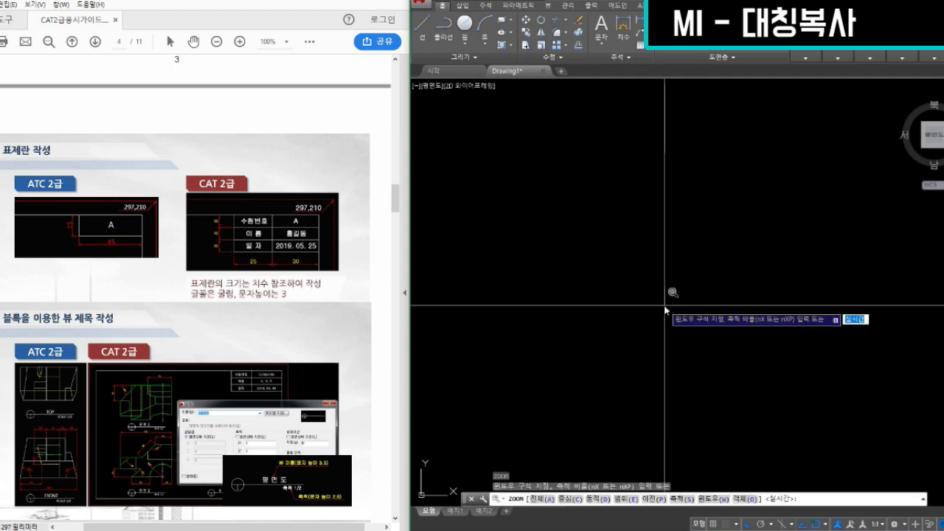
{"action": "type", "text": "a"}
{"action": "key", "text": "Return"}
- Draw a 297 by 210 sheet rectangle starting at the origin 0,0
{"action": "left_click", "coordinate": [647, 302]}
{"action": "key", "text": "Return"}
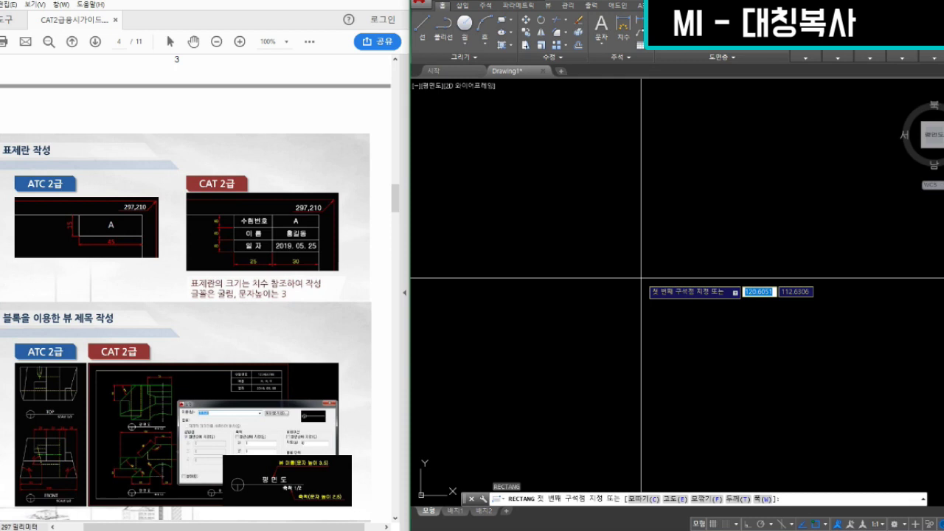
{"action": "type", "text": "0,0"}
{"action": "key", "text": "Return"}
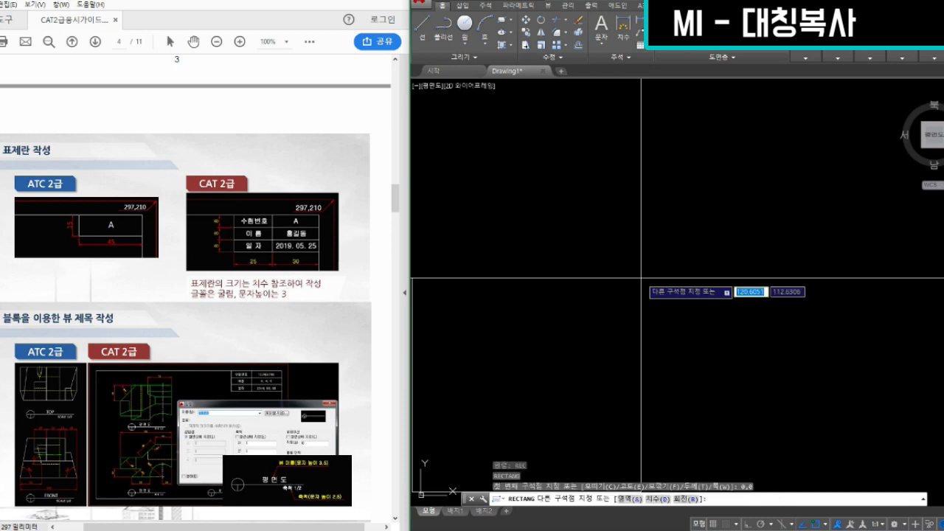
{"action": "type", "text": "29"}
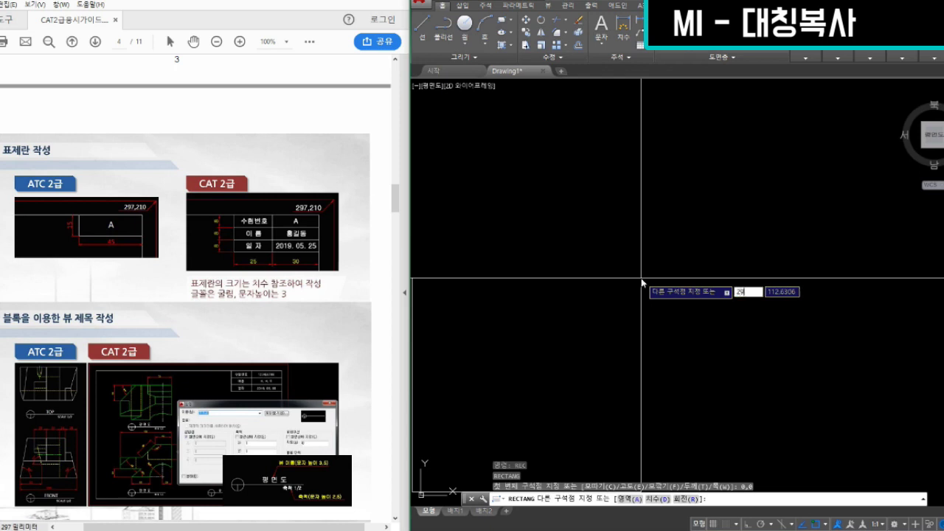
{"action": "type", "text": "7,210"}
{"action": "key", "text": "Return"}
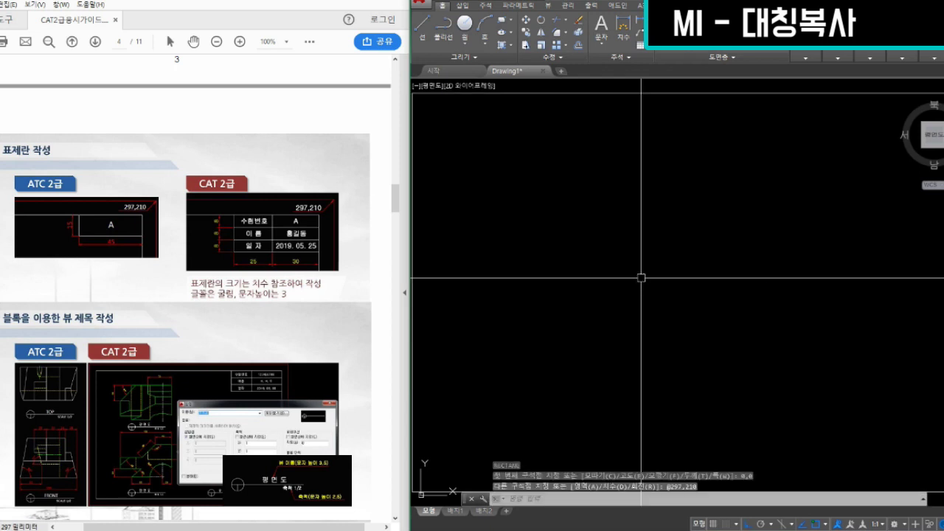
- Offset the sheet rectangle inward by 10 to form the inner border
{"action": "left_click", "coordinate": [741, 307]}
{"action": "left_click", "coordinate": [728, 293]}
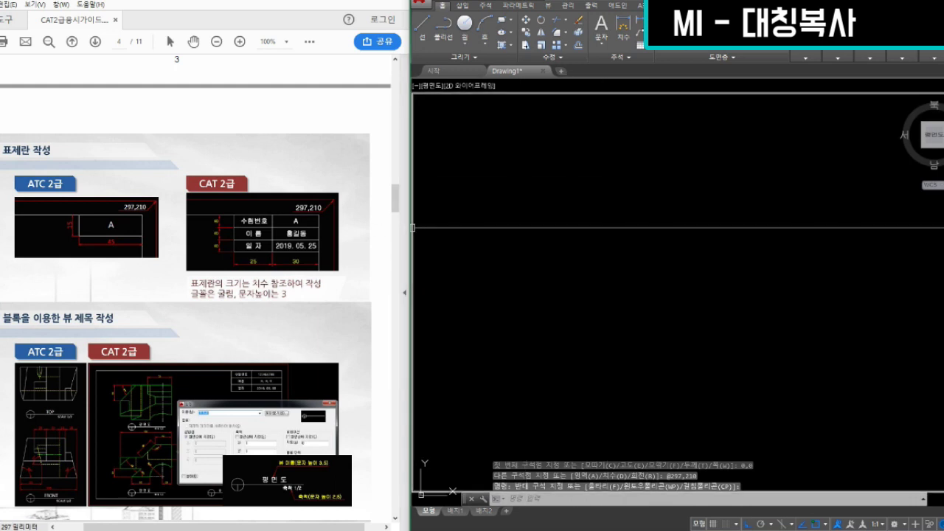
{"action": "left_click", "coordinate": [685, 248]}
{"action": "left_click", "coordinate": [644, 227]}
{"action": "type", "text": "o"}
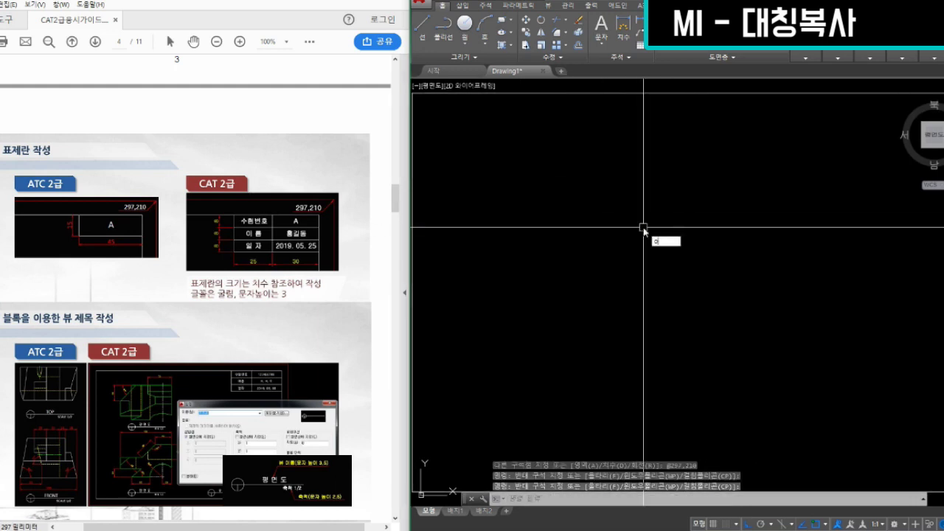
{"action": "key", "text": "Return"}
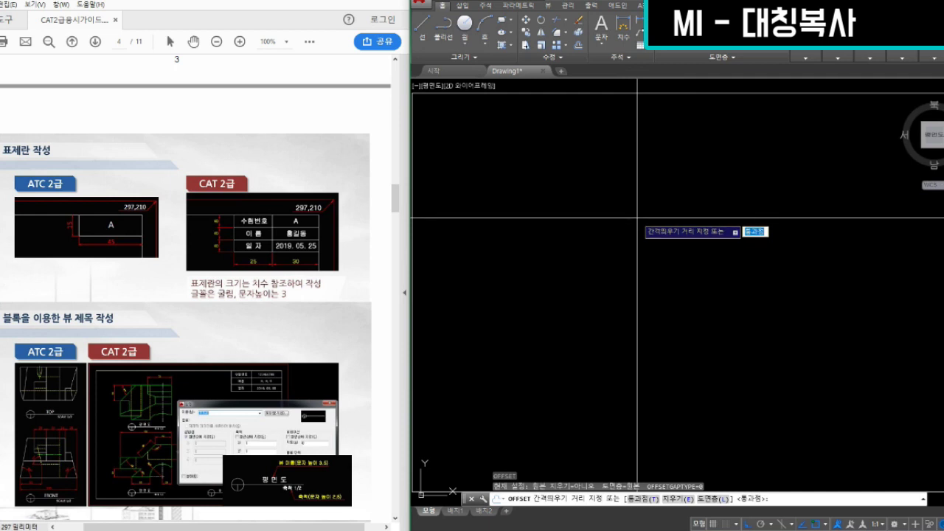
{"action": "type", "text": "10"}
{"action": "key", "text": "Return"}
{"action": "left_click", "coordinate": [633, 93]}
{"action": "left_click", "coordinate": [634, 135]}
{"action": "key", "text": "Escape"}
- Erase the outer 297 by 210 rectangle
{"action": "left_click", "coordinate": [641, 94]}
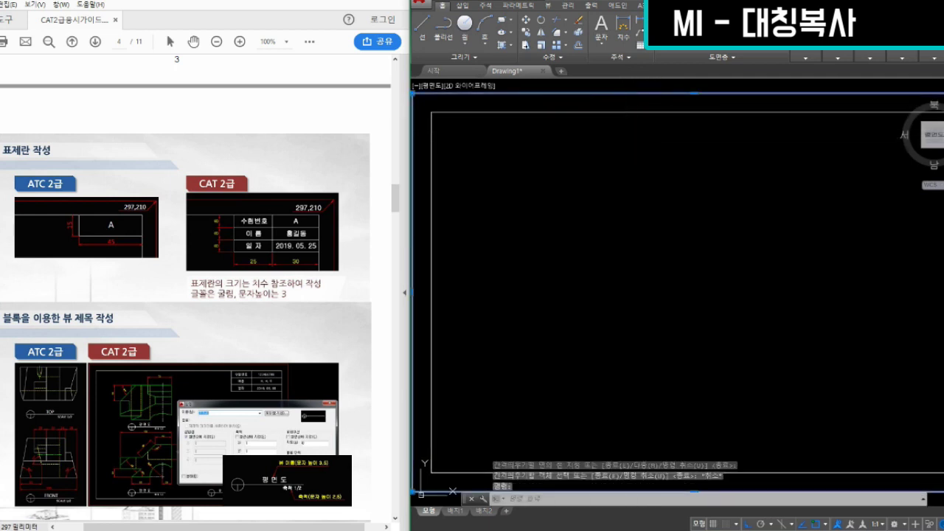
{"action": "type", "text": "e"}
{"action": "key", "text": "Return"}
- Explode the inner border rectangle into separate lines and check its upper edge by selecting it on its own
{"action": "left_click", "coordinate": [477, 137]}
{"action": "left_click", "coordinate": [426, 95]}
{"action": "left_click", "coordinate": [653, 293]}
{"action": "left_click", "coordinate": [628, 275]}
{"action": "left_click", "coordinate": [630, 325]}
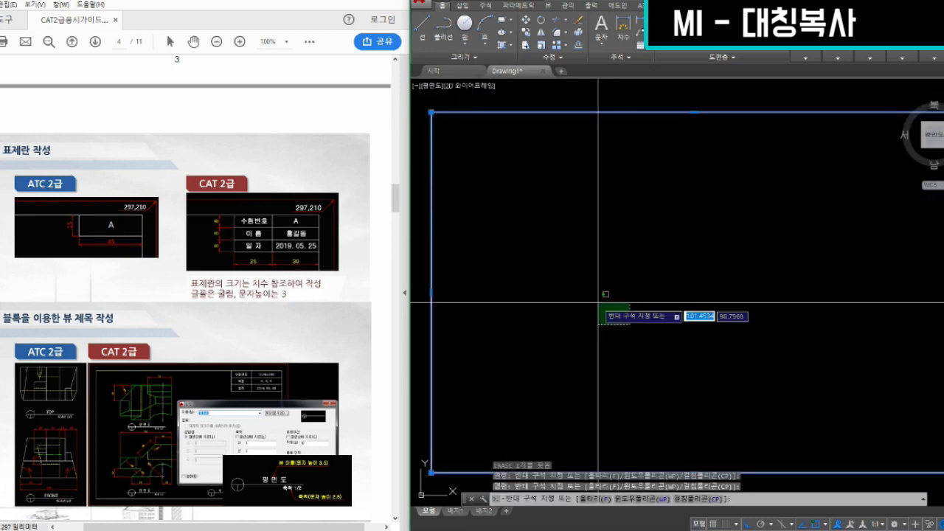
{"action": "key", "text": "Escape"}
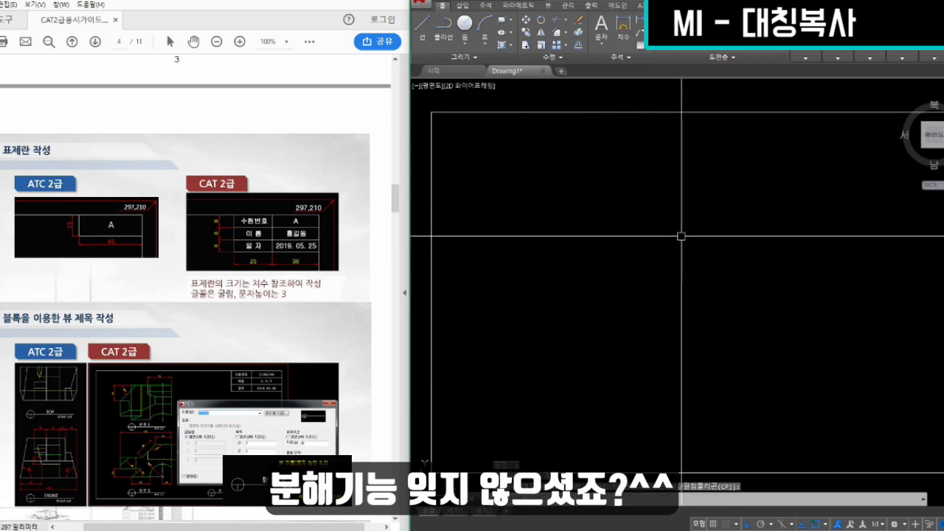
{"action": "left_click", "coordinate": [650, 113]}
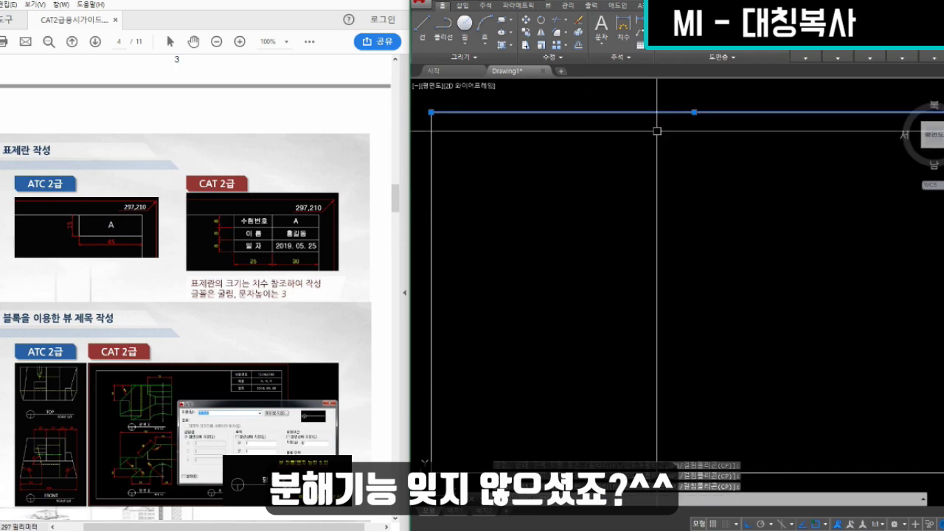
{"action": "key", "text": "Escape"}
- Offset the border's upper edge downward by 8 three times in succession for the title block rows
{"action": "type", "text": "o"}
{"action": "key", "text": "Return"}
{"action": "key", "text": "Return"}
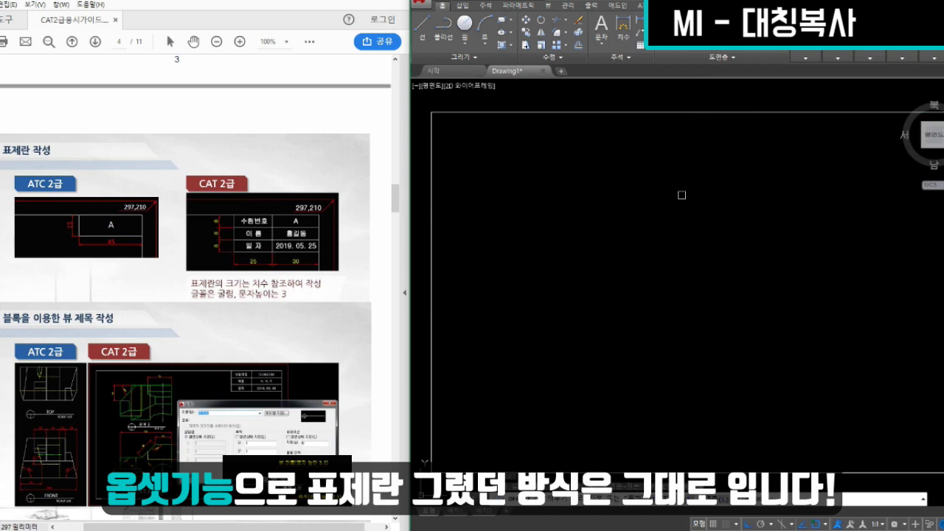
{"action": "left_click", "coordinate": [680, 113]}
{"action": "left_click", "coordinate": [680, 136]}
{"action": "left_click", "coordinate": [687, 127]}
{"action": "left_click", "coordinate": [689, 147]}
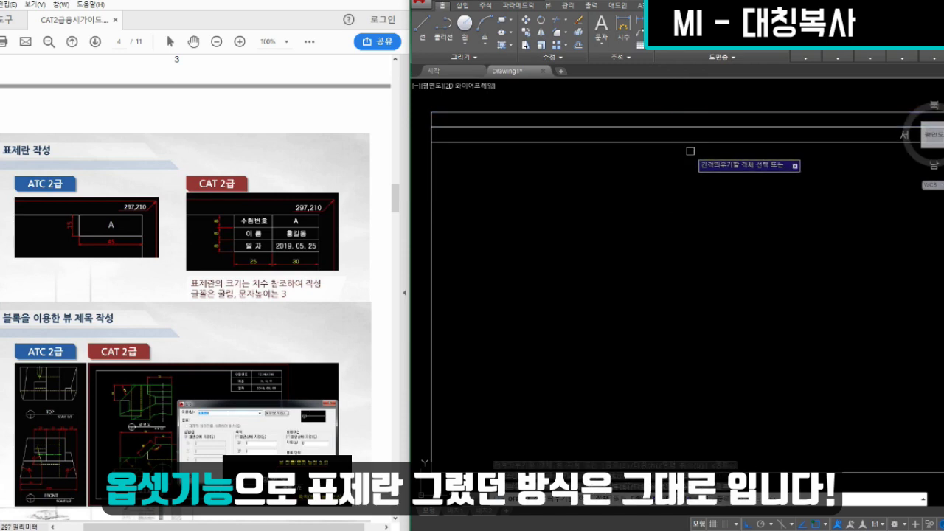
{"action": "left_click", "coordinate": [695, 143]}
{"action": "left_click", "coordinate": [695, 156]}
{"action": "key", "text": "Escape"}
- Offset the border's right edge inward by 30 for the title block's value column
{"action": "left_click", "coordinate": [755, 277]}
{"action": "middle_click_drag", "start_coordinate": [755, 277], "coordinate": [688, 277]}
{"action": "left_click", "coordinate": [740, 301]}
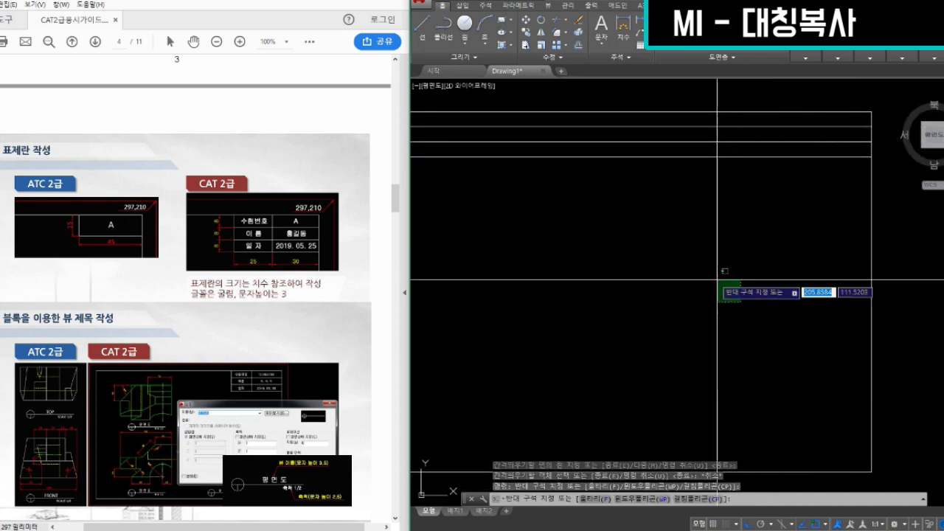
{"action": "left_click", "coordinate": [714, 276]}
{"action": "type", "text": "o"}
{"action": "key", "text": "Return"}
{"action": "type", "text": "30"}
{"action": "key", "text": "Return"}
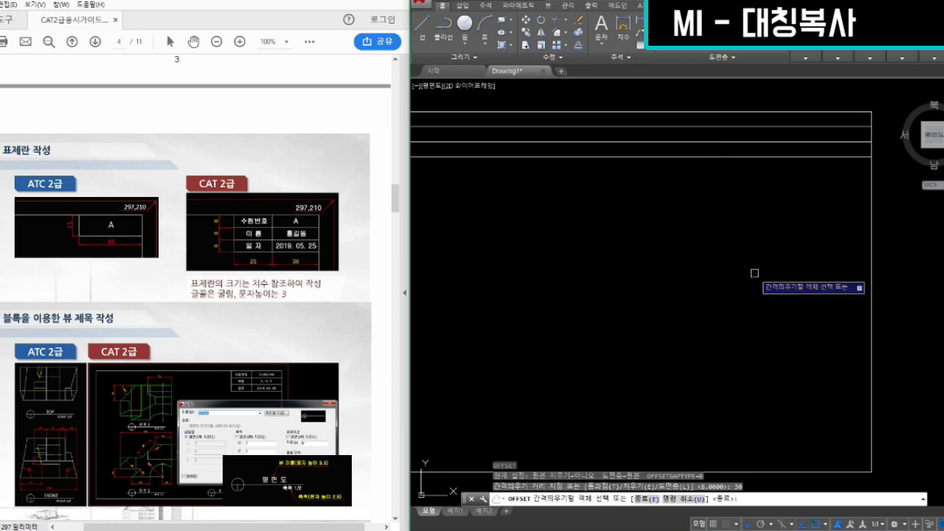
{"action": "left_click", "coordinate": [869, 276]}
{"action": "left_click", "coordinate": [784, 276]}
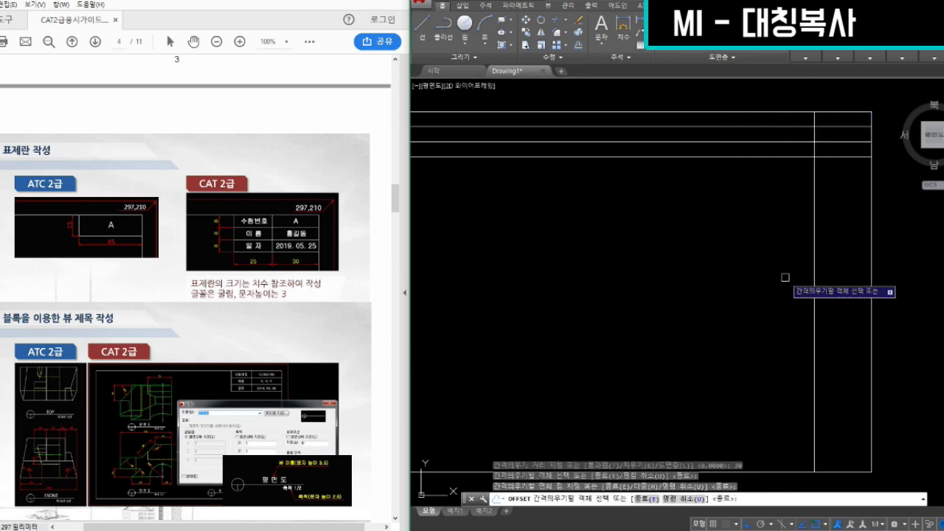
{"action": "key", "text": "Escape"}
- Offset the new vertical line 25 to the left for the title block's label column
{"action": "left_click", "coordinate": [762, 296]}
{"action": "left_click", "coordinate": [752, 289]}
{"action": "type", "text": "o"}
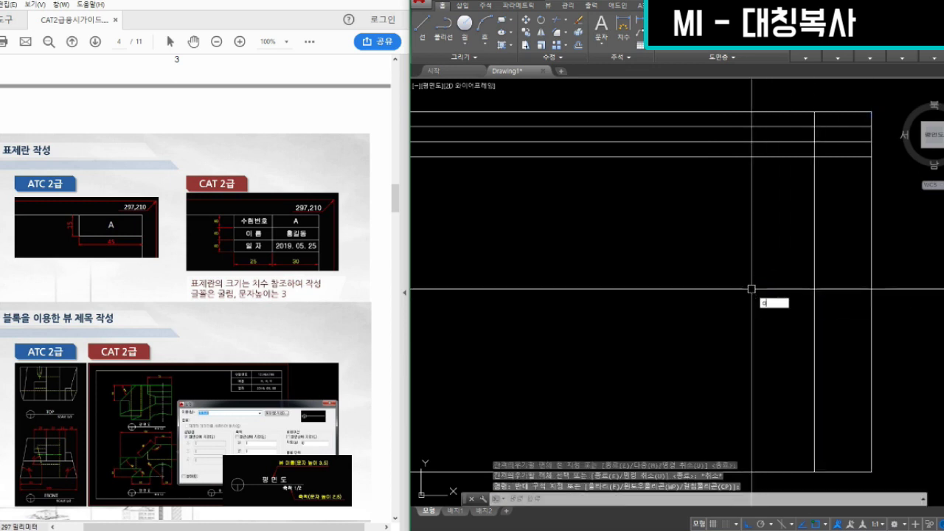
{"action": "key", "text": "Return"}
{"action": "type", "text": "25"}
{"action": "key", "text": "Return"}
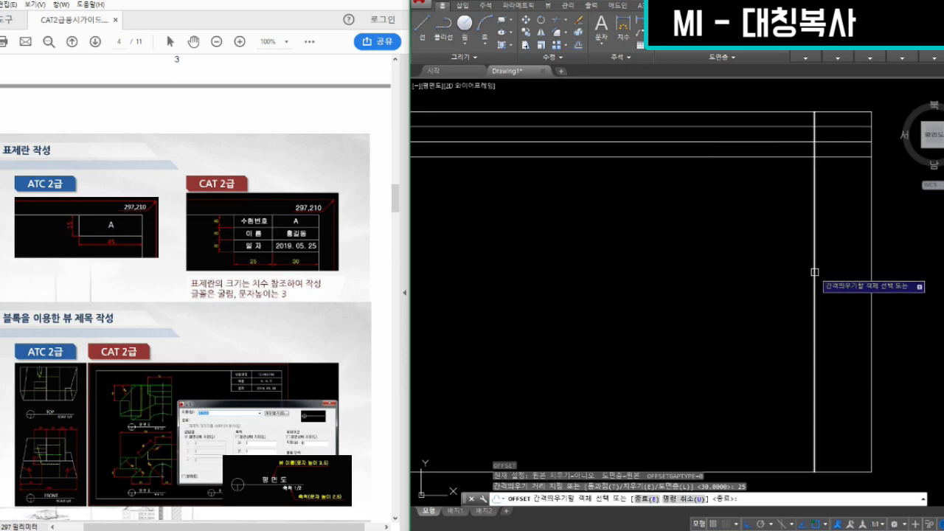
{"action": "left_click", "coordinate": [814, 280]}
{"action": "left_click", "coordinate": [730, 275]}
{"action": "key", "text": "Return"}
- Trim the two title block vertical lines below the lowest row line
{"action": "type", "text": "tr"}
{"action": "key", "text": "Return"}
{"action": "left_click", "coordinate": [803, 159]}
{"action": "key", "text": "Return"}
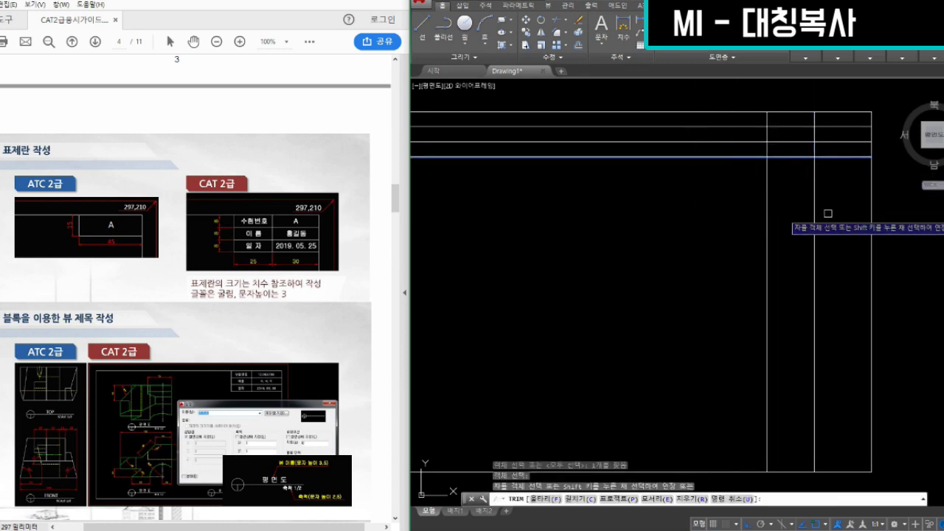
{"action": "left_click", "coordinate": [826, 213]}
{"action": "left_click", "coordinate": [736, 186]}
{"action": "key", "text": "Escape"}
- Trim the three row lines that extend left beyond the title block's leftmost vertical line
{"action": "key", "text": "Return"}
{"action": "left_click", "coordinate": [767, 147]}
{"action": "key", "text": "Return"}
{"action": "left_click", "coordinate": [739, 179]}
{"action": "left_click", "coordinate": [715, 123]}
{"action": "key", "text": "Escape"}
{"action": "middle_click_drag", "start_coordinate": [763, 171], "coordinate": [698, 240]}
{"action": "scroll", "coordinate": [760, 214], "scroll_direction": "up", "scroll_amount": 5}
{"action": "middle_click_drag", "start_coordinate": [758, 214], "coordinate": [751, 248]}
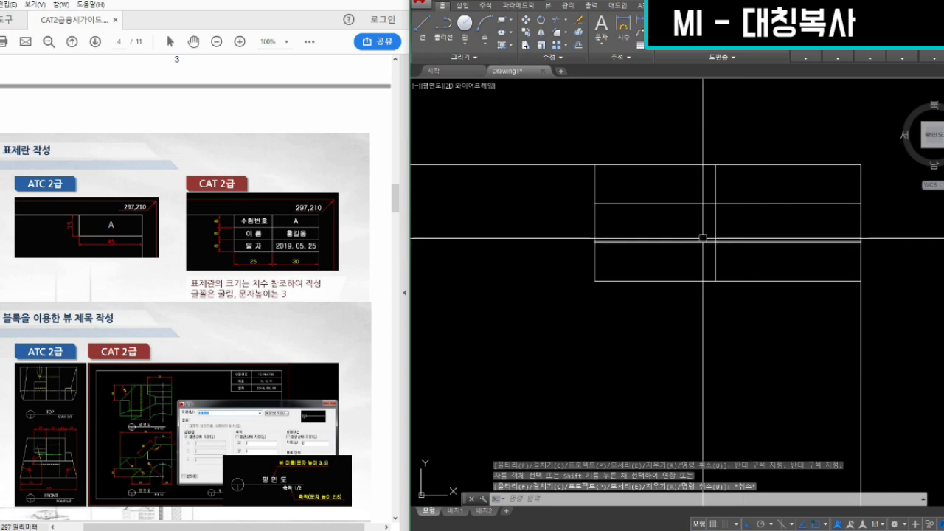
{"action": "left_click", "coordinate": [642, 362]}
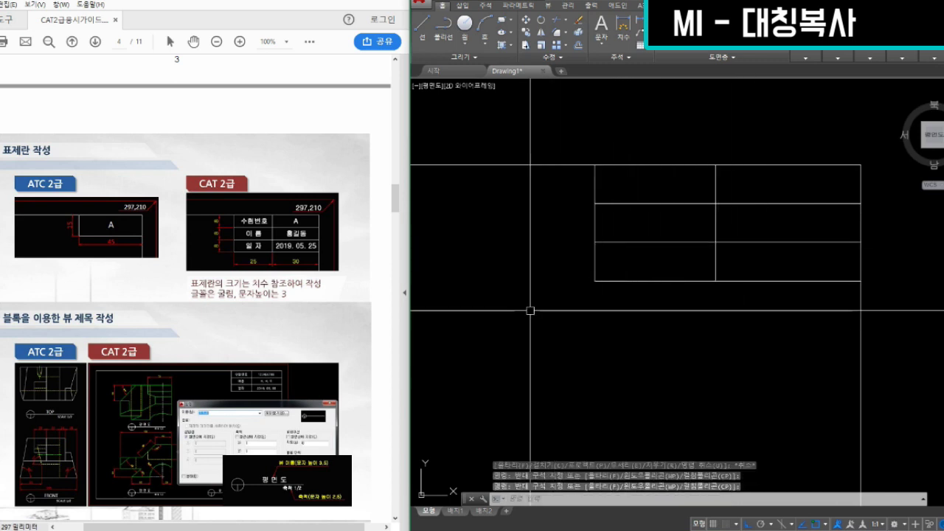
{"action": "middle_click_drag", "start_coordinate": [533, 309], "coordinate": [548, 312]}
{"action": "left_click", "coordinate": [569, 311]}
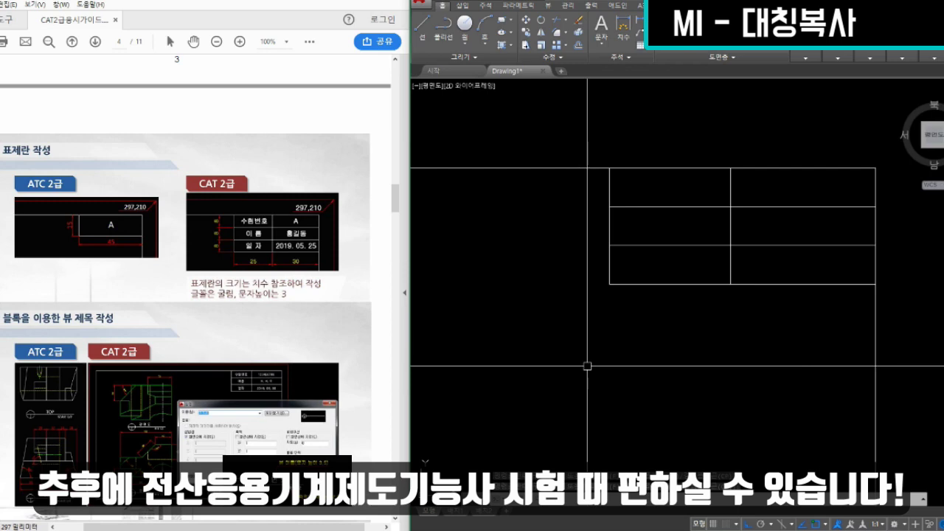
- Draw a single horizontal polyline segment about 14 long in the empty area below and left of the title block
{"action": "type", "text": "PL"}
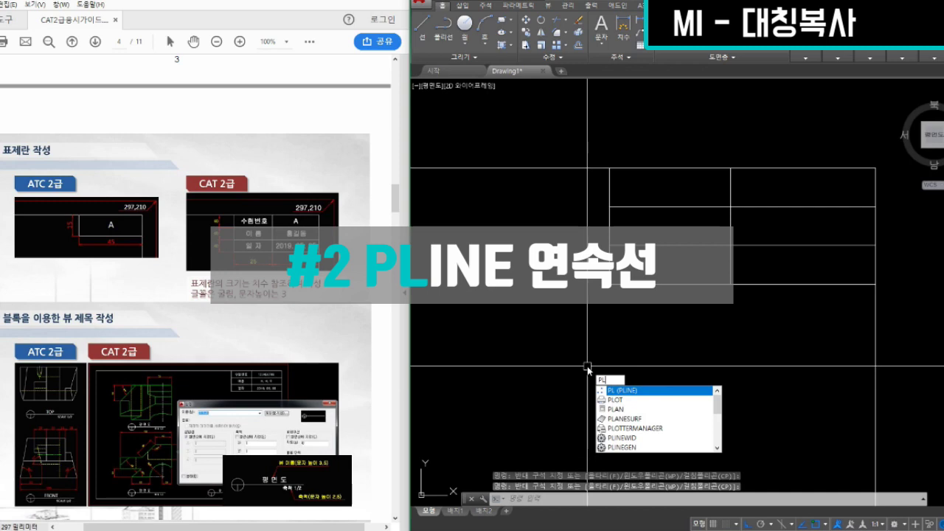
{"action": "key", "text": "Return"}
{"action": "left_click", "coordinate": [490, 416]}
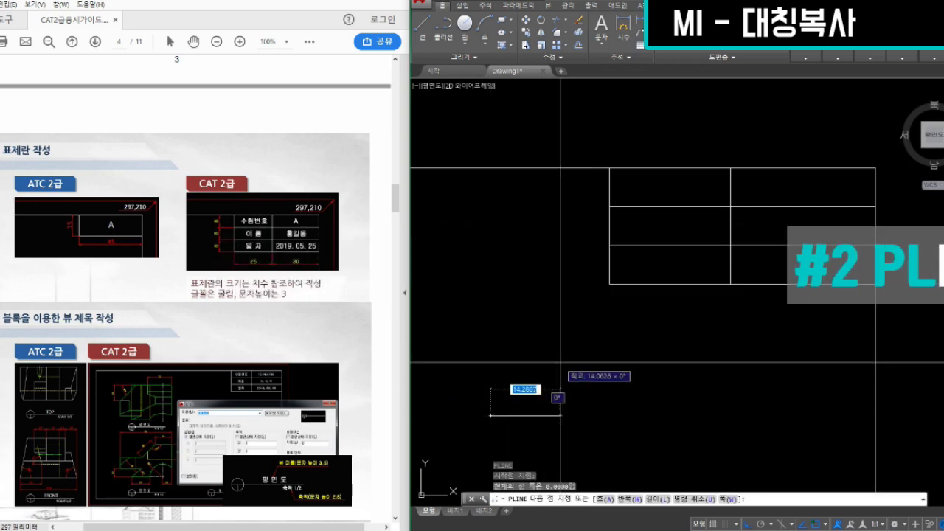
{"action": "key", "text": "Escape"}
{"action": "key", "text": "Escape"}
{"action": "left_click", "coordinate": [625, 374]}
{"action": "left_click", "coordinate": [606, 360]}
- Turn ortho mode off and draw a freehand zigzag polyline of six segments below the title block
{"action": "key", "text": "F8"}
{"action": "key", "text": "Return"}
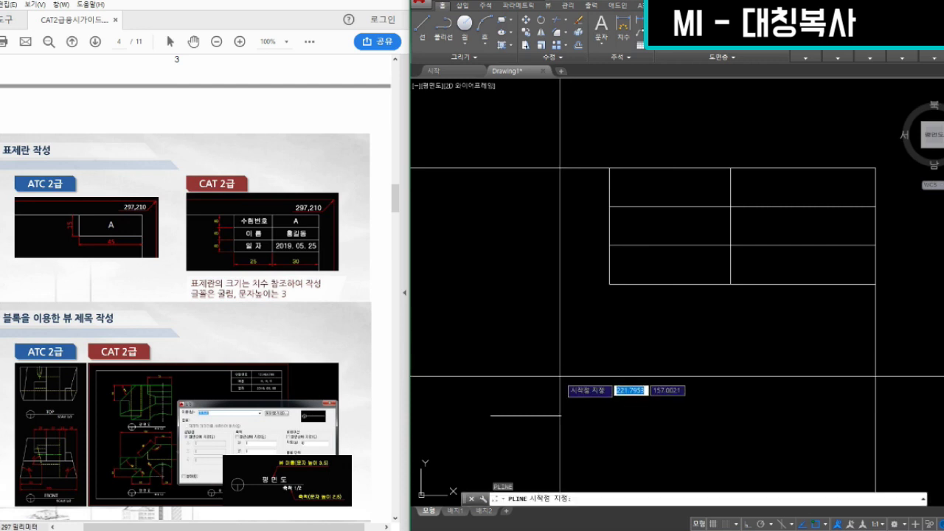
{"action": "left_click", "coordinate": [583, 387]}
{"action": "left_click", "coordinate": [630, 343]}
{"action": "left_click", "coordinate": [644, 396]}
{"action": "left_click", "coordinate": [679, 348]}
{"action": "left_click", "coordinate": [709, 404]}
{"action": "left_click", "coordinate": [736, 355]}
{"action": "left_click", "coordinate": [762, 397]}
{"action": "key", "text": "Escape"}
- Select the zigzag polyline to examine how its segments are grouped, and clear the selection
{"action": "left_click", "coordinate": [783, 410]}
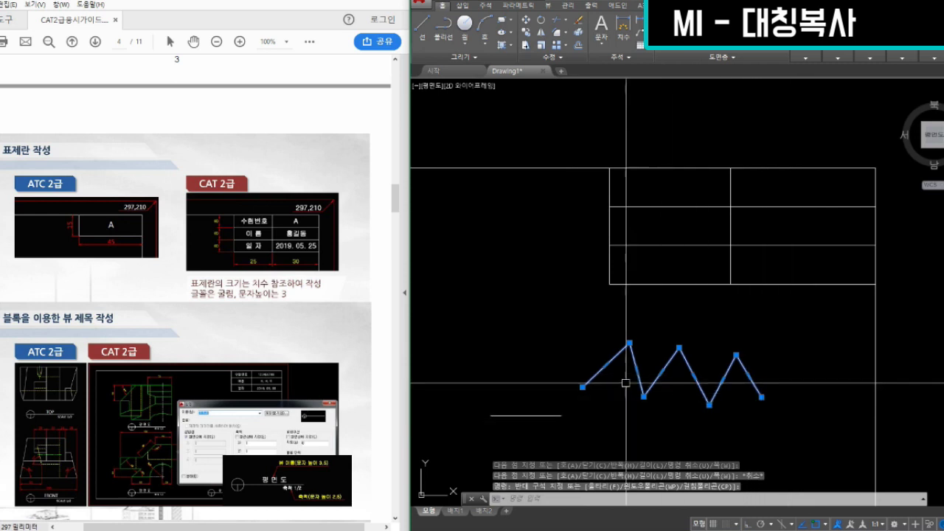
{"action": "left_click", "coordinate": [605, 402]}
{"action": "key", "text": "Escape"}
{"action": "key", "text": "Escape"}
- Draw a similar six-segment zigzag with the Line command just below the polyline zigzag
{"action": "type", "text": "l"}
{"action": "key", "text": "space"}
{"action": "left_click", "coordinate": [596, 438]}
{"action": "left_click", "coordinate": [640, 414]}
{"action": "left_click", "coordinate": [660, 448]}
{"action": "left_click", "coordinate": [697, 416]}
{"action": "left_click", "coordinate": [721, 444]}
{"action": "left_click", "coordinate": [763, 419]}
{"action": "left_click", "coordinate": [786, 445]}
{"action": "key", "text": "Escape"}
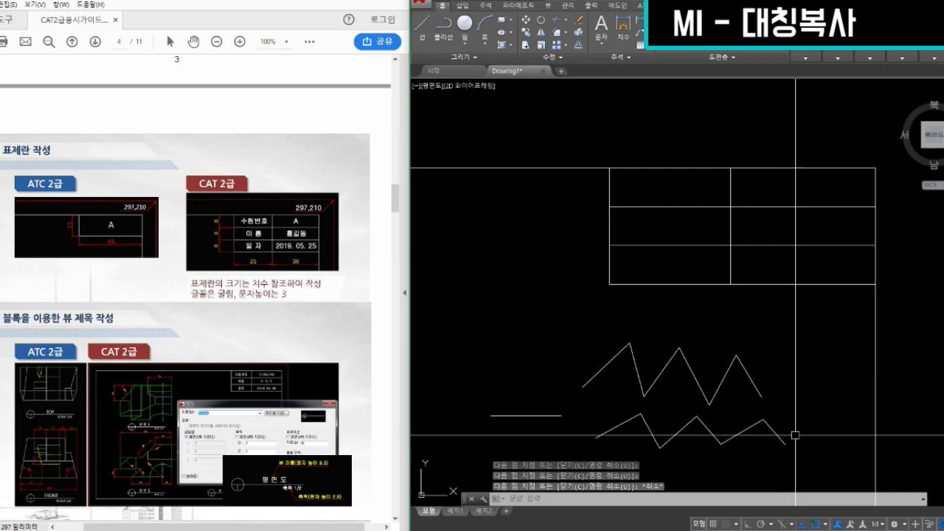
- Select ends of the polyline and line zigzags by crossing windows to compare how each object is selected
{"action": "left_click", "coordinate": [795, 437]}
{"action": "left_click", "coordinate": [780, 426]}
{"action": "key", "text": "Escape"}
{"action": "left_click", "coordinate": [784, 405]}
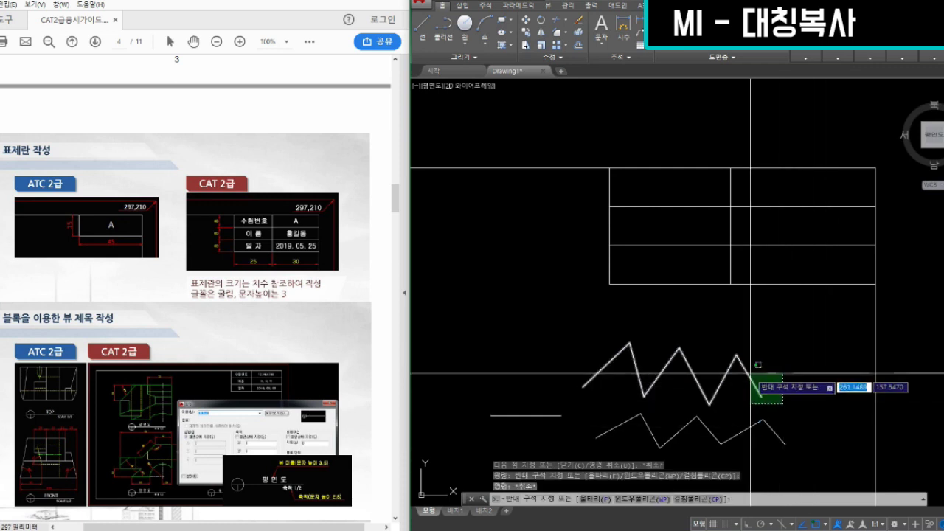
{"action": "left_click", "coordinate": [751, 374]}
{"action": "key", "text": "Escape"}
{"action": "left_click", "coordinate": [800, 467]}
{"action": "left_click", "coordinate": [770, 427]}
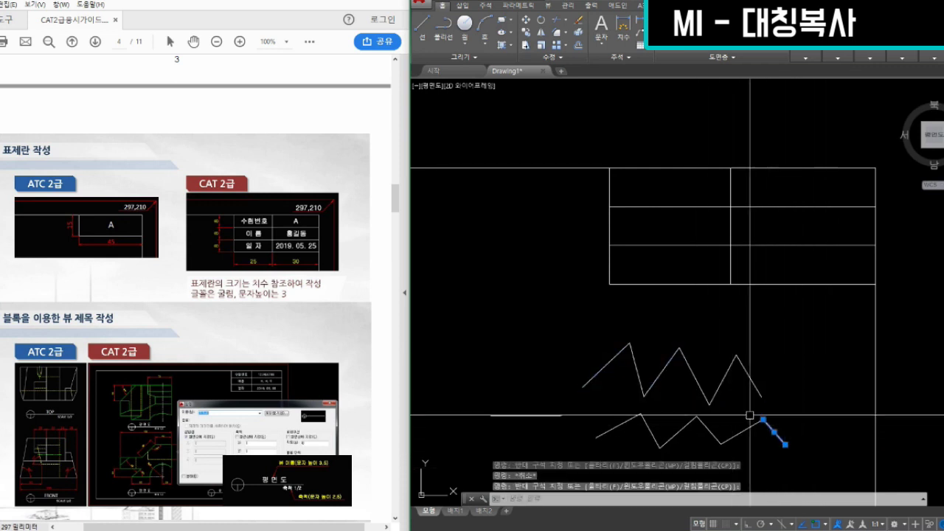
{"action": "key", "text": "Escape"}
{"action": "left_click", "coordinate": [793, 453]}
{"action": "left_click", "coordinate": [778, 425]}
{"action": "key", "text": "Escape"}
{"action": "left_click", "coordinate": [803, 399]}
{"action": "left_click", "coordinate": [773, 434]}
{"action": "key", "text": "Escape"}
{"action": "left_click", "coordinate": [805, 443]}
{"action": "left_click", "coordinate": [777, 424]}
{"action": "key", "text": "Escape"}
{"action": "left_click", "coordinate": [813, 420]}
{"action": "left_click", "coordinate": [807, 447]}
{"action": "left_click", "coordinate": [806, 453]}
{"action": "left_click", "coordinate": [780, 427]}
{"action": "key", "text": "Escape"}
{"action": "left_click", "coordinate": [798, 418]}
{"action": "left_click", "coordinate": [789, 402]}
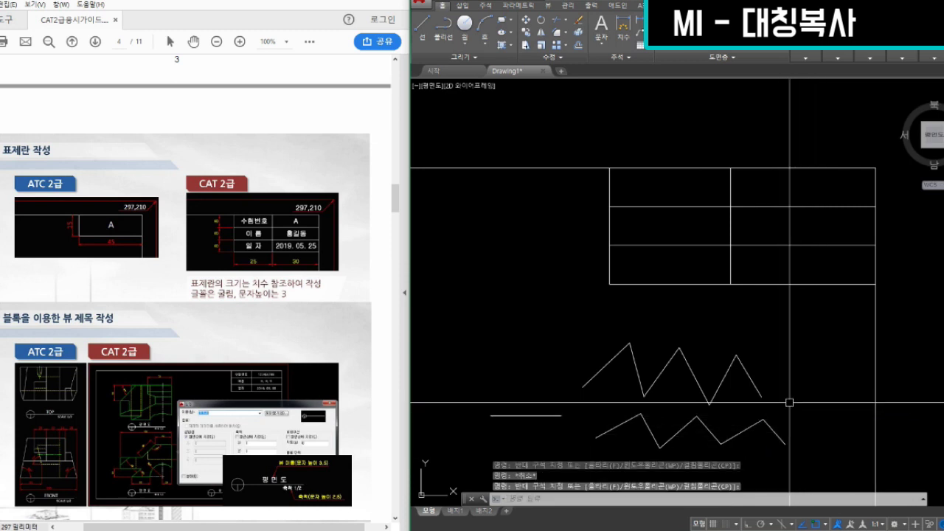
{"action": "left_click", "coordinate": [801, 352]}
{"action": "left_click", "coordinate": [790, 335]}
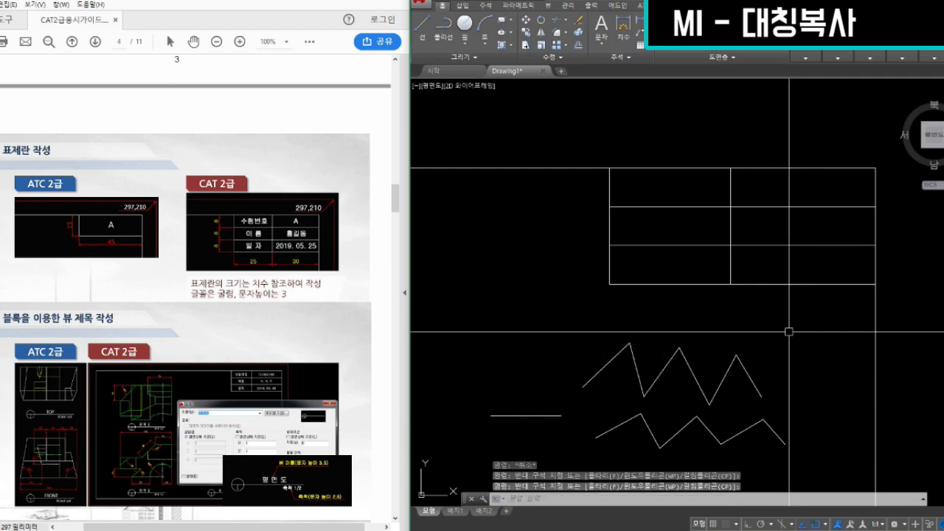
{"action": "left_click", "coordinate": [784, 350]}
{"action": "left_click", "coordinate": [798, 339]}
- Draw one continuous polyline that runs corner to corner as a diagonal through all six title block cells
{"action": "type", "text": "PL"}
{"action": "key", "text": "Return"}
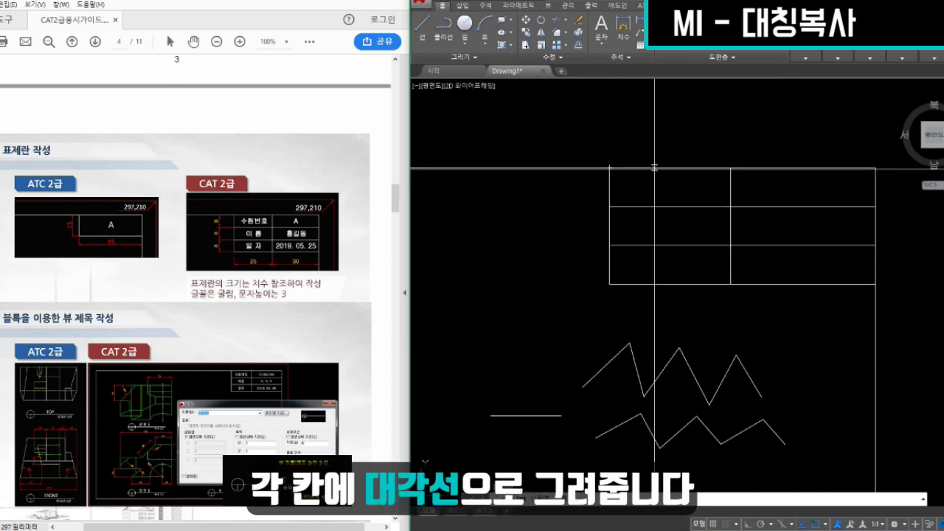
{"action": "left_click", "coordinate": [610, 168]}
{"action": "left_click", "coordinate": [730, 206]}
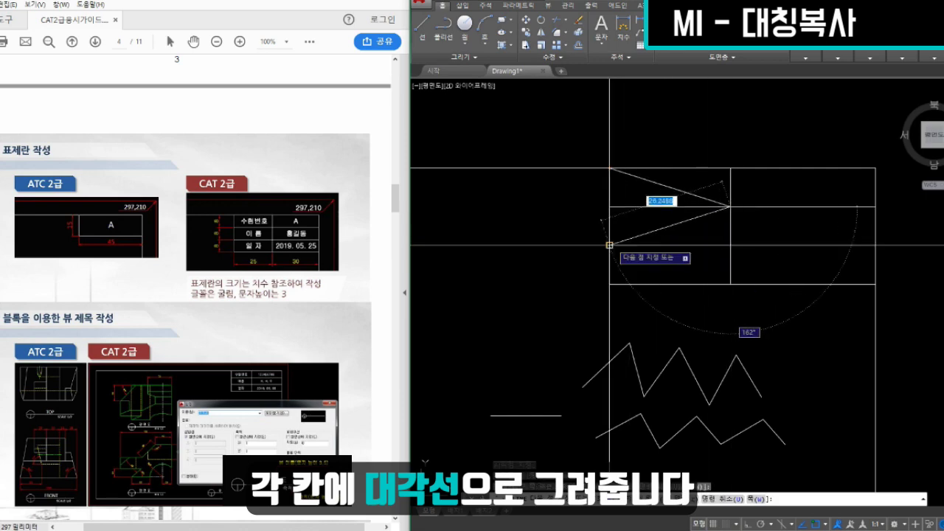
{"action": "left_click", "coordinate": [609, 245]}
{"action": "left_click", "coordinate": [731, 283]}
{"action": "left_click", "coordinate": [874, 245]}
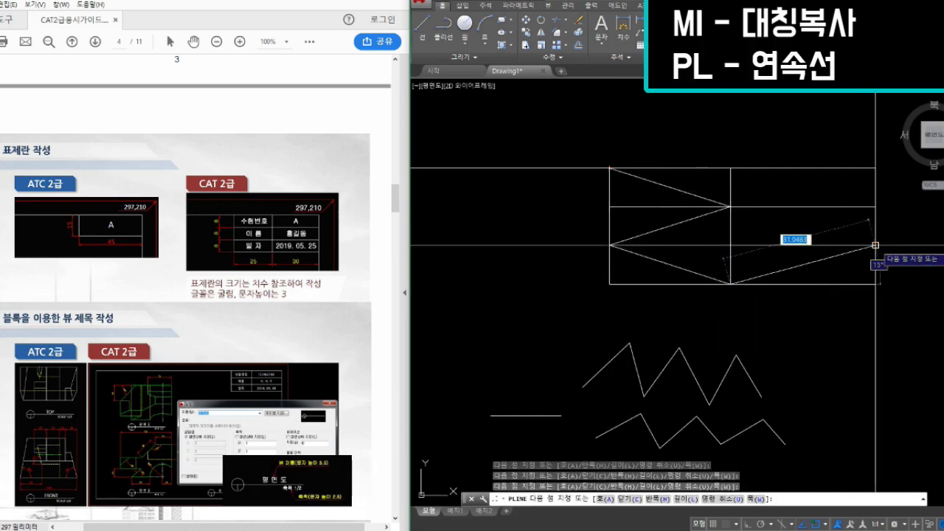
{"action": "left_click", "coordinate": [730, 207]}
{"action": "left_click", "coordinate": [875, 168]}
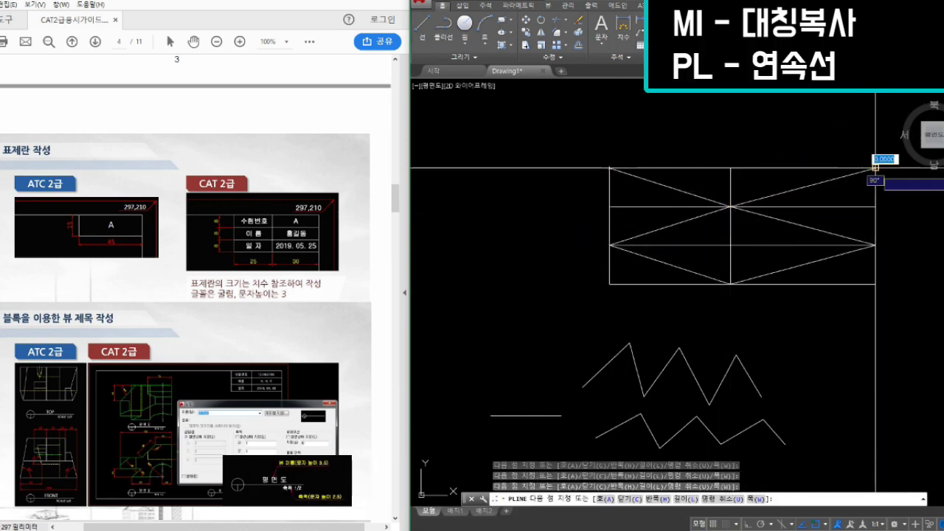
{"action": "key", "text": "Escape"}
{"action": "double_click", "coordinate": [804, 337]}
{"action": "middle_click_drag", "start_coordinate": [760, 329], "coordinate": [788, 332]}
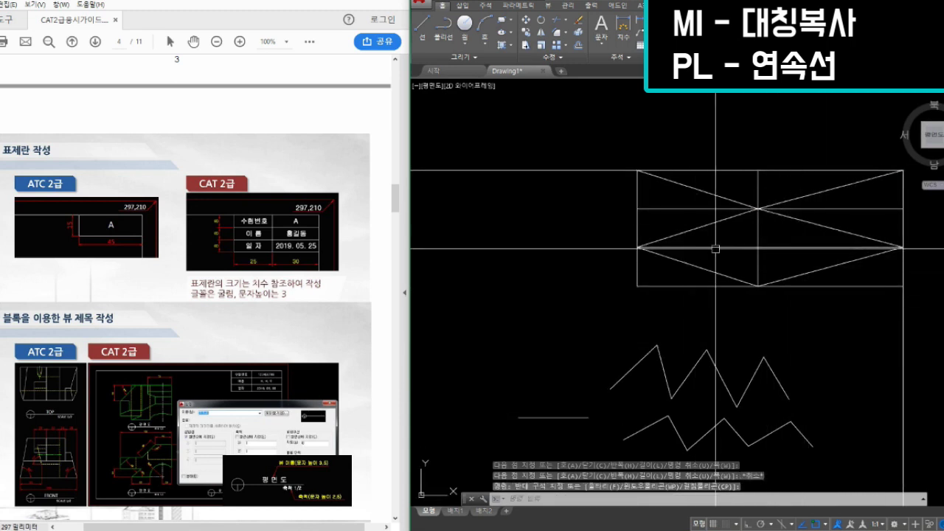
{"action": "double_click", "coordinate": [550, 276]}
{"action": "middle_click_drag", "start_coordinate": [578, 280], "coordinate": [598, 278]}
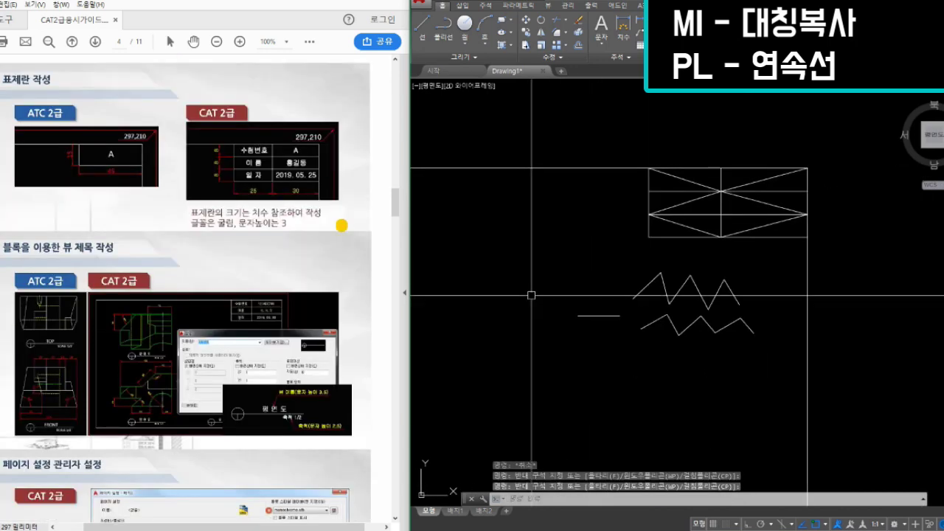
- Create middle-center justified multiline text "수험번호" with text height 3 in the empty area left of the title block
{"action": "type", "text": "t"}
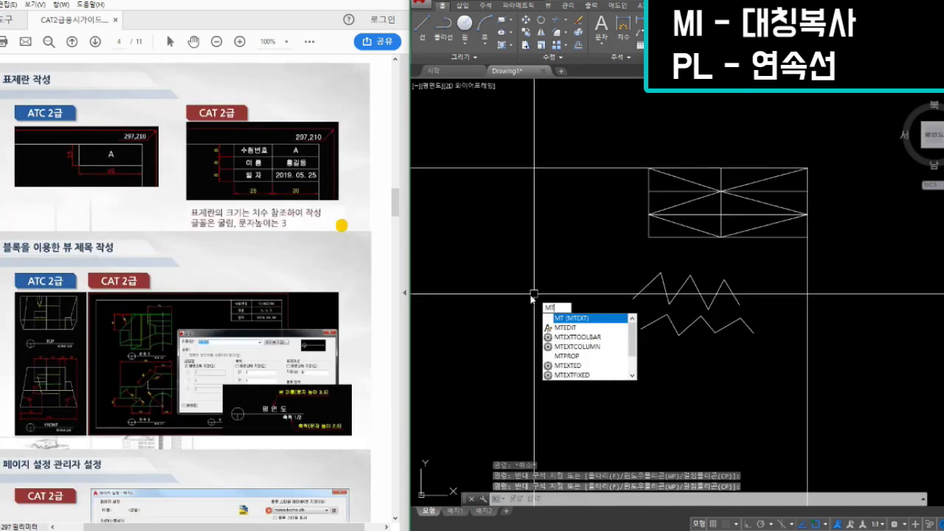
{"action": "key", "text": "space"}
{"action": "left_click", "coordinate": [525, 254]}
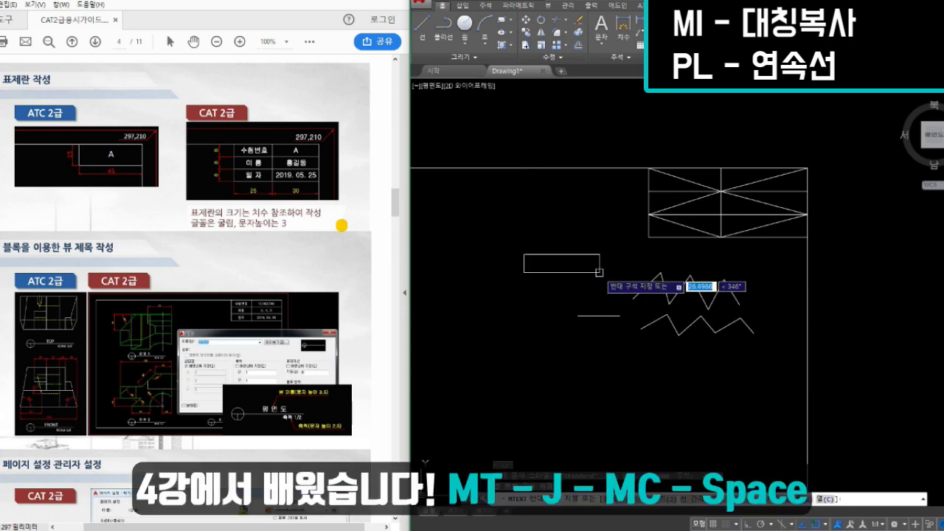
{"action": "type", "text": "j"}
{"action": "key", "text": "space"}
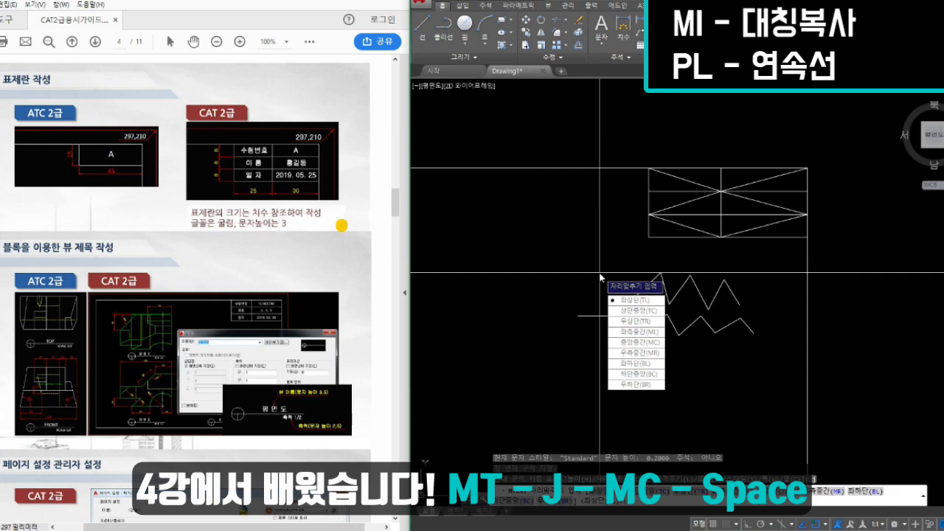
{"action": "key", "text": "space"}
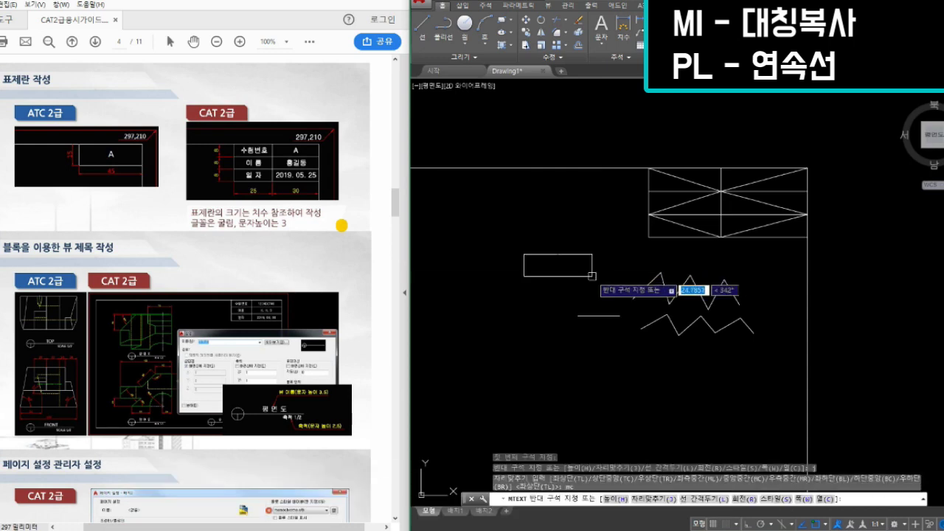
{"action": "left_click", "coordinate": [617, 288]}
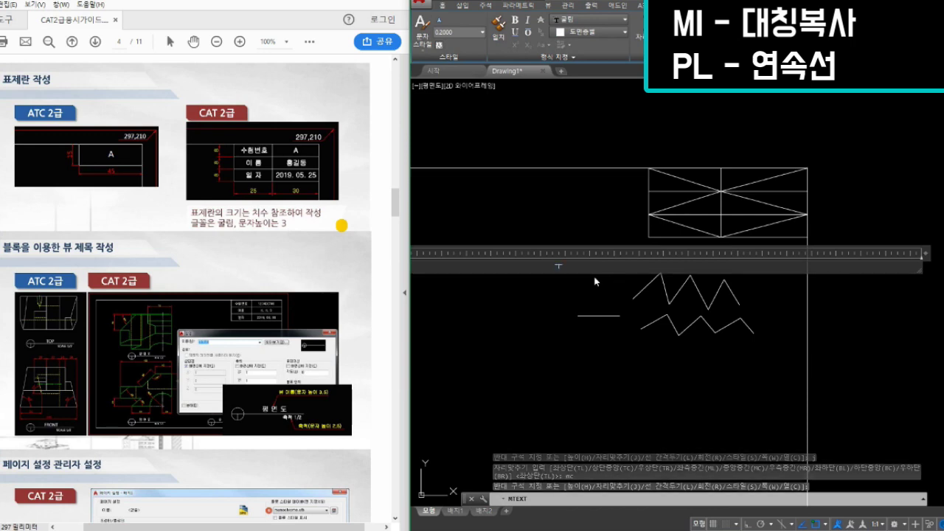
{"action": "type", "text": "수험번호"}
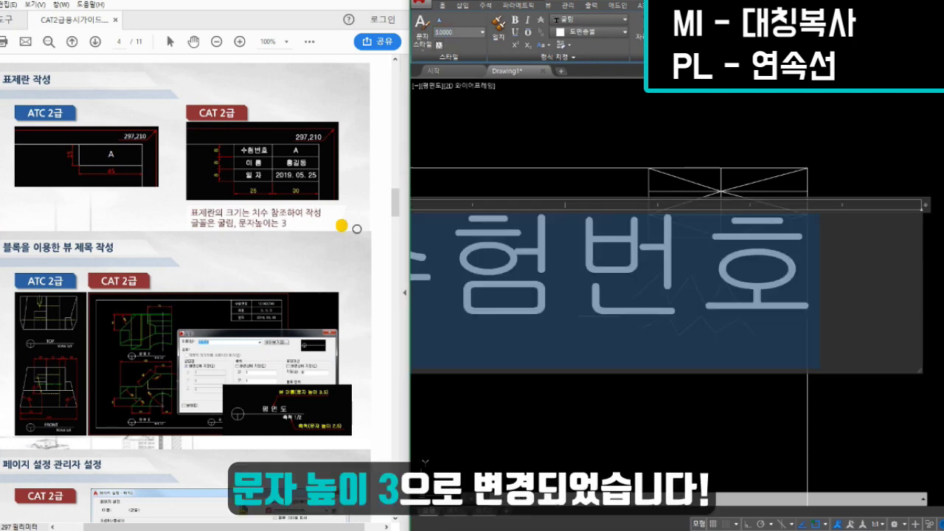
{"action": "left_click", "coordinate": [517, 413]}
{"action": "double_click", "coordinate": [580, 359]}
{"action": "scroll", "coordinate": [570, 276], "scroll_direction": "up", "scroll_amount": 4}
{"action": "left_click", "coordinate": [539, 275]}
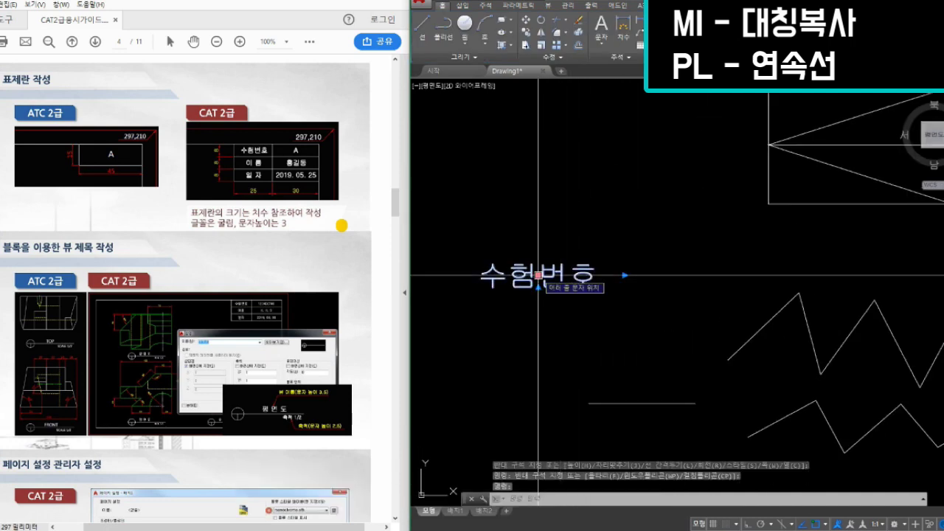
{"action": "key", "text": "Escape"}
{"action": "left_click", "coordinate": [588, 302]}
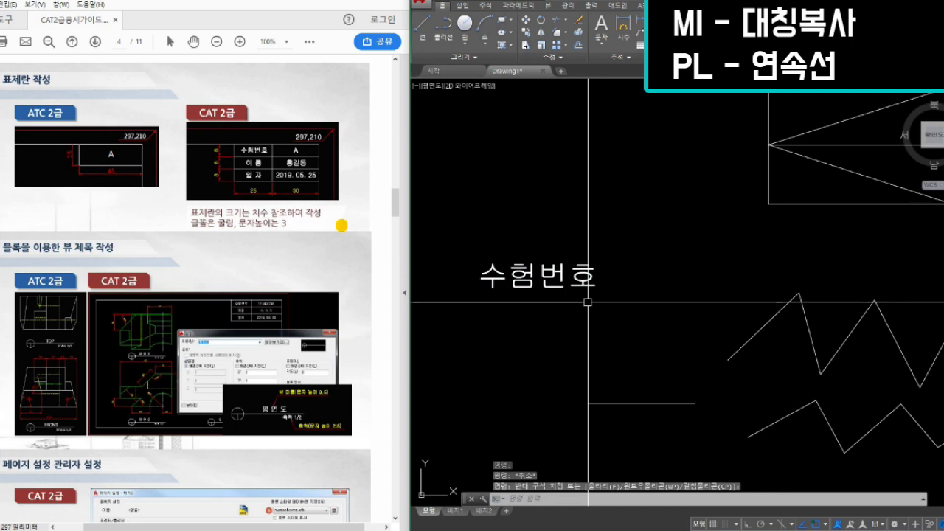
{"action": "type", "text": "m"}
{"action": "key", "text": "space"}
{"action": "left_click", "coordinate": [581, 278]}
{"action": "key", "text": "Escape"}
- Move the "수험번호" text by its position grip to the diagonal's midpoint in the title block's top-left cell
{"action": "left_click", "coordinate": [559, 275]}
{"action": "left_click", "coordinate": [538, 276]}
{"action": "middle_click_drag", "start_coordinate": [669, 209], "coordinate": [587, 295]}
{"action": "scroll", "coordinate": [711, 229], "scroll_direction": "down", "scroll_amount": 3}
{"action": "mouse_move", "coordinate": [739, 196]}
{"action": "middle_mouse_down"}
{"action": "mouse_move", "coordinate": [682, 223]}
{"action": "mouse_move", "coordinate": [658, 207]}
{"action": "middle_mouse_up"}
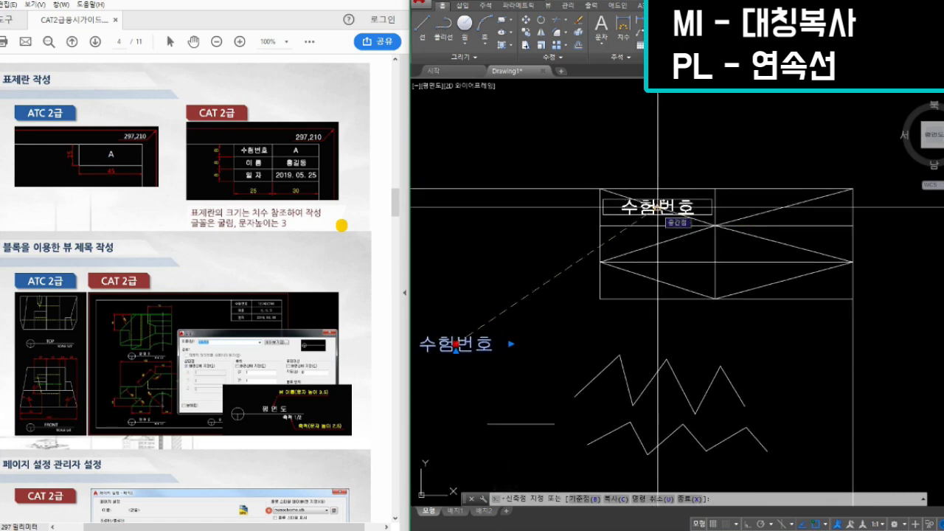
{"action": "left_click", "coordinate": [658, 208]}
{"action": "left_click", "coordinate": [653, 140]}
{"action": "key", "text": "Escape"}
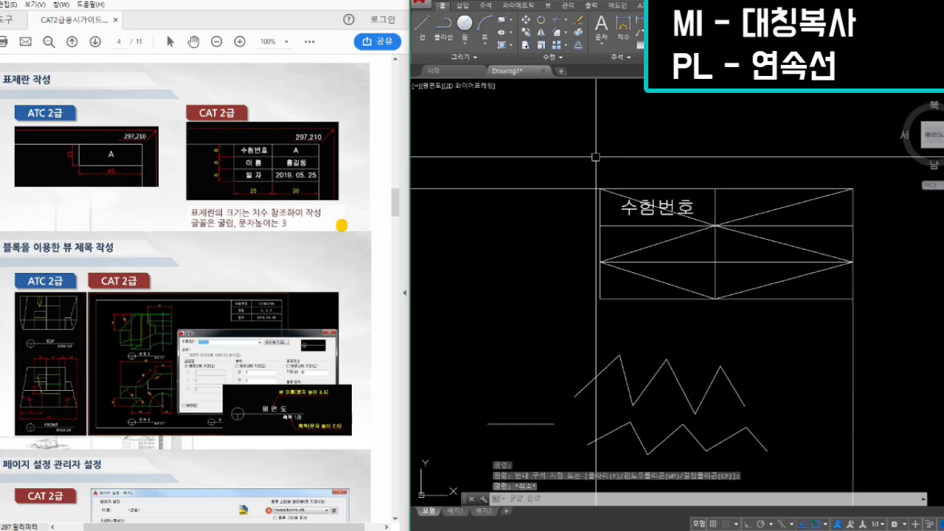
- Copy the "수험번호" text from its diagonal's midpoint to the diagonal midpoints of the other five title block cells
{"action": "middle_click_drag", "start_coordinate": [648, 208], "coordinate": [619, 192]}
{"action": "left_click", "coordinate": [663, 151]}
{"action": "double_click", "coordinate": [656, 132]}
{"action": "double_click", "coordinate": [653, 127]}
{"action": "type", "text": "o"}
{"action": "key", "text": "Return"}
{"action": "left_click", "coordinate": [653, 188]}
{"action": "key", "text": "Return"}
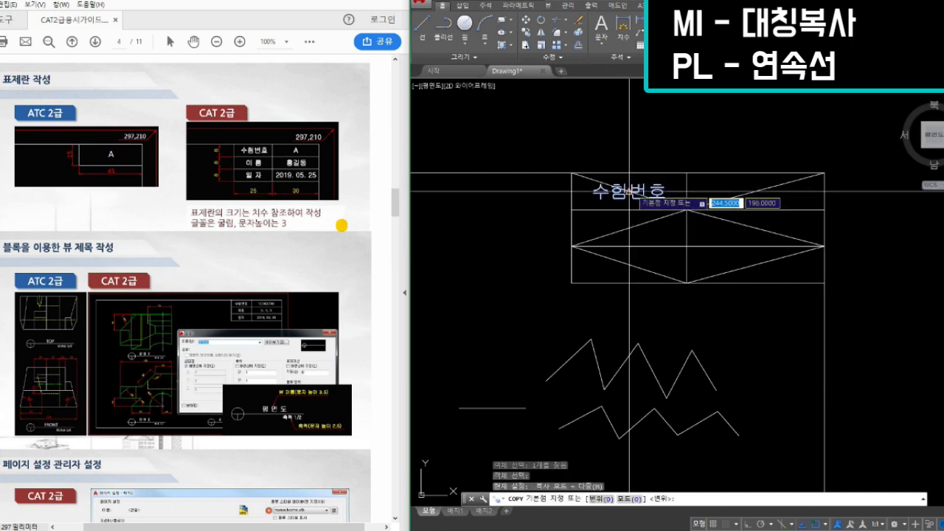
{"action": "left_click", "coordinate": [628, 192]}
{"action": "left_click", "coordinate": [628, 228]}
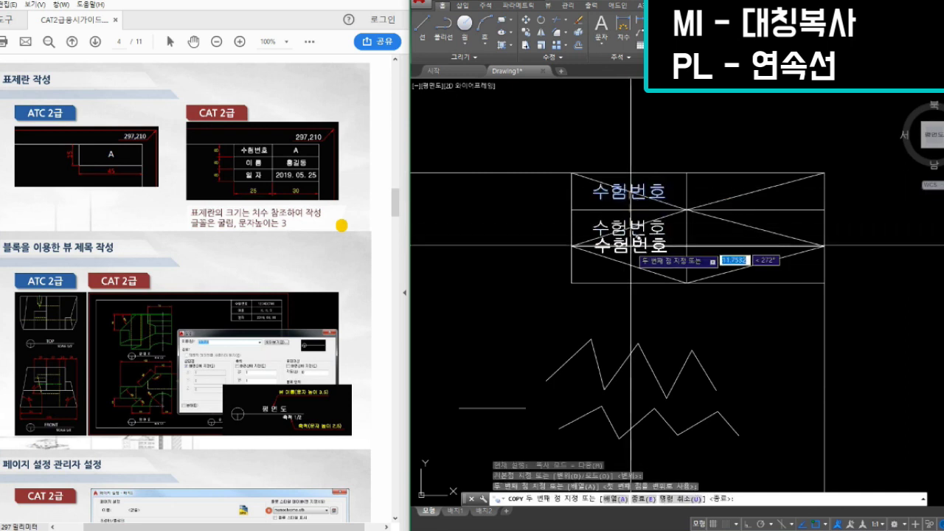
{"action": "left_click", "coordinate": [628, 264]}
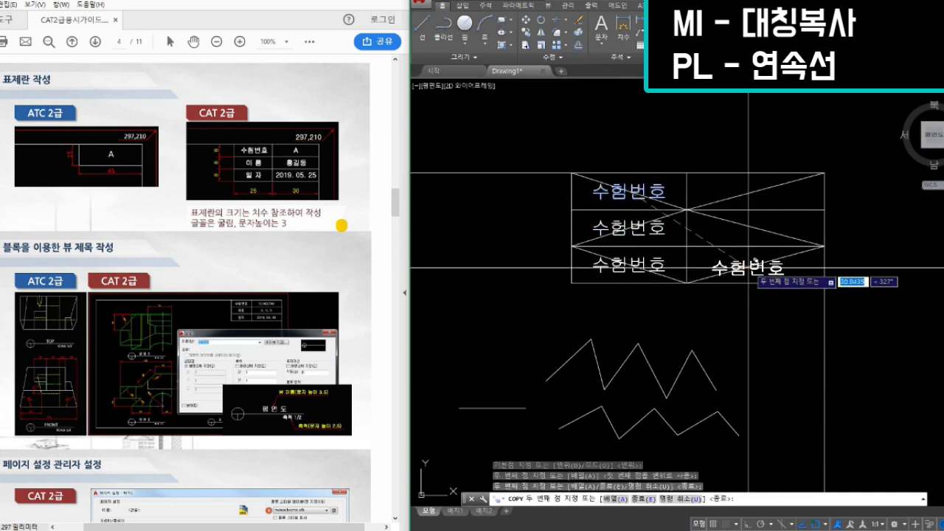
{"action": "left_click", "coordinate": [755, 264]}
{"action": "left_click", "coordinate": [755, 228]}
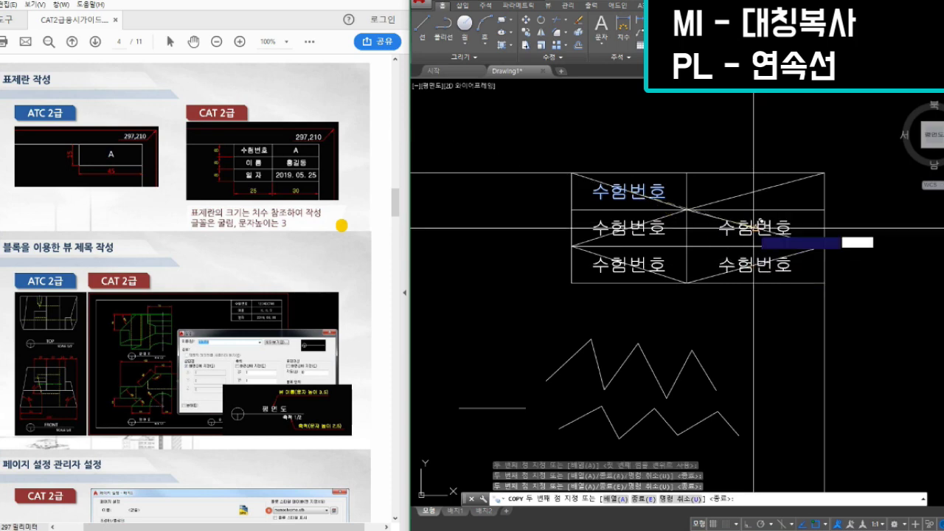
{"action": "left_click", "coordinate": [755, 191]}
{"action": "key", "text": "Escape"}
- Edit the text in the middle row's left title block cell to read "이 름"
{"action": "left_click", "coordinate": [784, 257]}
{"action": "type", "text": "E"}
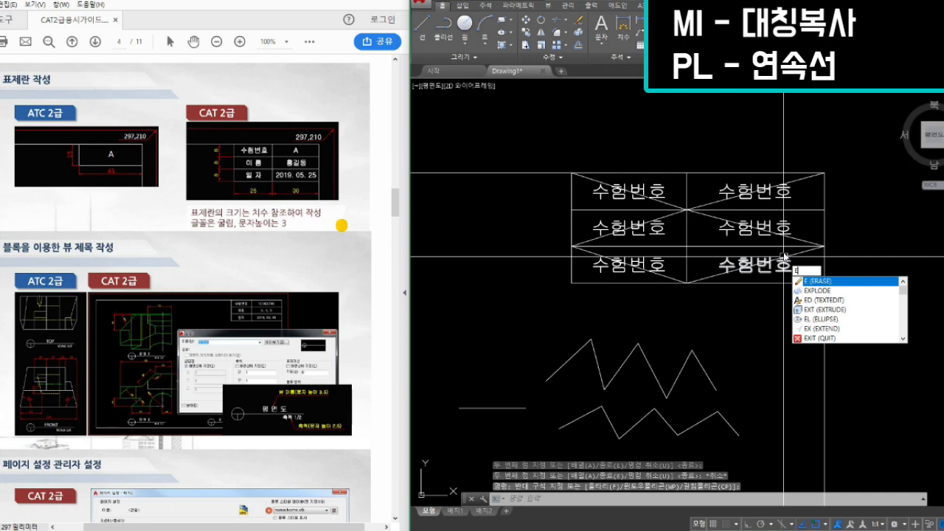
{"action": "type", "text": "D"}
{"action": "key", "text": "Return"}
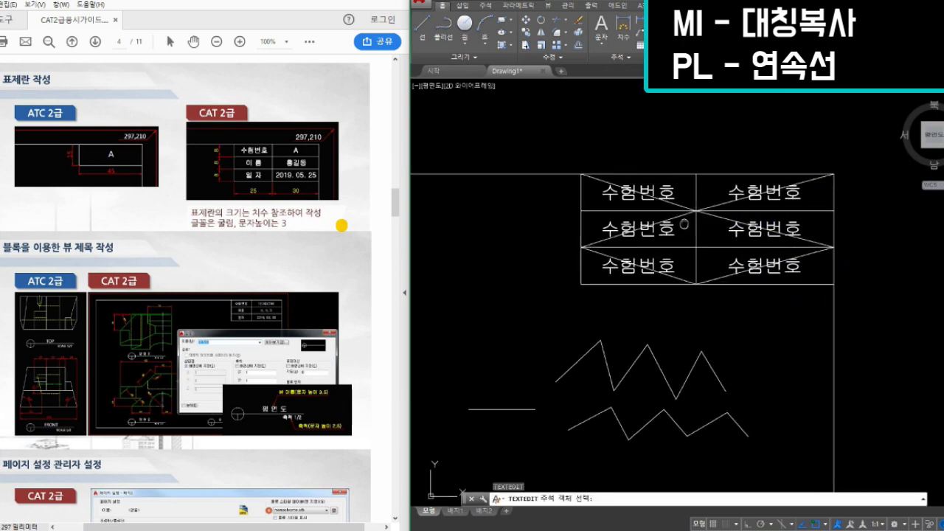
{"action": "middle_click_drag", "start_coordinate": [684, 224], "coordinate": [699, 229]}
{"action": "left_click", "coordinate": [642, 232]}
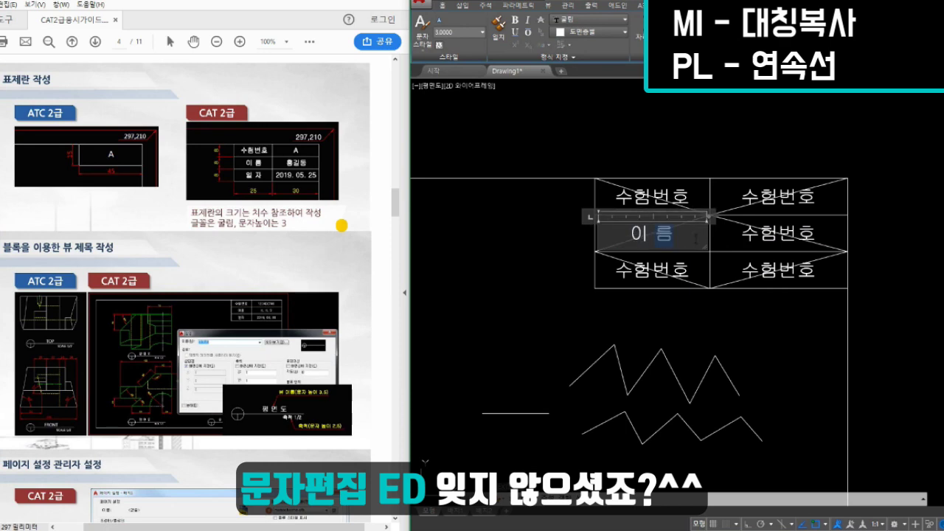
{"action": "left_click", "coordinate": [671, 263]}
- Edit the text in the bottom row's left title block cell to read "일 자"
{"action": "type", "text": "ㄷㅇ"}
{"action": "key", "text": "Return"}
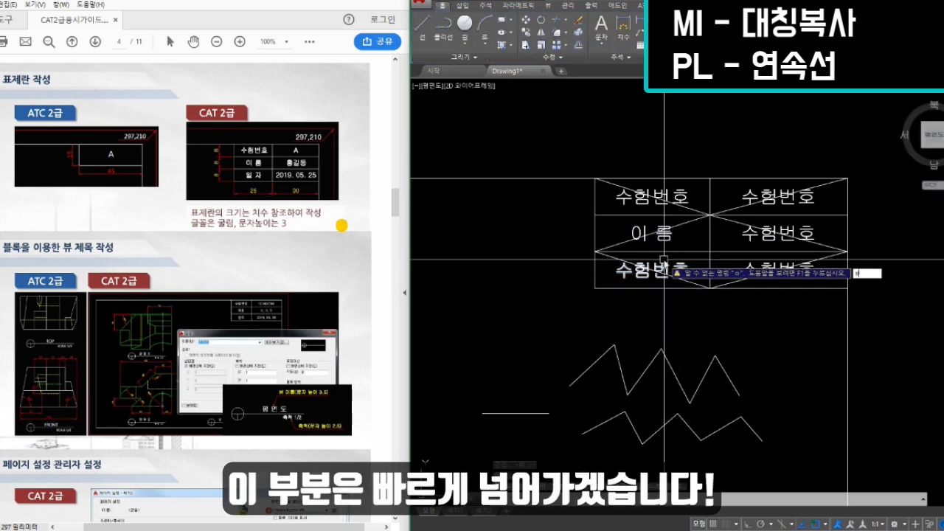
{"action": "double_click", "coordinate": [671, 265]}
{"action": "type", "text": "d"}
{"action": "key", "text": "BackSpace"}
{"action": "type", "text": "일 자"}
{"action": "left_click", "coordinate": [791, 266]}
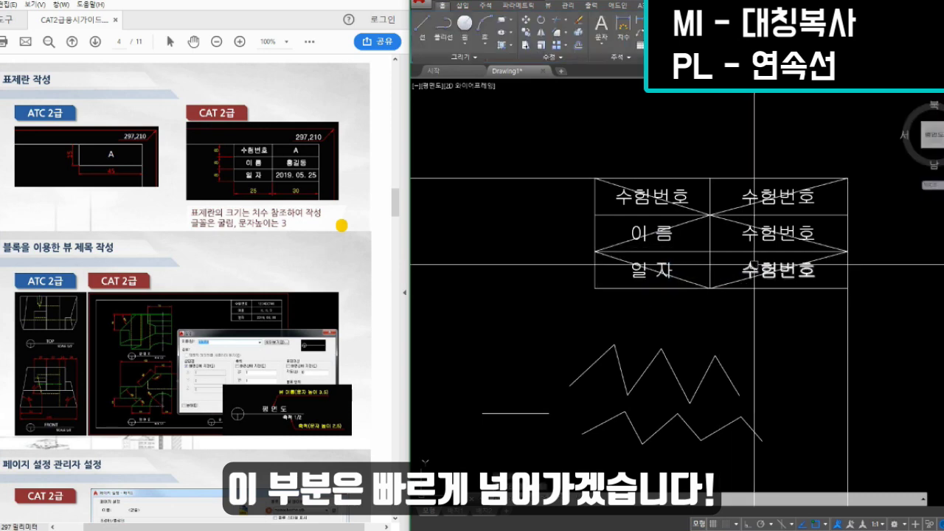
- Edit the bottom row's right title block cell to "2019. 05. 25" and widen its text frame to fit
{"action": "double_click", "coordinate": [753, 268]}
{"action": "left_click_drag", "start_coordinate": [817, 270], "coordinate": [760, 271]}
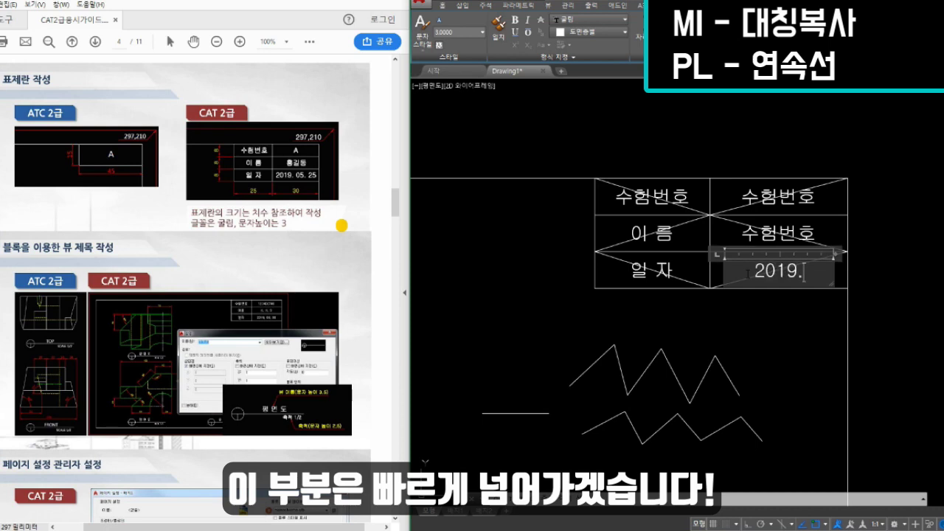
{"action": "type", "text": "2019. 05. 25"}
{"action": "left_click_drag", "start_coordinate": [837, 243], "coordinate": [873, 245]}
{"action": "left_click", "coordinate": [874, 273]}
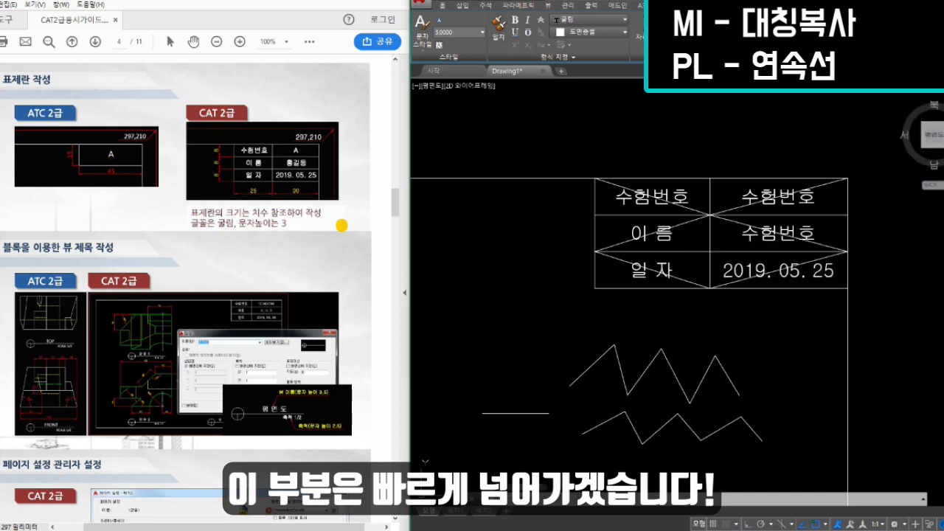
- Replace the text in the middle row's right title block cell with the examinee's full name
{"action": "type", "text": "ed"}
{"action": "key", "text": "space"}
{"action": "left_click", "coordinate": [810, 236]}
{"action": "left_click_drag", "start_coordinate": [817, 237], "coordinate": [741, 238]}
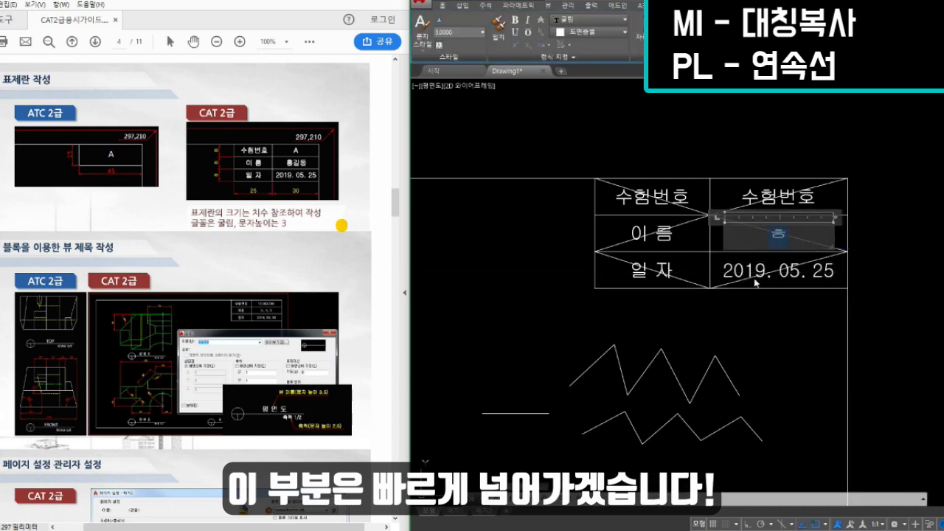
- Edit the text in the top row's right title block cell to read "A"
{"action": "left_click", "coordinate": [771, 201]}
{"action": "left_click", "coordinate": [767, 199]}
{"action": "left_click_drag", "start_coordinate": [742, 199], "coordinate": [812, 199]}
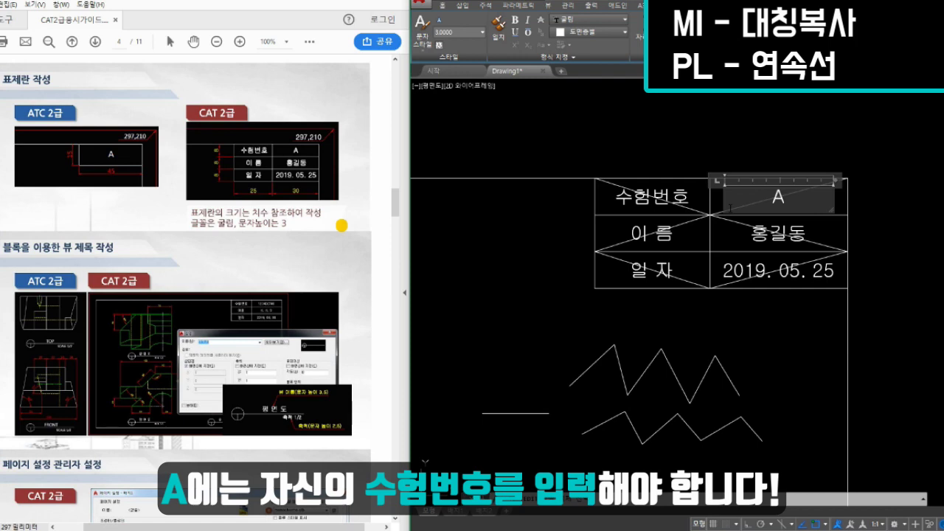
{"action": "left_click", "coordinate": [885, 246]}
{"action": "key", "text": "Escape"}
{"action": "left_click", "coordinate": [885, 246]}
{"action": "left_click", "coordinate": [857, 247]}
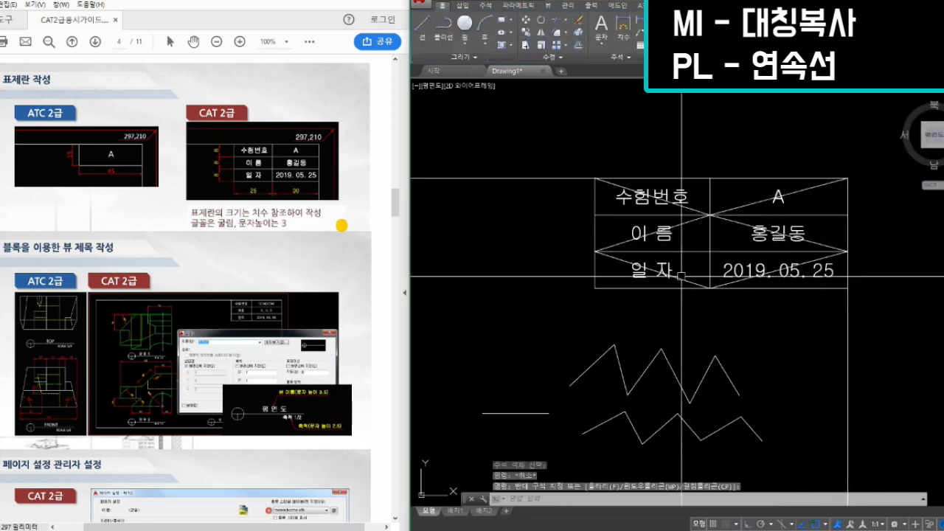
- Erase the title block's diagonal polylines, plus the zigzag polylines and short horizontal line below the block
{"action": "left_click", "coordinate": [809, 194]}
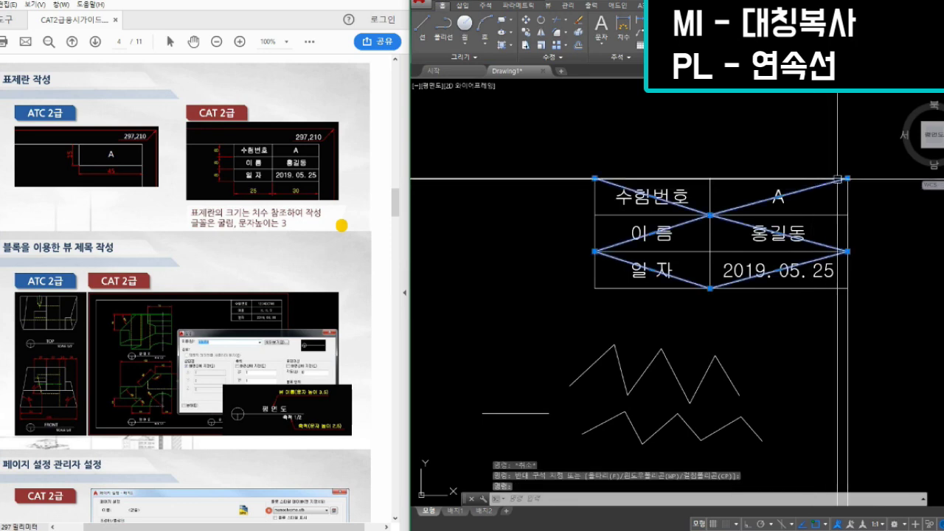
{"action": "key", "text": "Delete"}
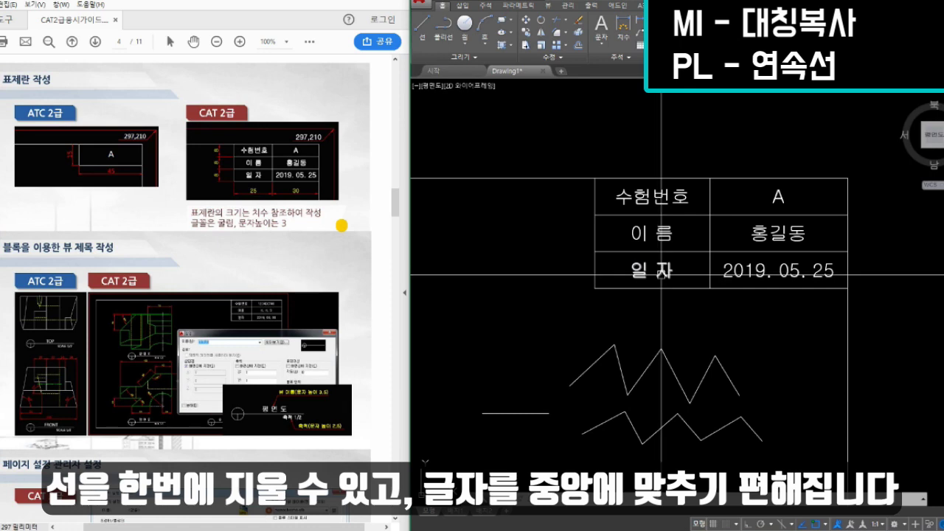
{"action": "middle_click_drag", "start_coordinate": [729, 314], "coordinate": [757, 312]}
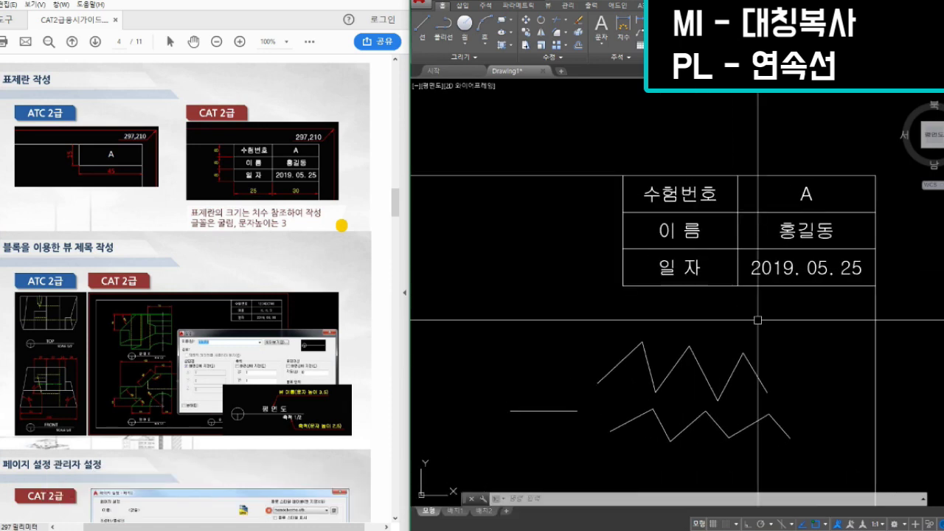
{"action": "left_click", "coordinate": [771, 368]}
{"action": "left_click", "coordinate": [739, 329]}
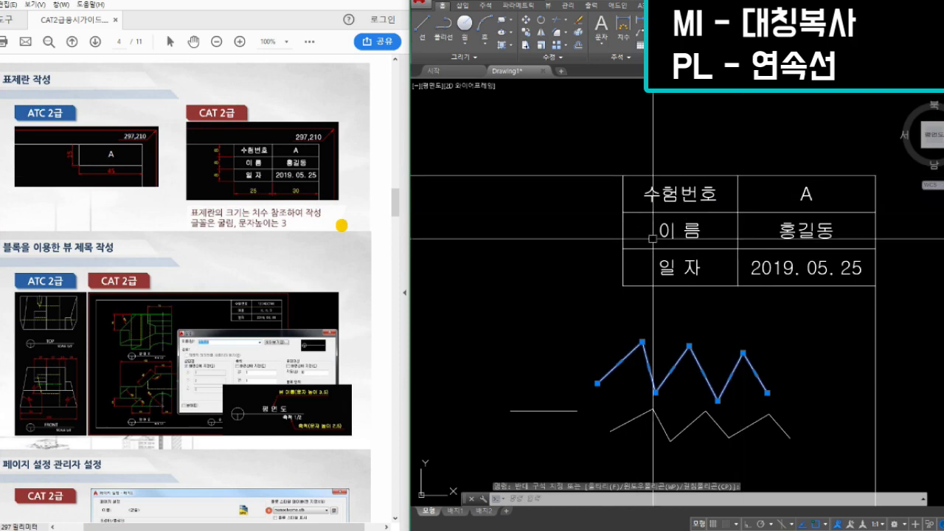
{"action": "left_click", "coordinate": [797, 391]}
{"action": "left_click", "coordinate": [799, 402]}
{"action": "key", "text": "Escape"}
{"action": "left_click", "coordinate": [811, 462]}
{"action": "left_click", "coordinate": [551, 328]}
{"action": "type", "text": "e"}
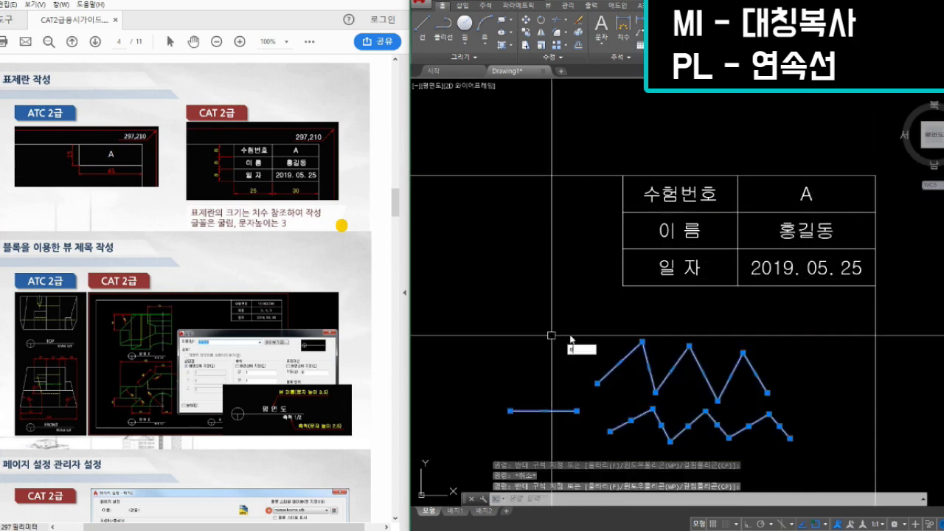
{"action": "key", "text": "Return"}
- Look up the section on creating view titles with a block in the PDF exam guide
{"action": "mouse_move", "coordinate": [675, 304]}
{"action": "middle_mouse_down"}
{"action": "mouse_move", "coordinate": [628, 329]}
{"action": "mouse_move", "coordinate": [613, 322]}
{"action": "mouse_move", "coordinate": [622, 315]}
{"action": "mouse_move", "coordinate": [637, 337]}
{"action": "middle_mouse_up"}
{"action": "scroll", "coordinate": [555, 368], "scroll_direction": "down", "scroll_amount": 1}
{"action": "scroll", "coordinate": [622, 318], "scroll_direction": "up", "scroll_amount": 1}
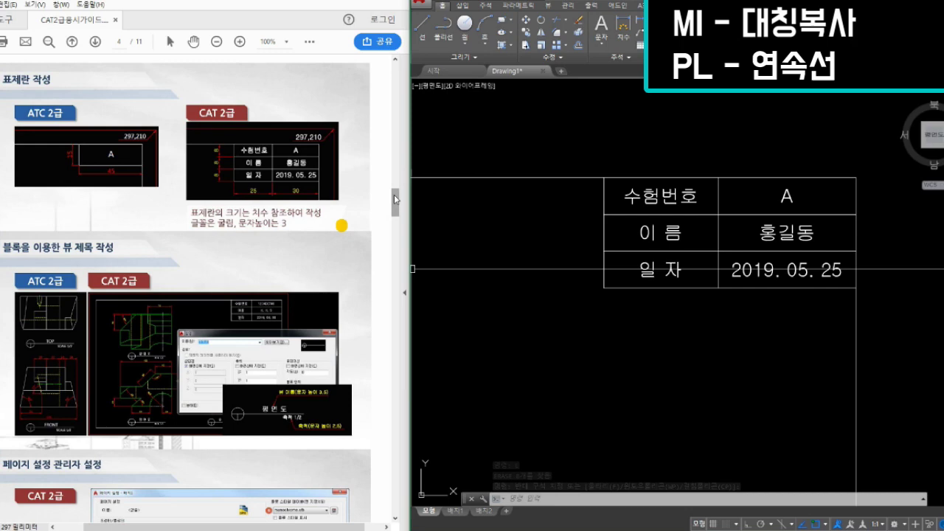
{"action": "scroll", "coordinate": [394, 196], "scroll_direction": "down", "scroll_amount": 3}
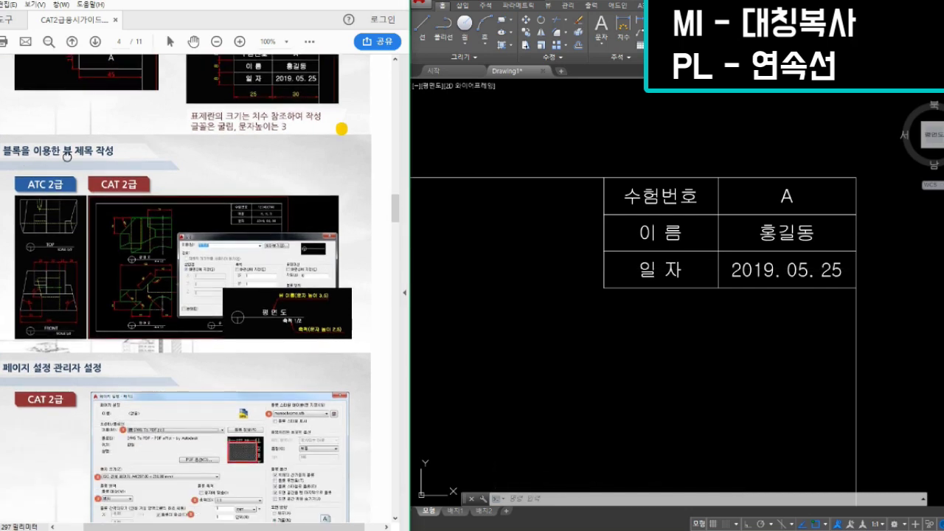
{"action": "left_click", "coordinate": [512, 336]}
{"action": "left_click", "coordinate": [519, 342]}
{"action": "left_click", "coordinate": [522, 350]}
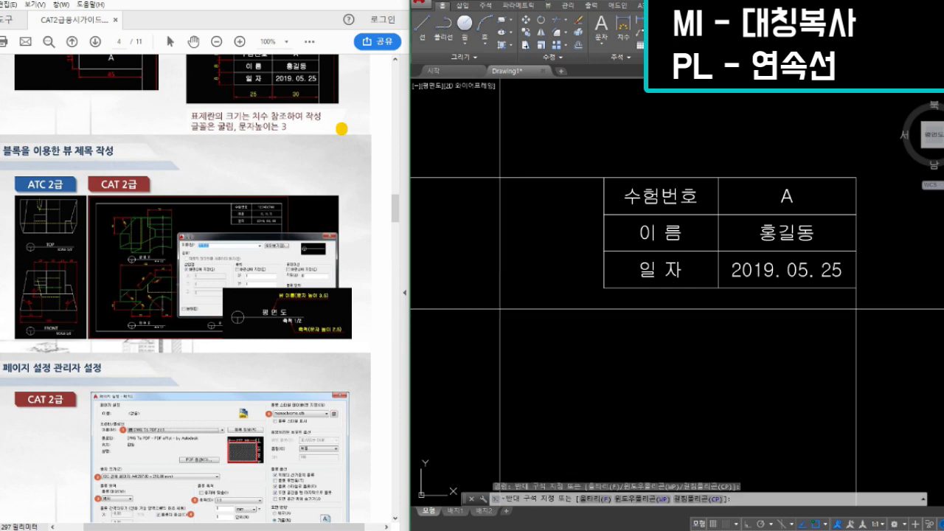
{"action": "scroll", "coordinate": [579, 331], "scroll_direction": "down", "scroll_amount": 2}
{"action": "left_click", "coordinate": [594, 321]}
{"action": "middle_click_drag", "start_coordinate": [562, 385], "coordinate": [613, 320]}
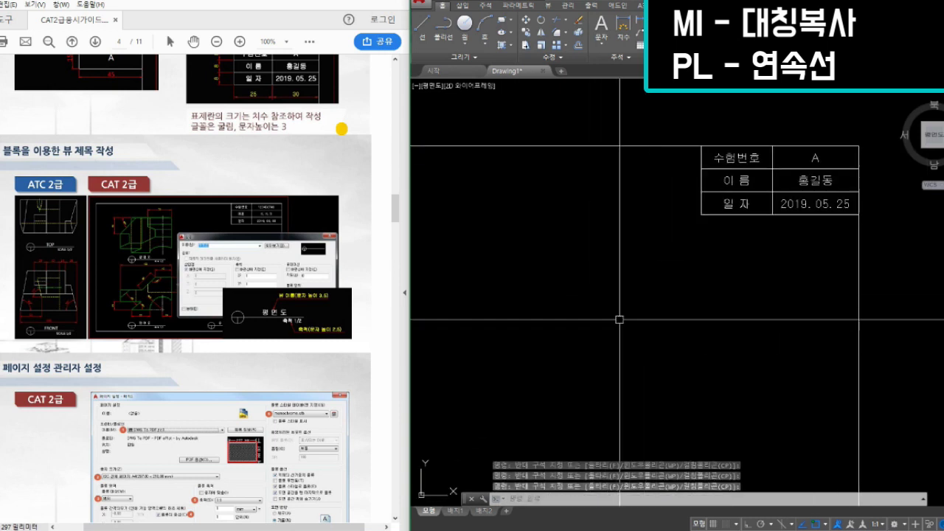
{"action": "middle_click_drag", "start_coordinate": [663, 324], "coordinate": [657, 329]}
{"action": "left_click", "coordinate": [691, 340]}
{"action": "left_click", "coordinate": [674, 325]}
{"action": "middle_click_drag", "start_coordinate": [650, 295], "coordinate": [641, 300]}
{"action": "left_click", "coordinate": [665, 338]}
{"action": "left_click", "coordinate": [655, 328]}
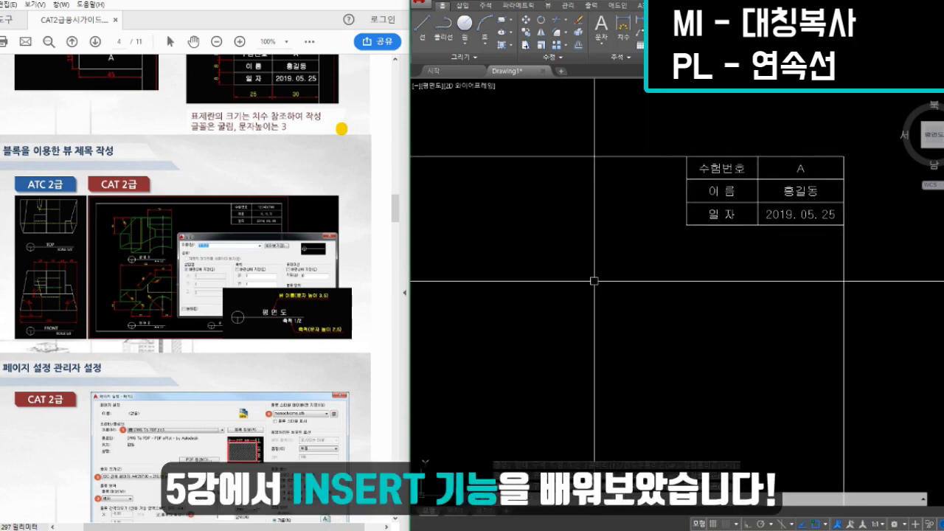
- Insert the block 190417_block exploded at scale 1 in the empty area below and left of the title block
{"action": "key", "text": "Return"}
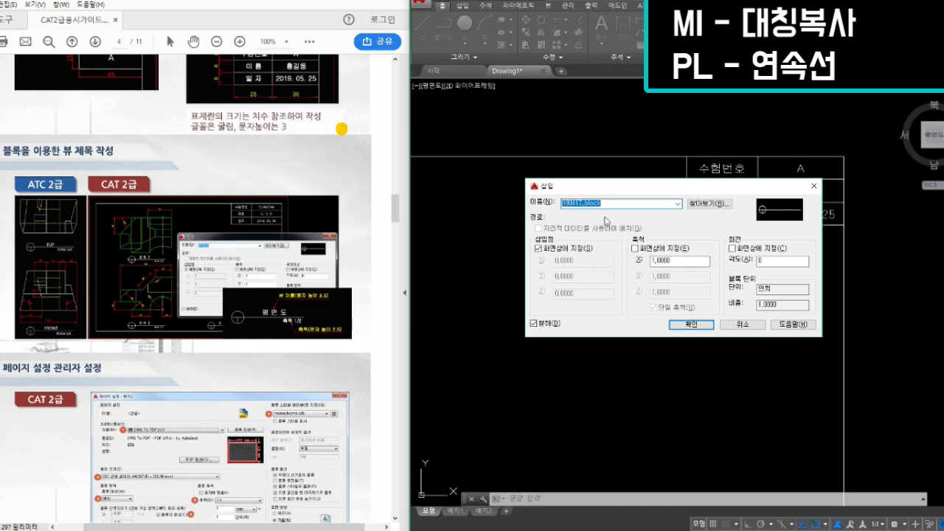
{"action": "key", "text": "Return"}
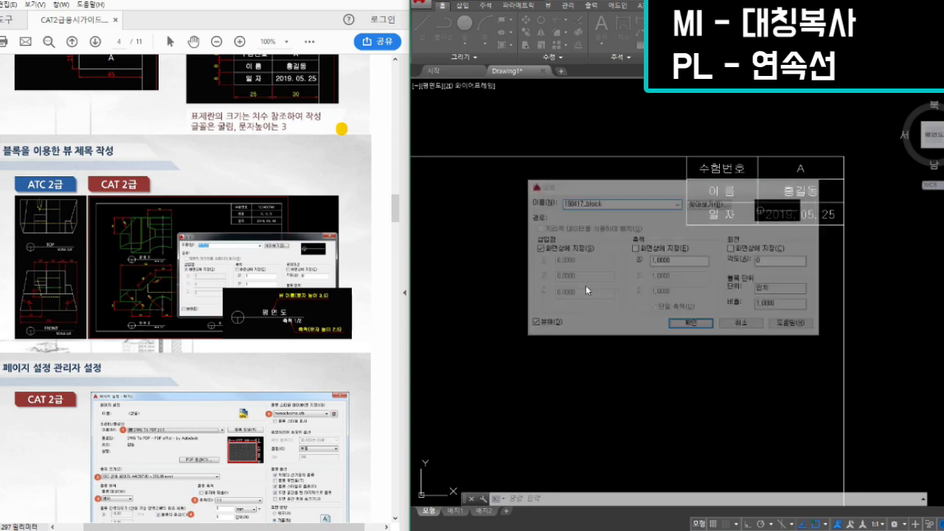
{"action": "left_click", "coordinate": [557, 306]}
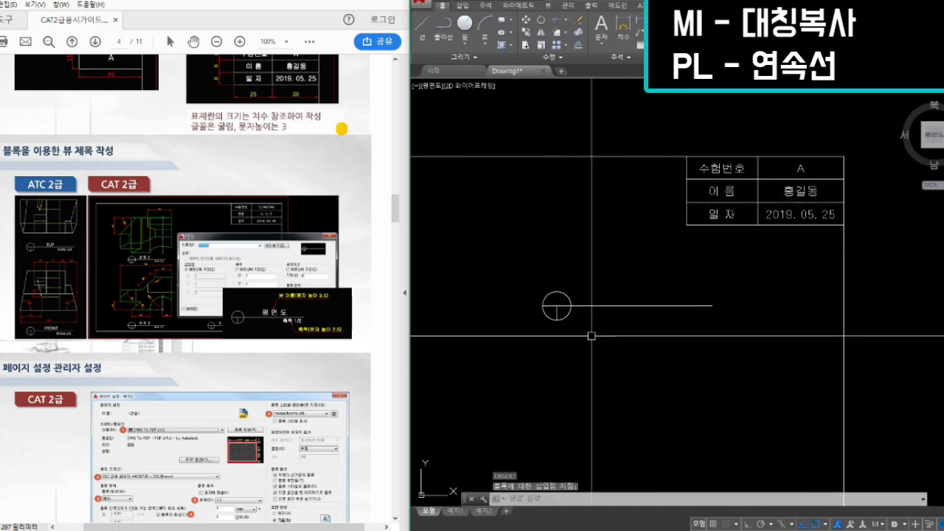
{"action": "left_click", "coordinate": [639, 381]}
{"action": "key", "text": "Escape"}
{"action": "left_click", "coordinate": [655, 322]}
{"action": "left_click", "coordinate": [631, 368]}
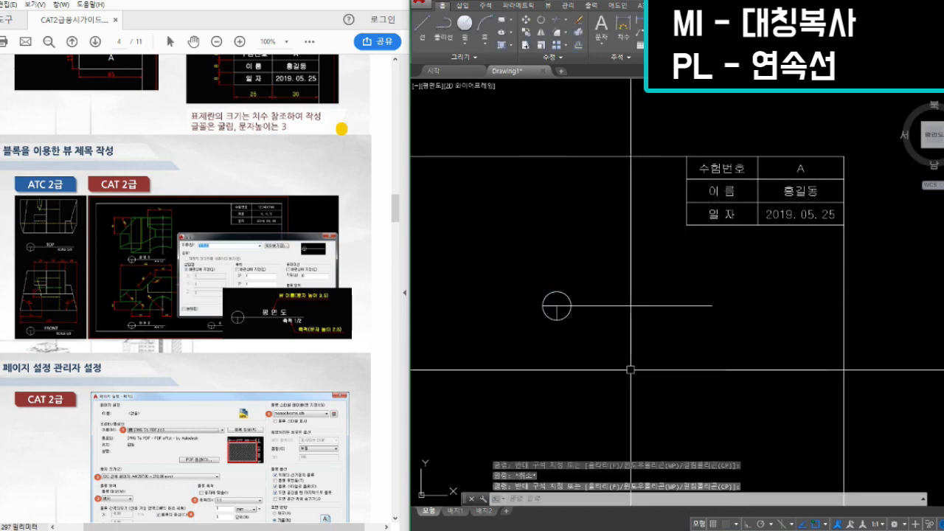
{"action": "scroll", "coordinate": [624, 341], "scroll_direction": "up", "scroll_amount": 2}
{"action": "middle_click_drag", "start_coordinate": [670, 345], "coordinate": [682, 365]}
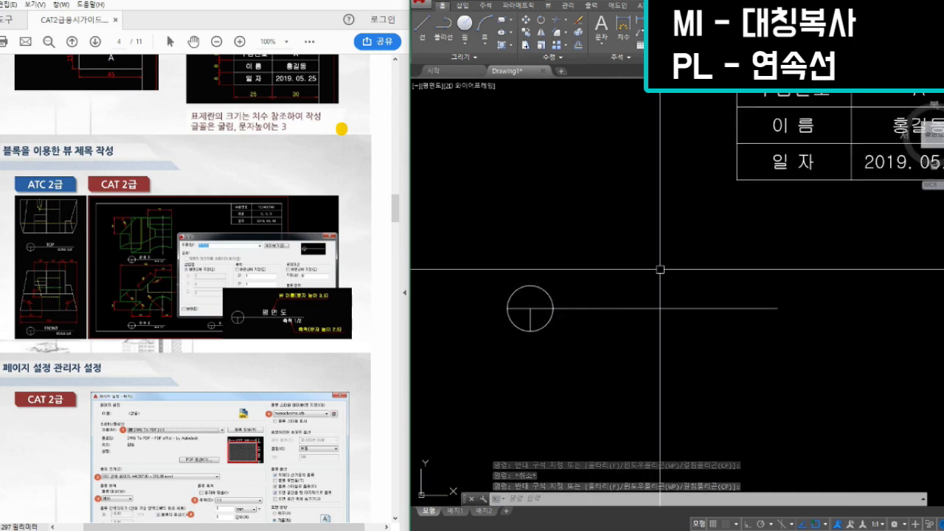
{"action": "scroll", "coordinate": [753, 336], "scroll_direction": "down", "scroll_amount": 2}
{"action": "middle_click_drag", "start_coordinate": [742, 341], "coordinate": [708, 310]}
{"action": "scroll", "coordinate": [698, 320], "scroll_direction": "up", "scroll_amount": 2}
{"action": "middle_click_drag", "start_coordinate": [641, 321], "coordinate": [666, 346]}
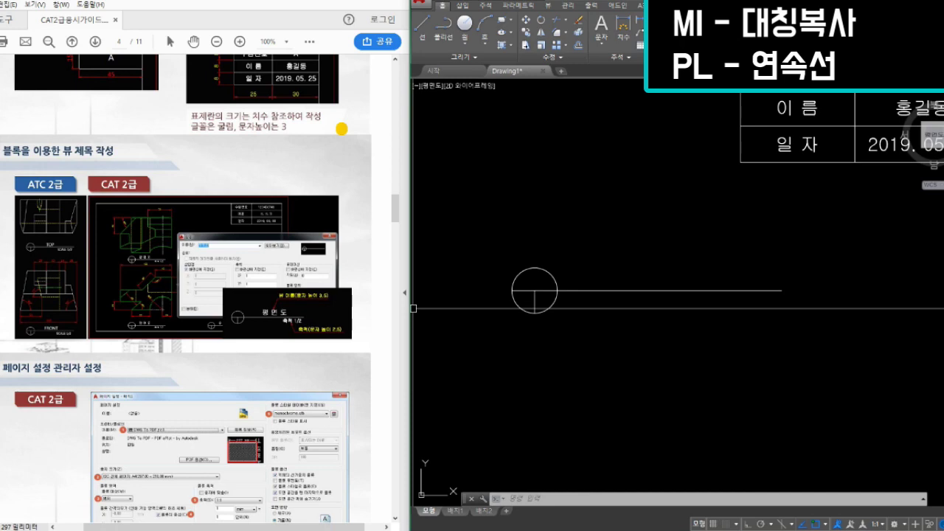
{"action": "scroll", "coordinate": [627, 324], "scroll_direction": "down", "scroll_amount": 1}
{"action": "mouse_move", "coordinate": [604, 329]}
{"action": "middle_mouse_down"}
{"action": "mouse_move", "coordinate": [629, 336]}
{"action": "mouse_move", "coordinate": [641, 333]}
{"action": "mouse_move", "coordinate": [636, 323]}
{"action": "middle_mouse_up"}
{"action": "double_click", "coordinate": [659, 359]}
{"action": "double_click", "coordinate": [650, 357]}
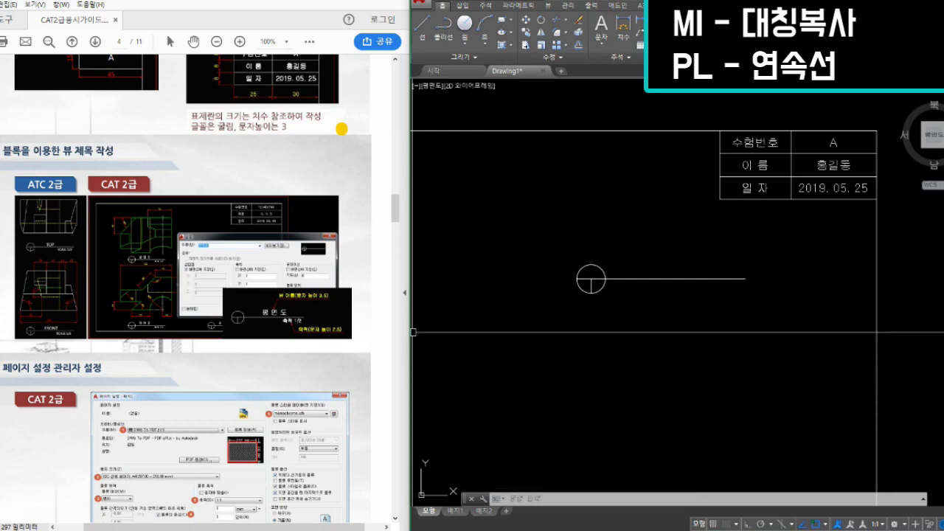
- Create multiline text "평 면 도" with text height 3 below the inserted view title symbol
{"action": "left_click", "coordinate": [628, 340]}
{"action": "middle_click_drag", "start_coordinate": [628, 340], "coordinate": [630, 328]}
{"action": "key", "text": "Return"}
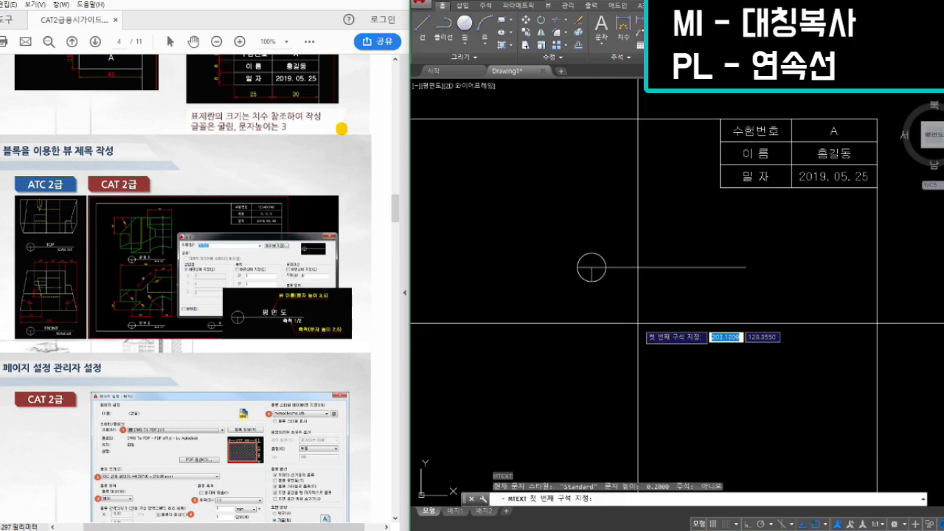
{"action": "left_click", "coordinate": [592, 317]}
{"action": "left_click", "coordinate": [673, 331]}
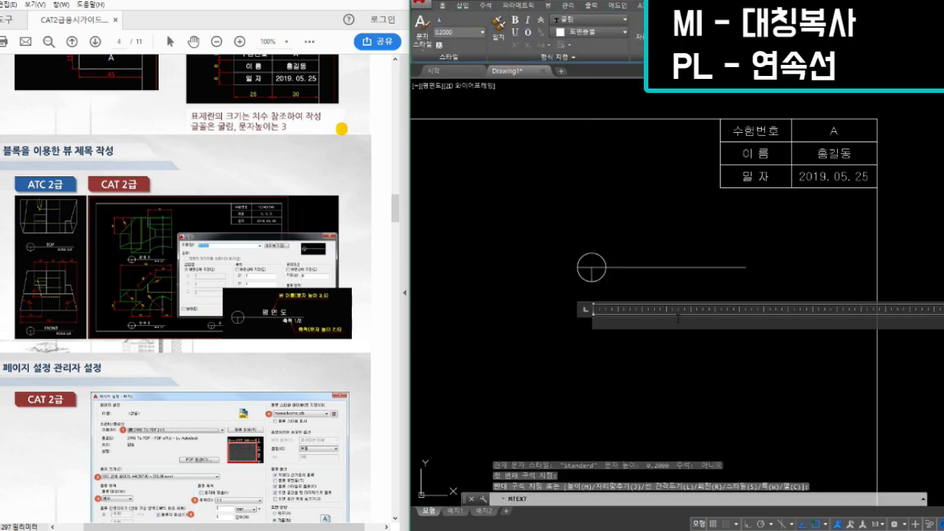
{"action": "type", "text": "평"}
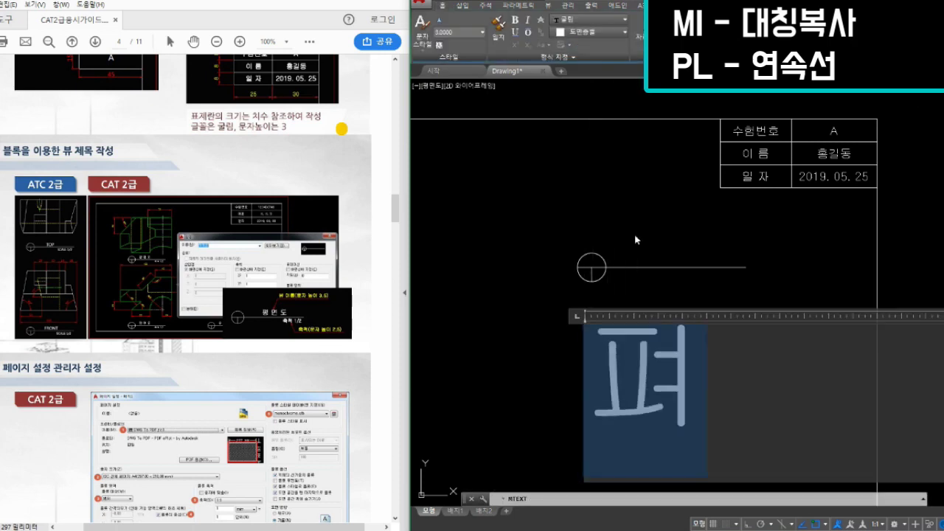
{"action": "type", "text": " 면 도"}
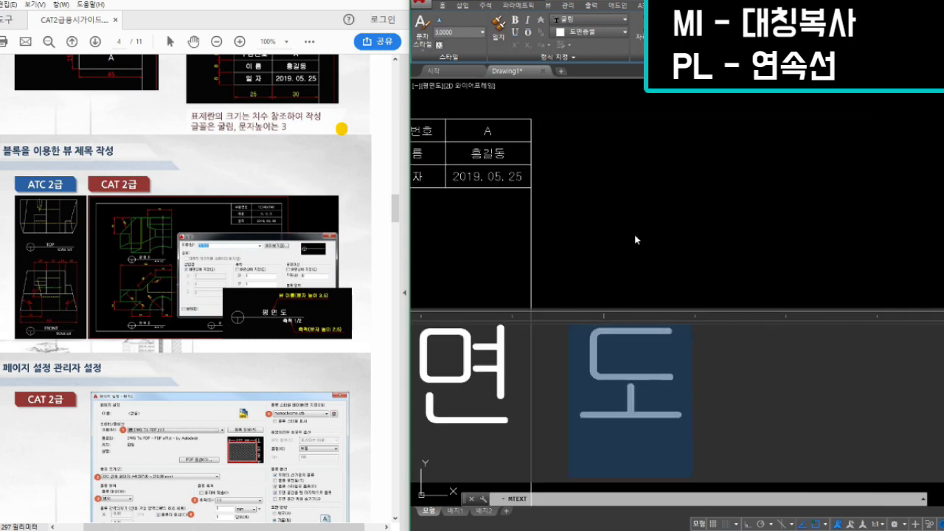
{"action": "left_click", "coordinate": [590, 274]}
{"action": "scroll", "coordinate": [590, 273], "scroll_direction": "down", "scroll_amount": 2}
{"action": "middle_click_drag", "start_coordinate": [590, 274], "coordinate": [757, 268]}
{"action": "scroll", "coordinate": [553, 302], "scroll_direction": "up", "scroll_amount": 2}
{"action": "left_click", "coordinate": [626, 345]}
{"action": "left_click", "coordinate": [559, 293]}
{"action": "key", "text": "Escape"}
{"action": "left_click", "coordinate": [607, 345]}
{"action": "left_click", "coordinate": [605, 348]}
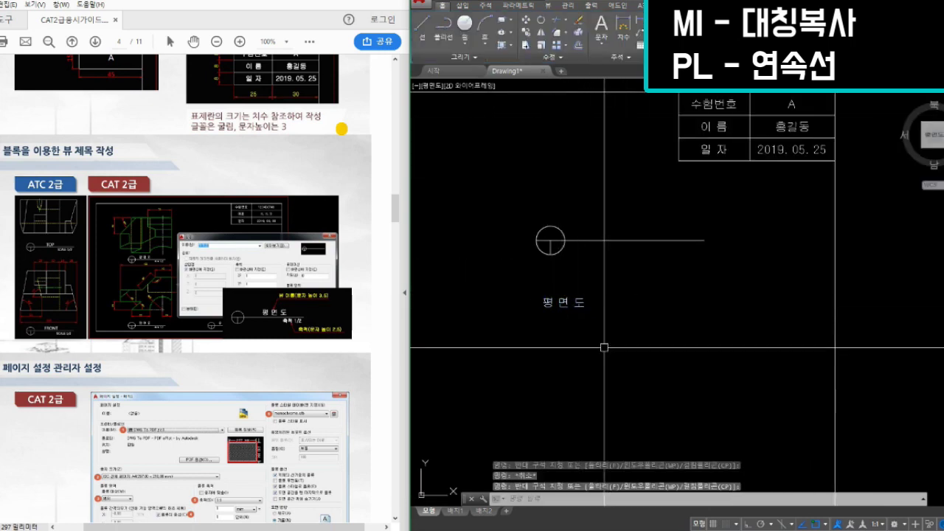
{"action": "left_click", "coordinate": [619, 323]}
{"action": "left_click", "coordinate": [605, 334]}
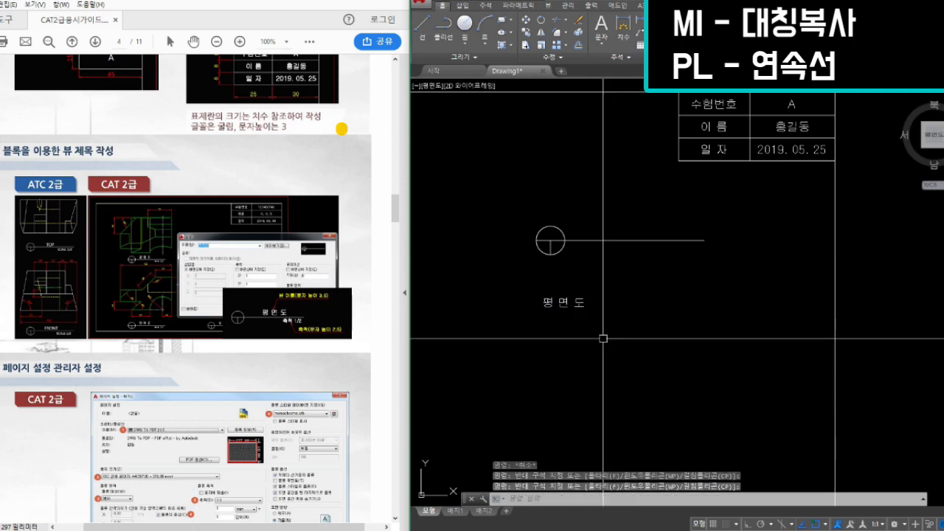
{"action": "middle_click_drag", "start_coordinate": [593, 347], "coordinate": [600, 327]}
{"action": "left_click", "coordinate": [587, 334]}
{"action": "left_click", "coordinate": [565, 344]}
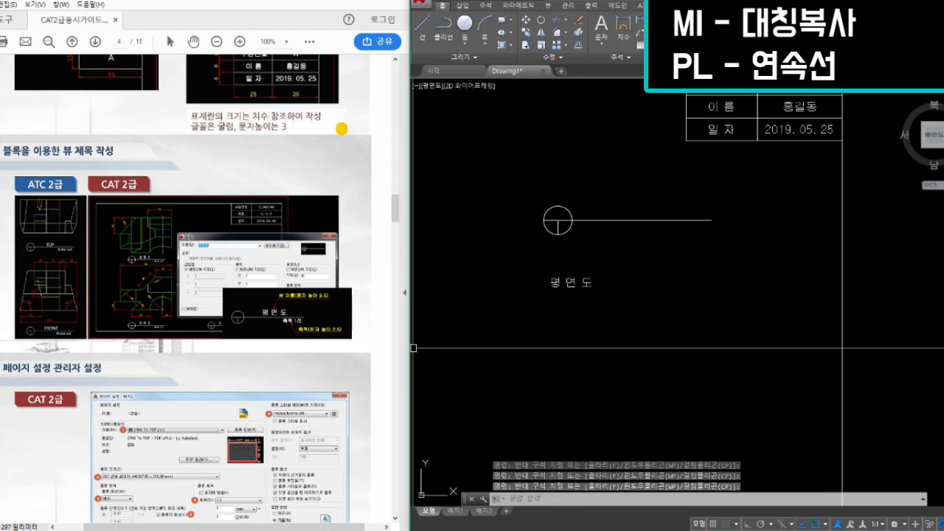
{"action": "middle_click_drag", "start_coordinate": [589, 365], "coordinate": [616, 350]}
{"action": "left_click", "coordinate": [636, 356]}
{"action": "left_click", "coordinate": [619, 345]}
{"action": "left_click", "coordinate": [659, 366]}
{"action": "left_click", "coordinate": [637, 352]}
{"action": "left_click", "coordinate": [628, 345]}
{"action": "left_click", "coordinate": [624, 337]}
- Create multiline text "축척 1/2" with text height 2.5 below the "평 면 도" text
{"action": "type", "text": "mt"}
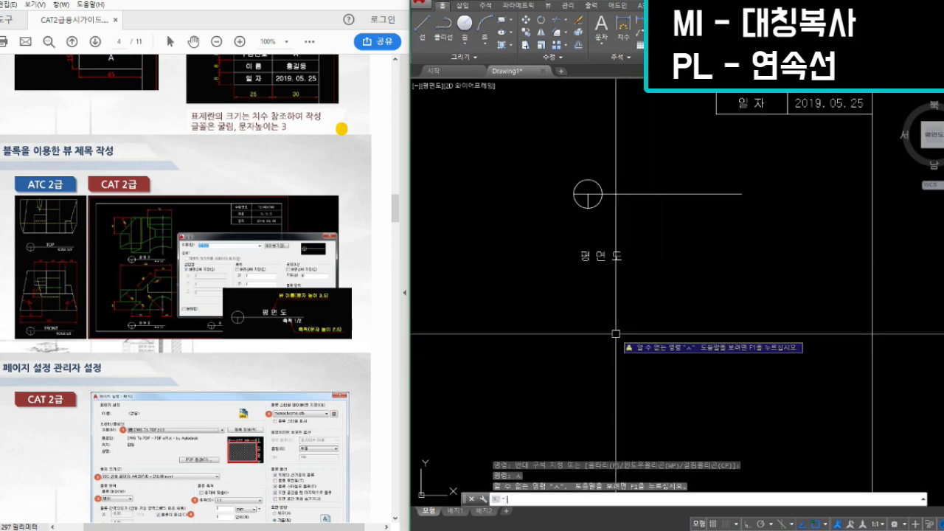
{"action": "key", "text": "Return"}
{"action": "left_click", "coordinate": [581, 306]}
{"action": "left_click", "coordinate": [652, 341]}
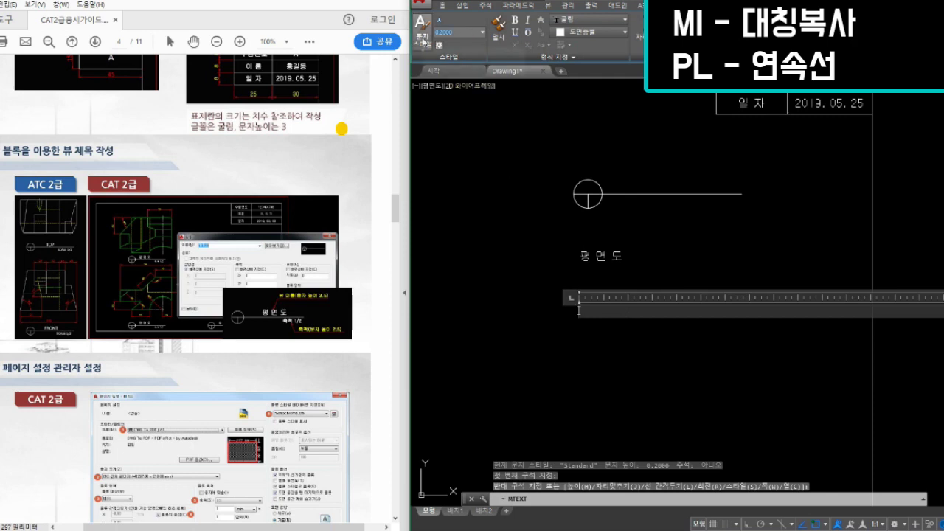
{"action": "type", "text": "2.5"}
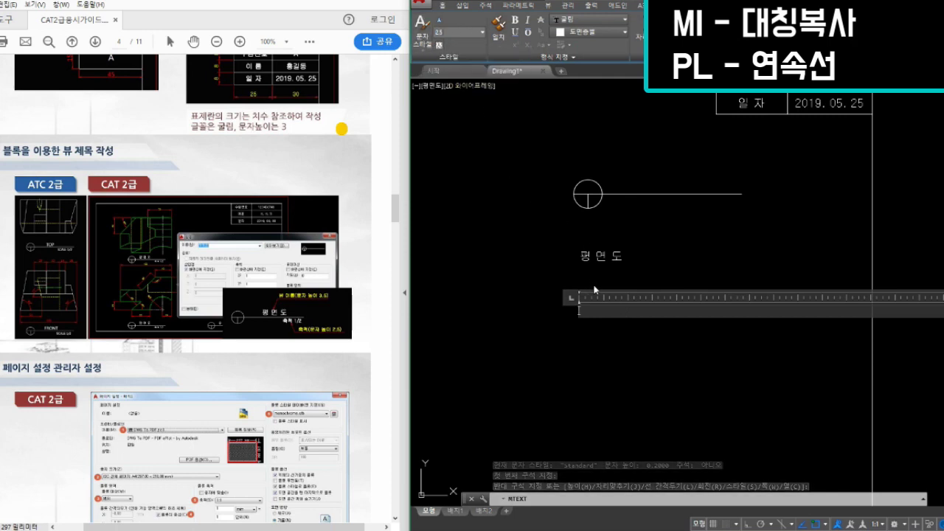
{"action": "key", "text": "Return"}
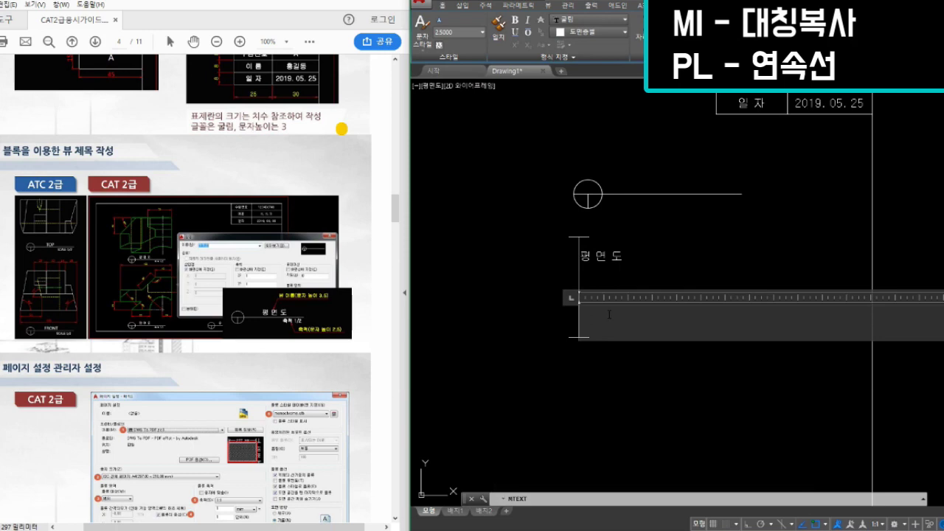
{"action": "type", "text": "축척"}
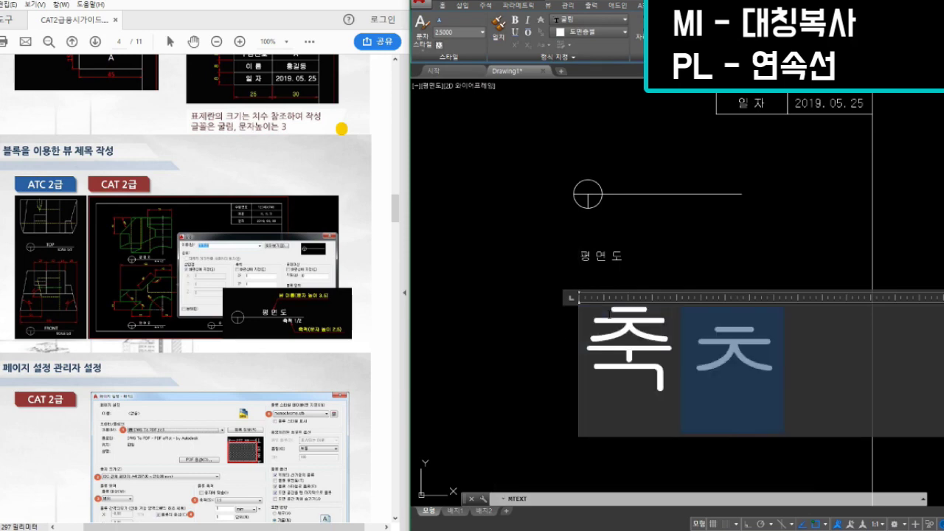
{"action": "type", "text": " 1"}
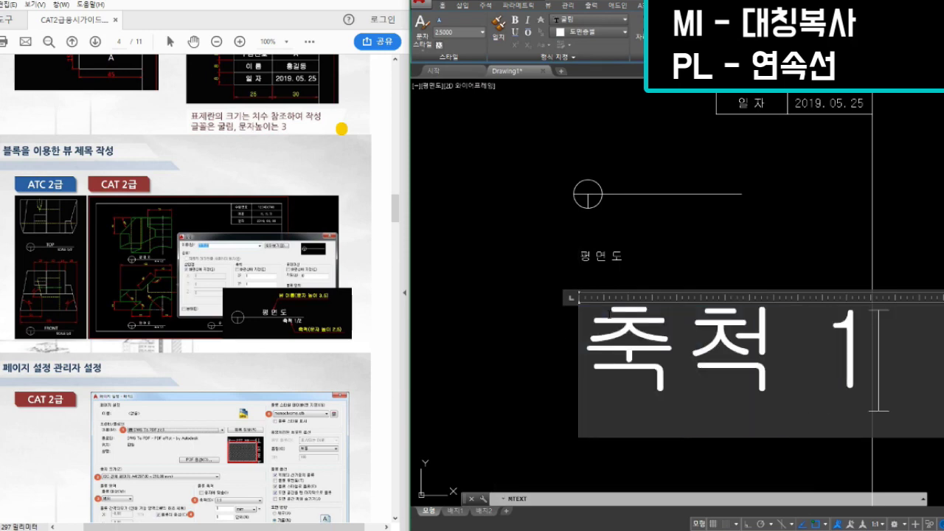
{"action": "type", "text": "/2"}
{"action": "left_click", "coordinate": [622, 262]}
{"action": "mouse_move", "coordinate": [539, 286]}
{"action": "middle_mouse_down"}
{"action": "mouse_move", "coordinate": [726, 290]}
{"action": "mouse_move", "coordinate": [626, 315]}
{"action": "middle_mouse_up"}
{"action": "left_click", "coordinate": [651, 375]}
{"action": "left_click", "coordinate": [581, 335]}
{"action": "key", "text": "Escape"}
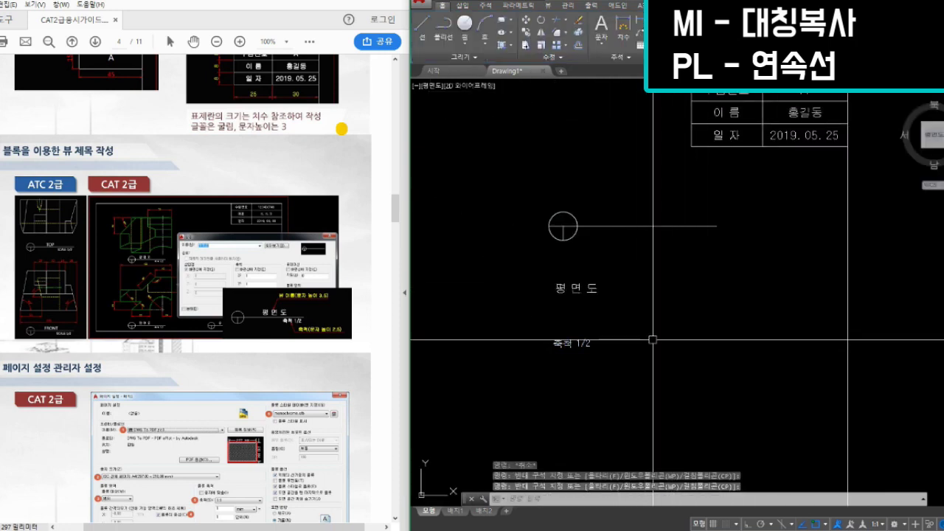
- Move the "평 면 도" text to just above the middle of the view title symbol's horizontal line
{"action": "key", "text": "Hangul"}
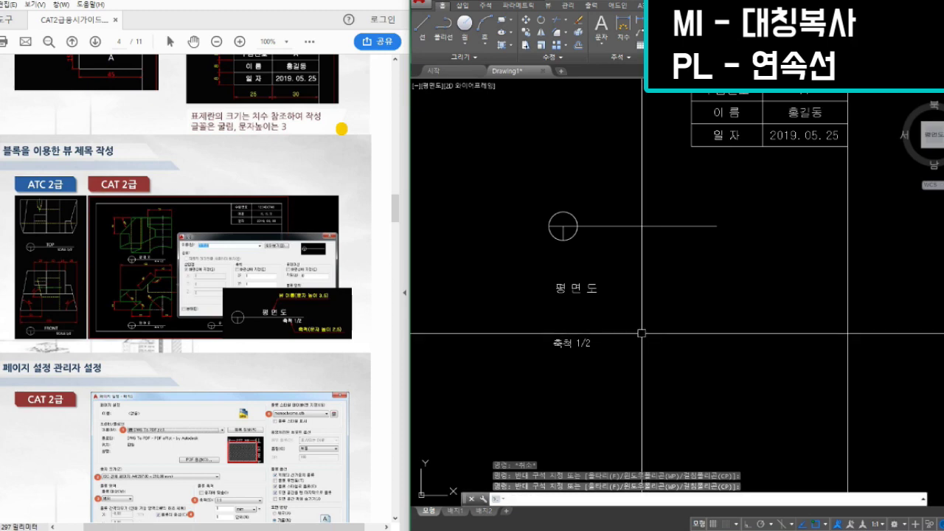
{"action": "type", "text": "m"}
{"action": "key", "text": "space"}
{"action": "left_click", "coordinate": [579, 290]}
{"action": "key", "text": "space"}
{"action": "left_click", "coordinate": [658, 376]}
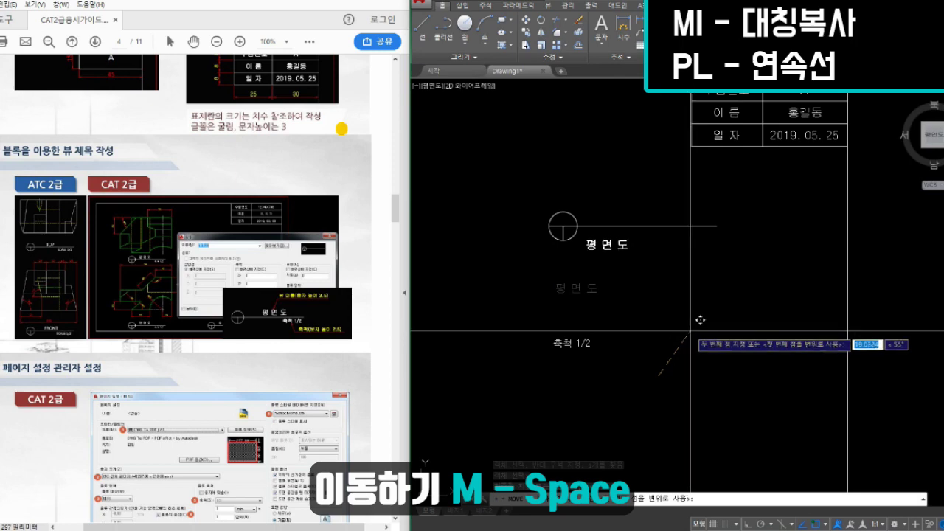
{"action": "left_click", "coordinate": [729, 292]}
- Move the "축척 1/2" text to just below the far end of the view title symbol's horizontal line
{"action": "left_click", "coordinate": [695, 320]}
{"action": "left_click", "coordinate": [568, 340]}
{"action": "key", "text": "space"}
{"action": "left_click", "coordinate": [642, 414]}
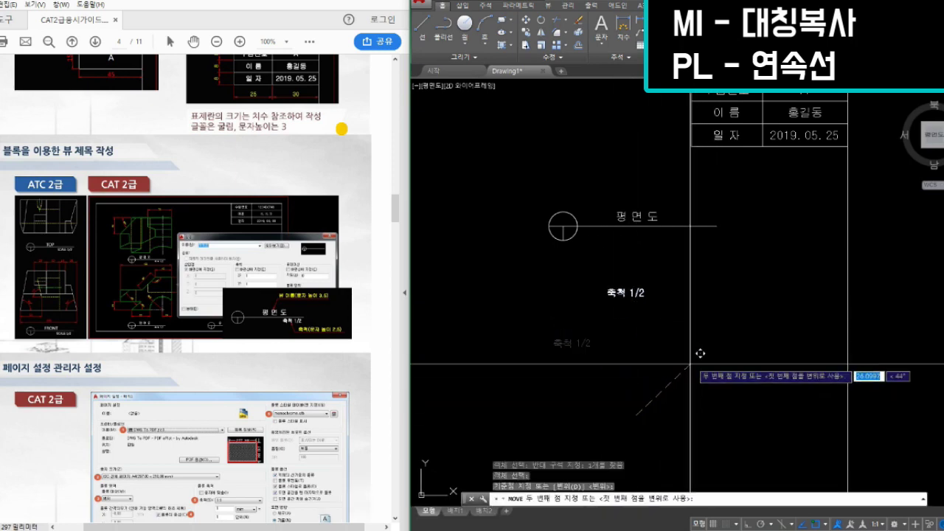
{"action": "left_click", "coordinate": [758, 304]}
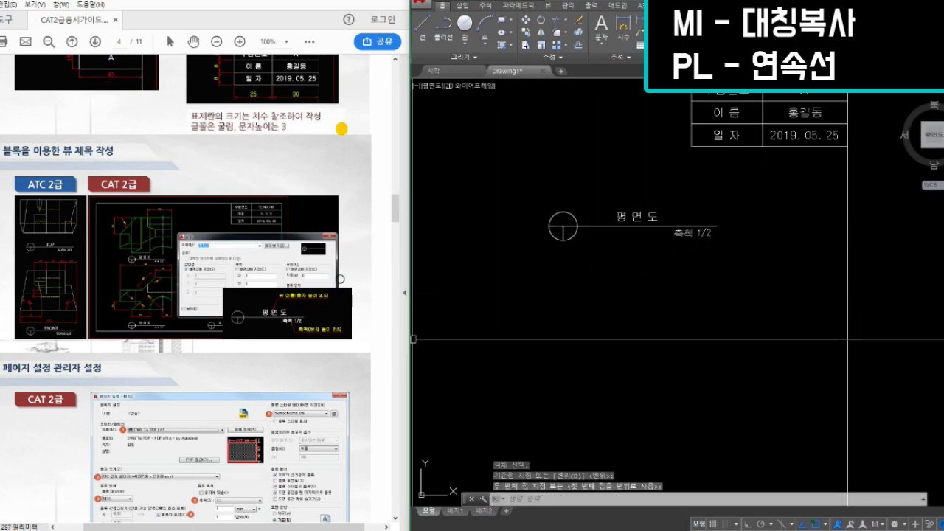
{"action": "left_click", "coordinate": [750, 359]}
{"action": "left_click", "coordinate": [669, 324]}
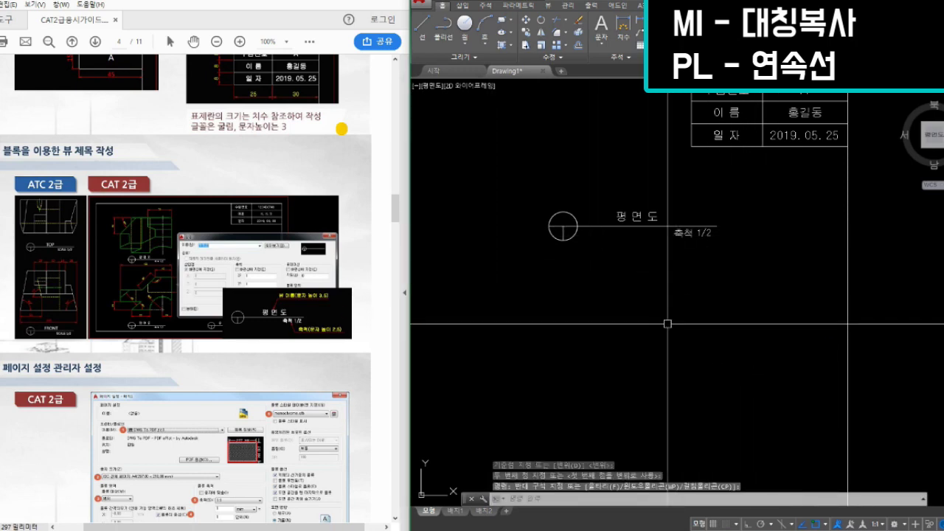
{"action": "left_click", "coordinate": [727, 363]}
{"action": "left_click", "coordinate": [720, 330]}
- Copy the complete view title with both texts straight down inside the border
{"action": "scroll", "coordinate": [767, 247], "scroll_direction": "down", "scroll_amount": 2}
{"action": "type", "text": "co"}
{"action": "key", "text": "Return"}
{"action": "left_click", "coordinate": [760, 303]}
{"action": "left_click", "coordinate": [676, 229]}
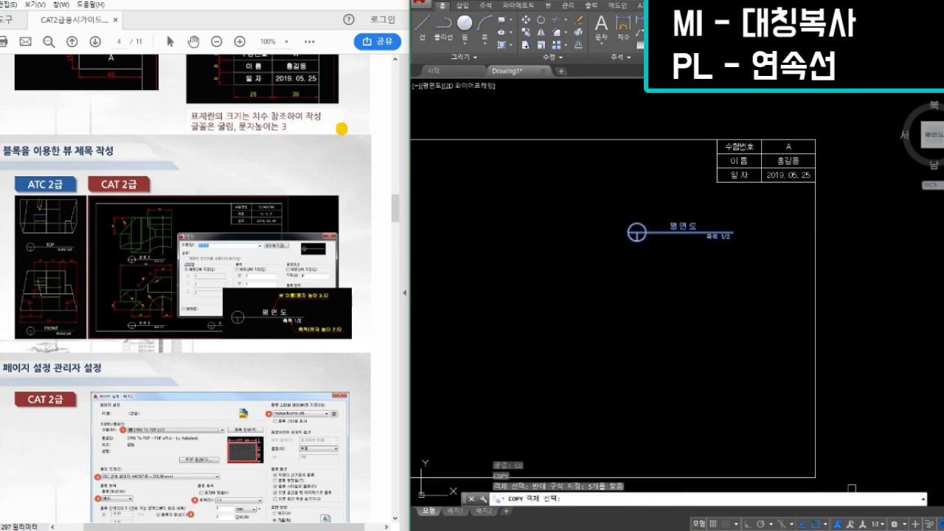
{"action": "key", "text": "space"}
{"action": "left_click", "coordinate": [860, 221]}
{"action": "left_click", "coordinate": [882, 335]}
{"action": "key", "text": "Escape"}
- Copy the lower view title sideways to the right so that it crosses the border's vertical edge
{"action": "middle_click_drag", "start_coordinate": [871, 351], "coordinate": [810, 343]}
{"action": "type", "text": "co"}
{"action": "key", "text": "space"}
{"action": "left_click", "coordinate": [690, 386]}
{"action": "left_click", "coordinate": [564, 317]}
{"action": "key", "text": "space"}
{"action": "left_click", "coordinate": [800, 341]}
{"action": "left_click", "coordinate": [936, 365]}
{"action": "key", "text": "Escape"}
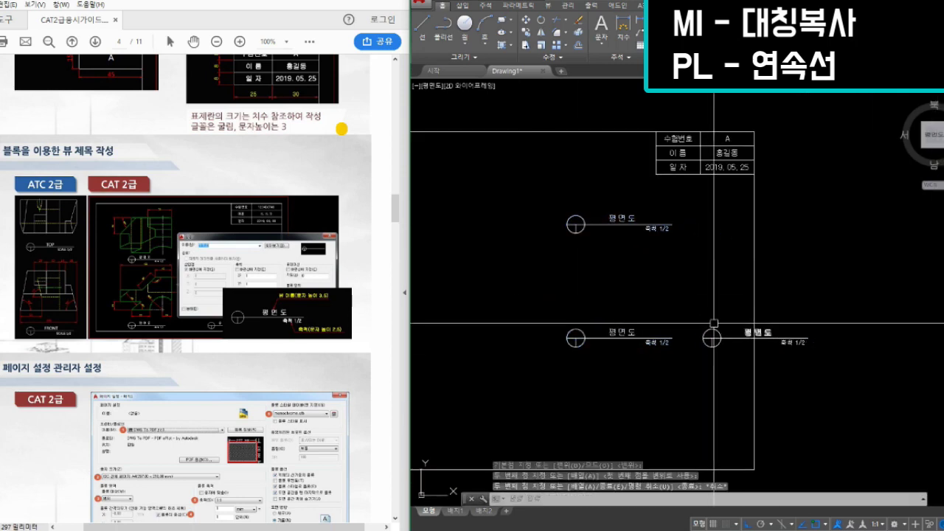
- Erase the two copied view titles, keeping only the original below the title block
{"action": "left_click", "coordinate": [622, 332]}
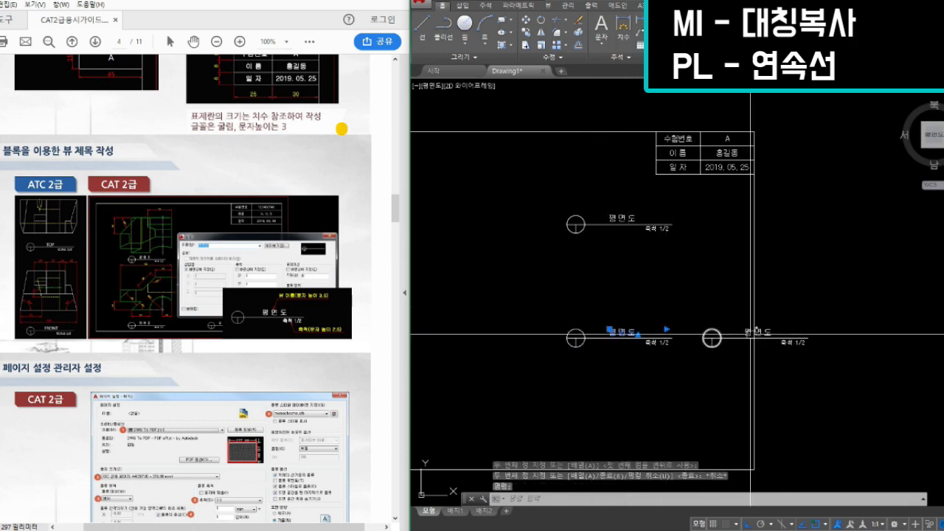
{"action": "key", "text": "Escape"}
{"action": "left_click", "coordinate": [834, 369]}
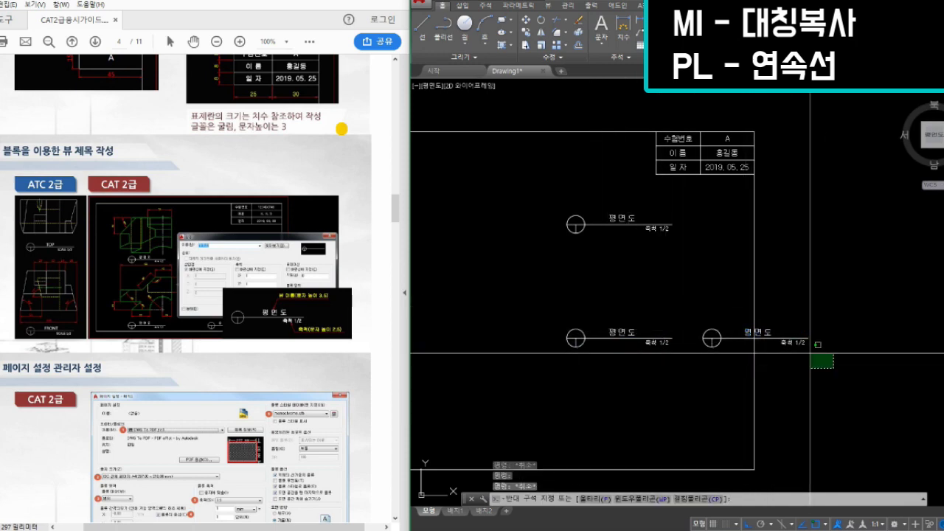
{"action": "left_click", "coordinate": [767, 314]}
{"action": "left_click", "coordinate": [822, 379]}
{"action": "left_click", "coordinate": [559, 316]}
{"action": "key", "text": "Delete"}
{"action": "left_click", "coordinate": [661, 293]}
{"action": "left_click", "coordinate": [593, 267]}
{"action": "scroll", "coordinate": [588, 265], "scroll_direction": "up", "scroll_amount": 1}
{"action": "middle_click_drag", "start_coordinate": [588, 265], "coordinate": [627, 309]}
{"action": "scroll", "coordinate": [590, 306], "scroll_direction": "up", "scroll_amount": 3}
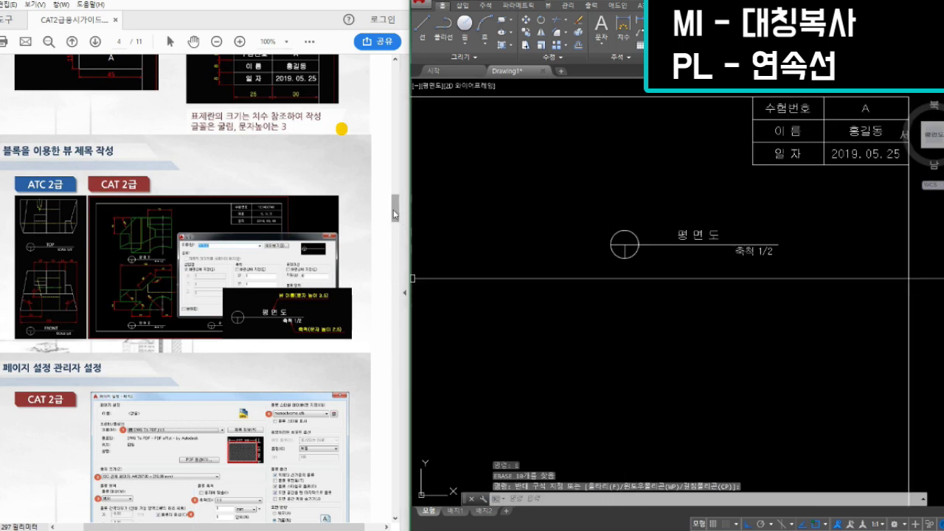
- Look up the page setup manager settings in the PDF exam guide
{"action": "left_click_drag", "start_coordinate": [394, 214], "coordinate": [396, 226]}
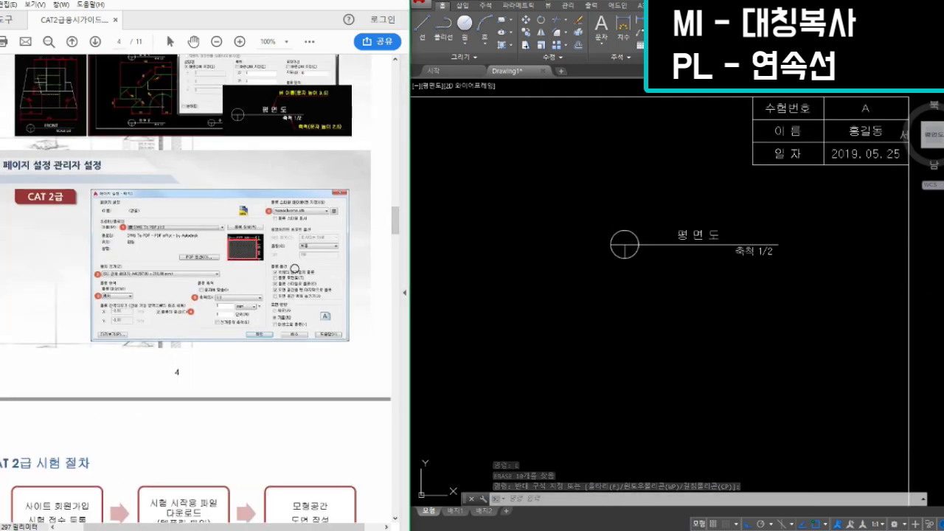
{"action": "scroll", "coordinate": [303, 272], "scroll_direction": "up", "scroll_amount": 2}
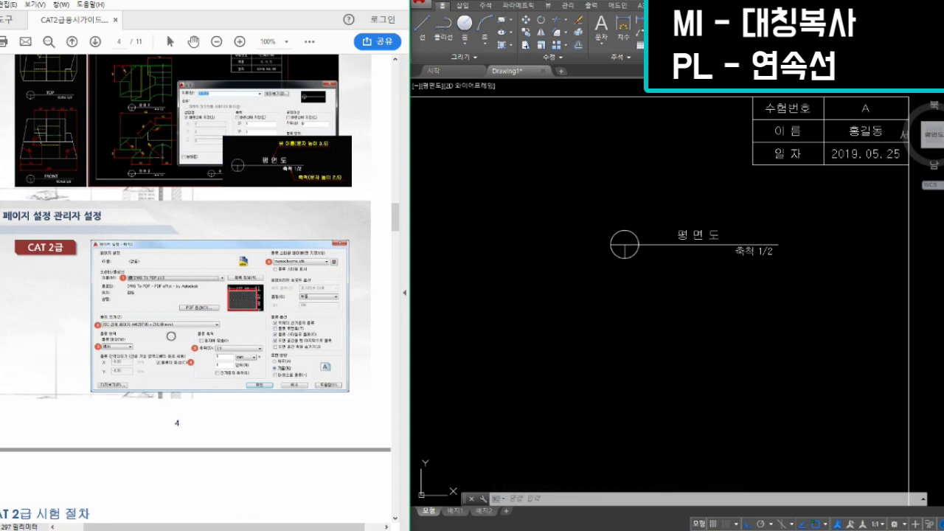
{"action": "scroll", "coordinate": [221, 295], "scroll_direction": "down", "scroll_amount": 1}
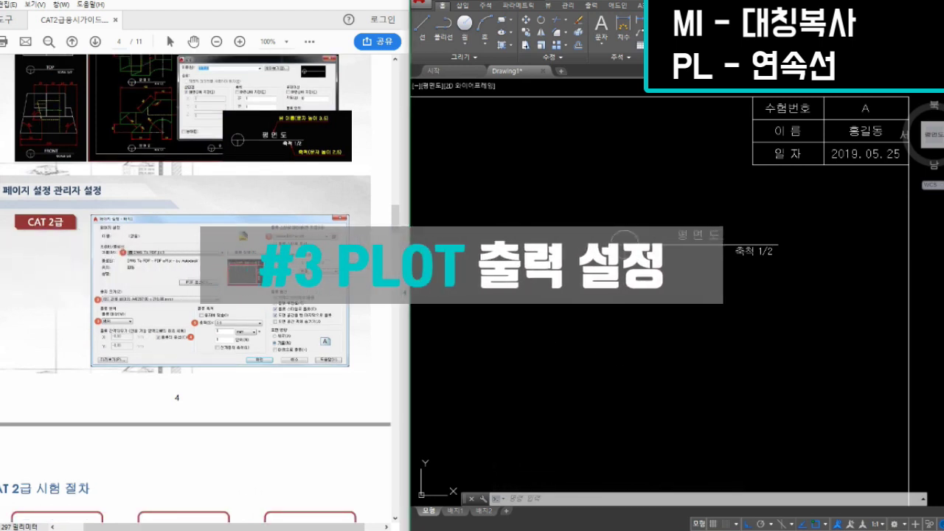
{"action": "left_click", "coordinate": [569, 331]}
{"action": "left_click", "coordinate": [512, 310]}
{"action": "left_click", "coordinate": [493, 294]}
{"action": "left_click", "coordinate": [483, 281]}
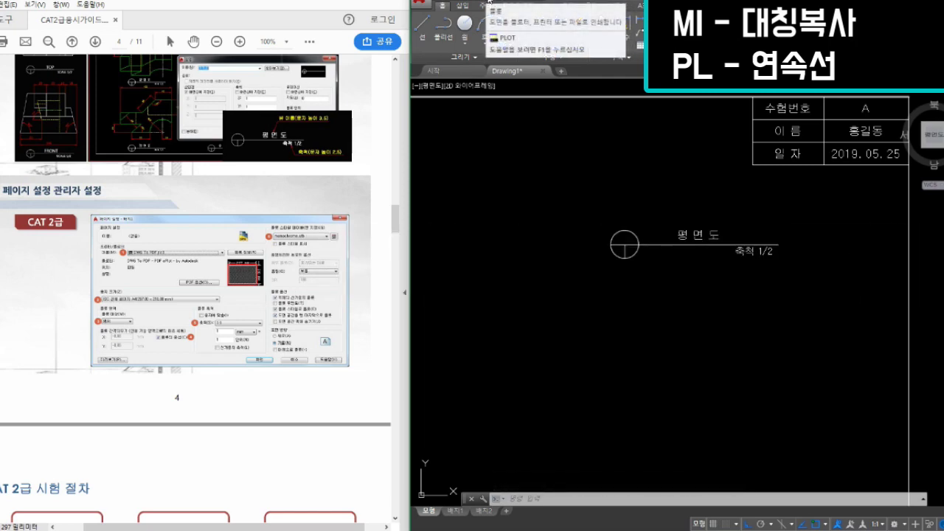
{"action": "left_click", "coordinate": [612, 301]}
{"action": "left_click", "coordinate": [633, 351]}
{"action": "left_click", "coordinate": [621, 344]}
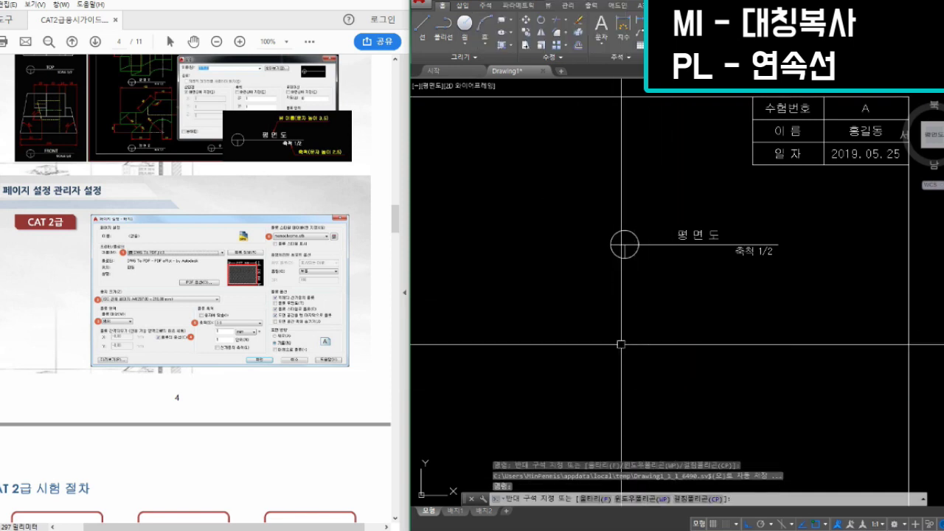
{"action": "left_click", "coordinate": [619, 345]}
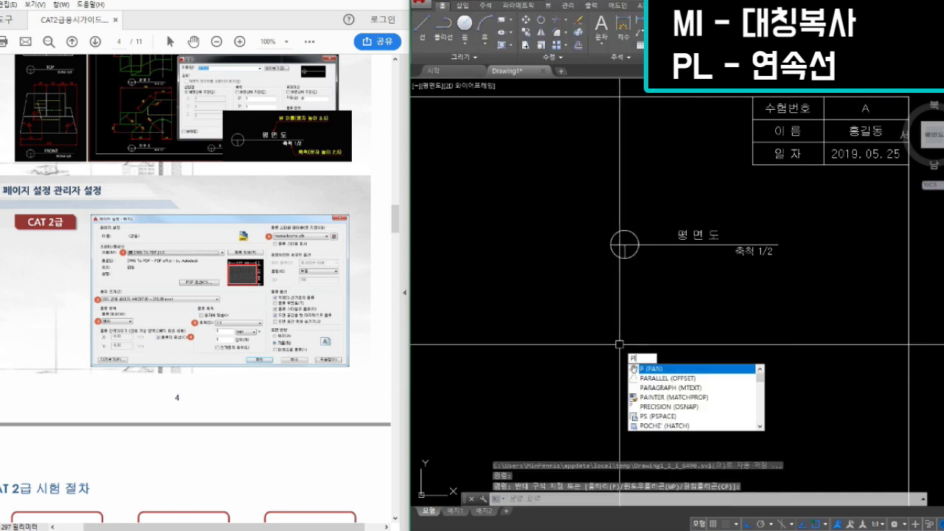
- Start the PLOT command and choose DWG To PDF.pc3 as the plotter
{"action": "type", "text": "LOT"}
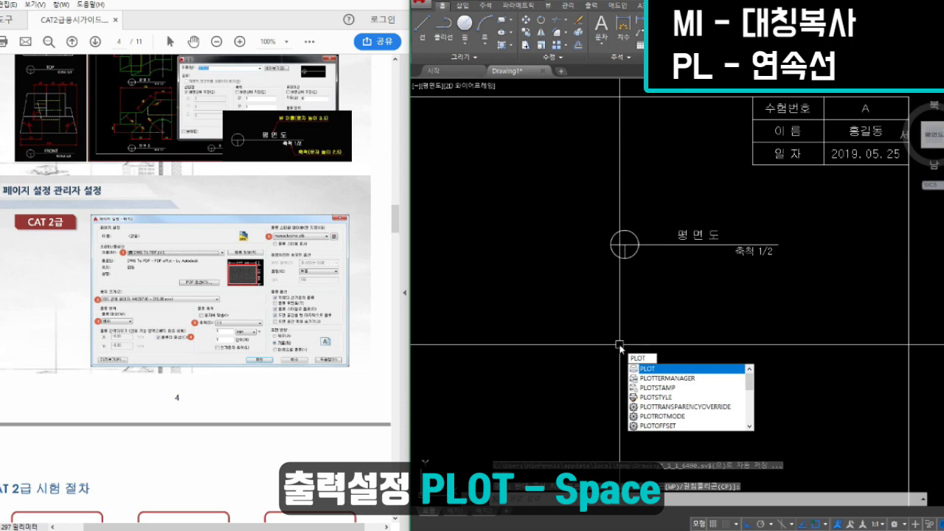
{"action": "key", "text": "space"}
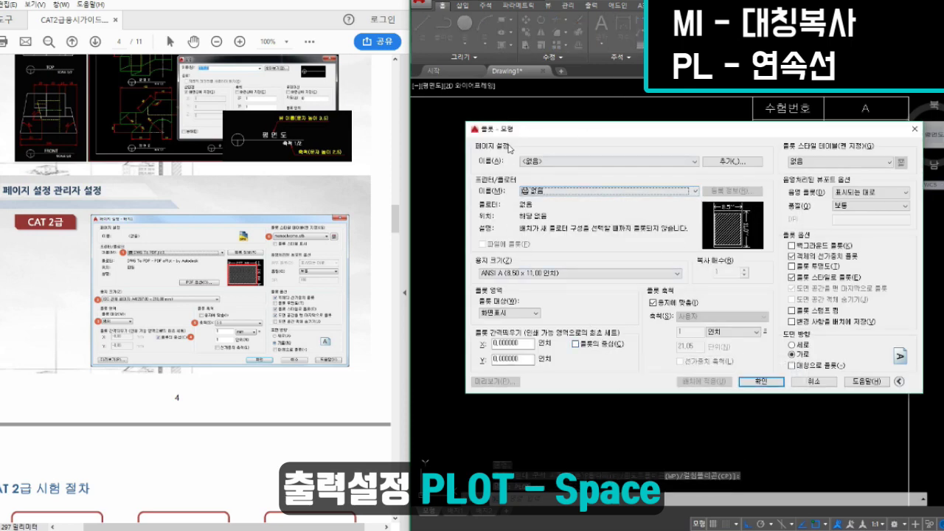
{"action": "left_click_drag", "start_coordinate": [673, 134], "coordinate": [662, 138]}
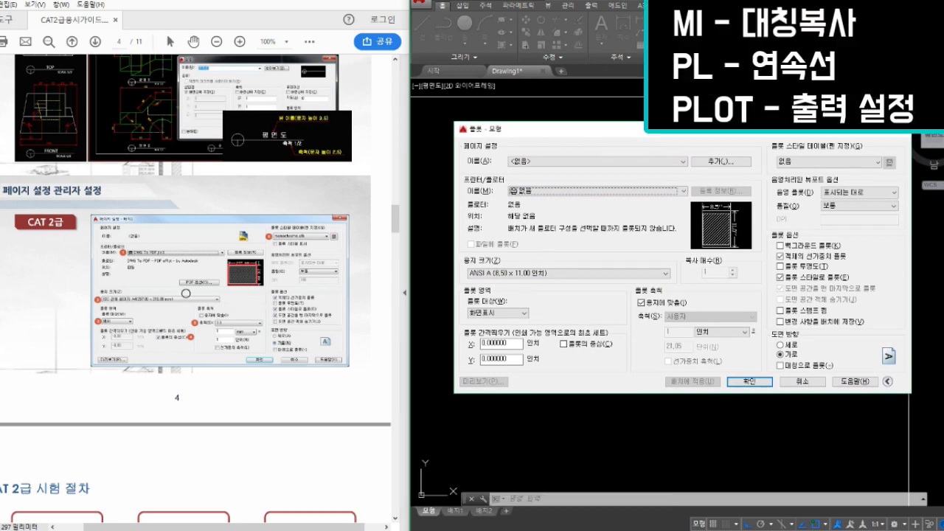
{"action": "scroll", "coordinate": [548, 194], "scroll_direction": "down", "scroll_amount": 1}
{"action": "left_click", "coordinate": [543, 191]}
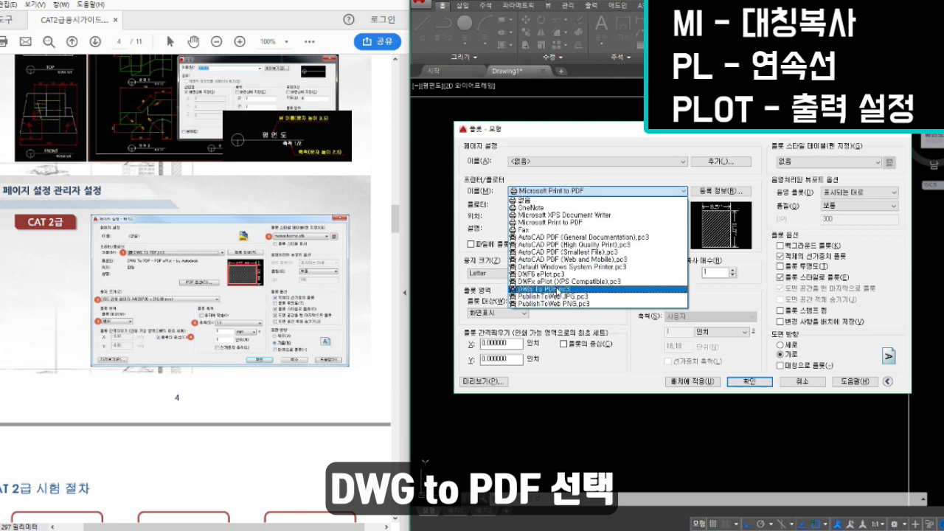
{"action": "left_click", "coordinate": [556, 290]}
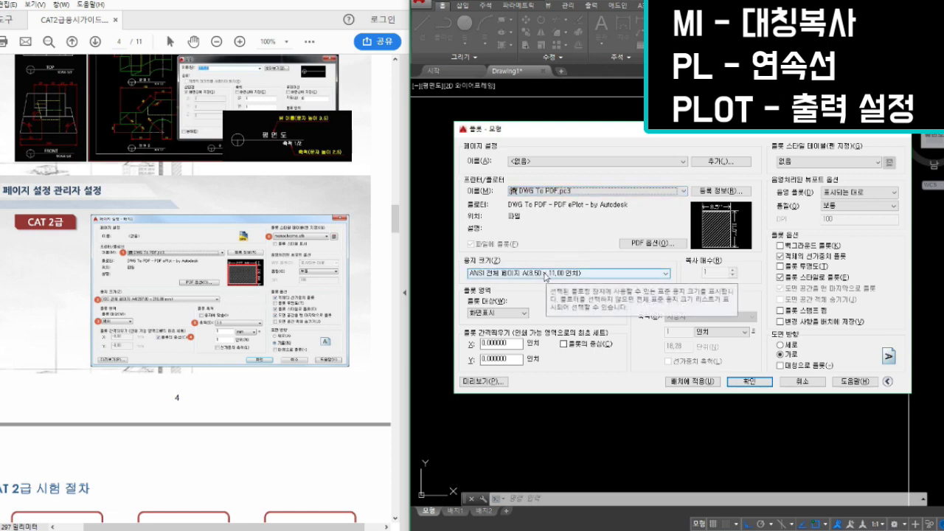
- Set the plot's paper size to ISO 전체 페이지 A4 (297.00 x 210.00 mm)
{"action": "left_click", "coordinate": [547, 273]}
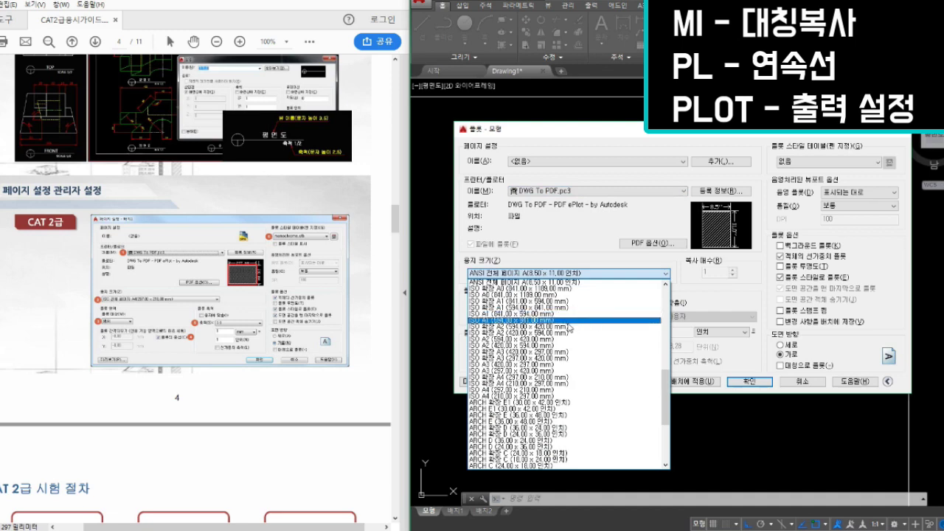
{"action": "scroll", "coordinate": [566, 325], "scroll_direction": "down", "scroll_amount": 5}
{"action": "scroll", "coordinate": [565, 322], "scroll_direction": "up", "scroll_amount": 8}
{"action": "scroll", "coordinate": [559, 344], "scroll_direction": "up", "scroll_amount": 8}
{"action": "scroll", "coordinate": [662, 342], "scroll_direction": "up", "scroll_amount": 3}
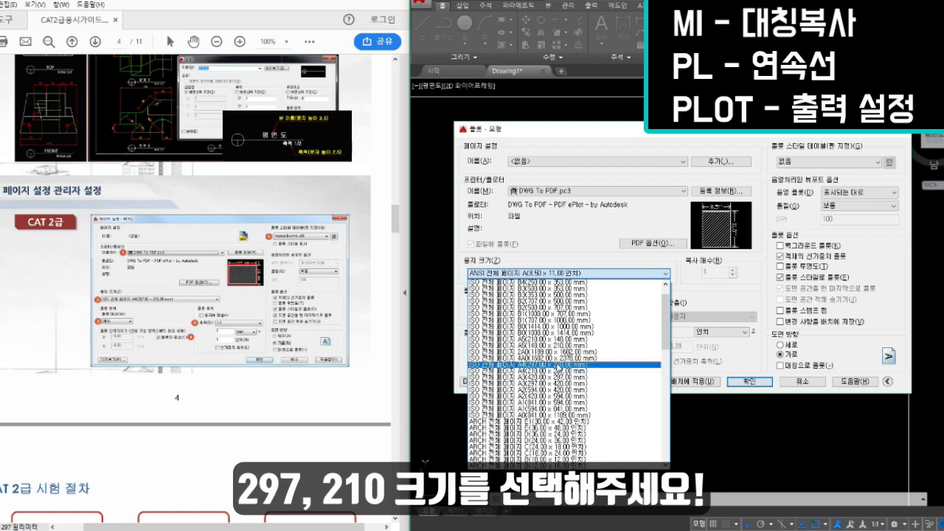
{"action": "left_click", "coordinate": [546, 365]}
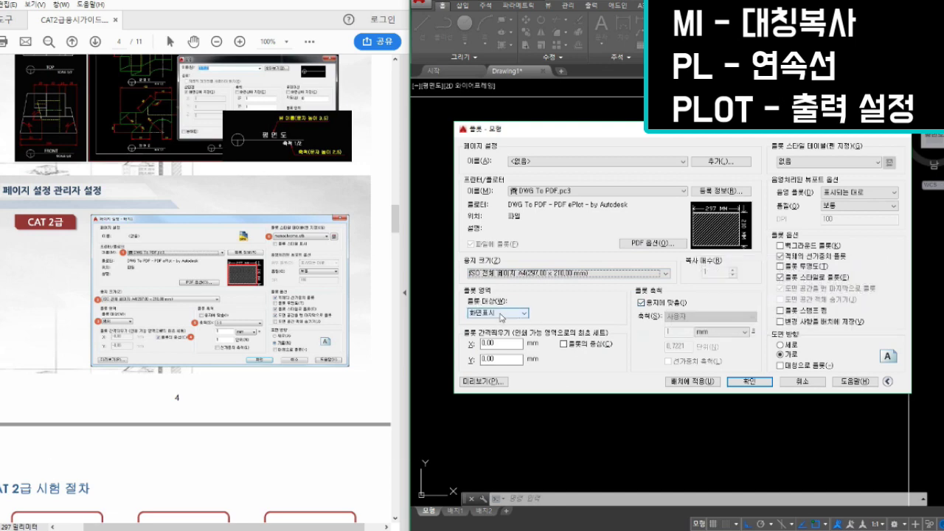
- Set the plot area to 범위 (extents), centre the plot, and replace fit to paper with a 1:1 scale
{"action": "left_click", "coordinate": [501, 316]}
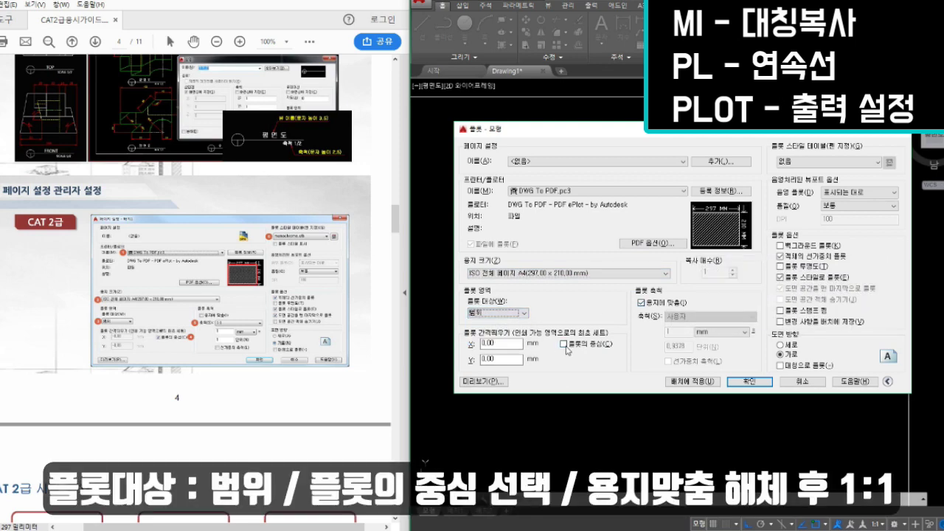
{"action": "left_click", "coordinate": [642, 304]}
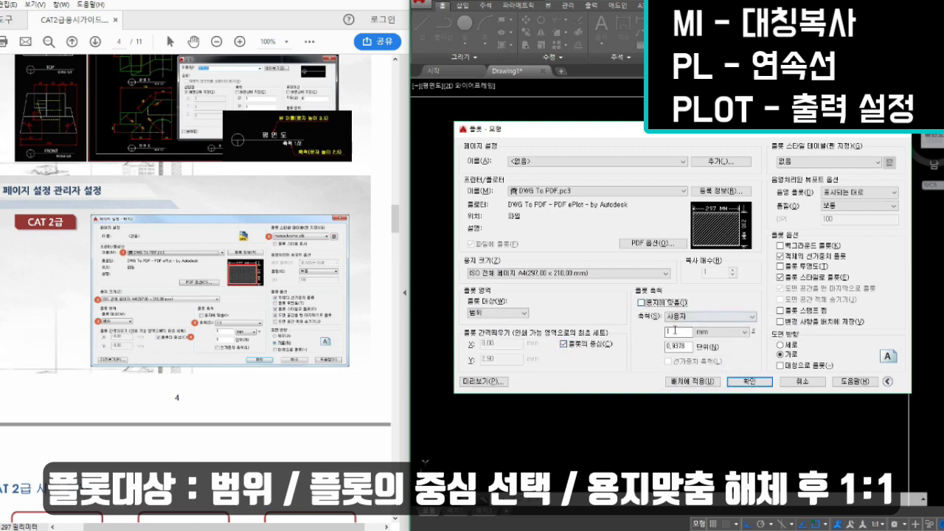
{"action": "left_click", "coordinate": [683, 320]}
{"action": "left_click", "coordinate": [680, 332]}
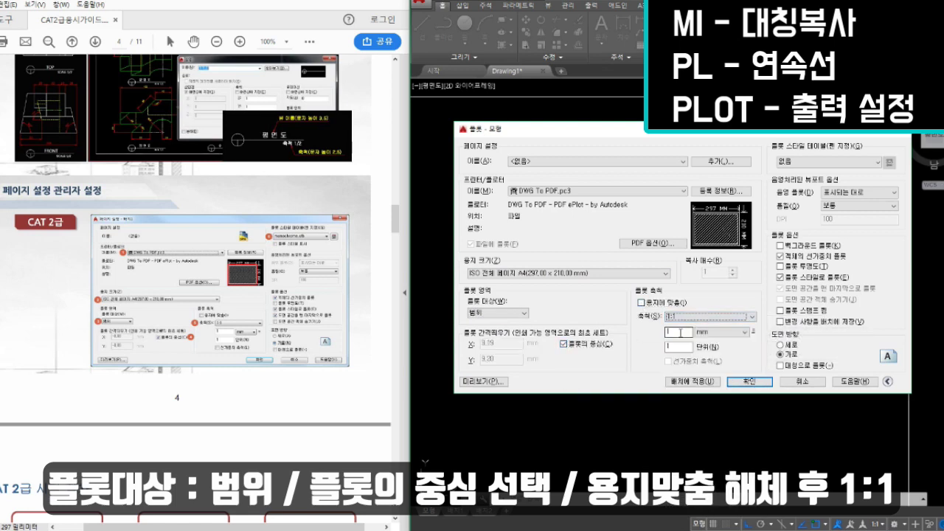
- Assign the monochrome.ctb plot style table to all layouts, apply the plot settings to the layout, and close the dialog without plotting
{"action": "left_click", "coordinate": [824, 163]}
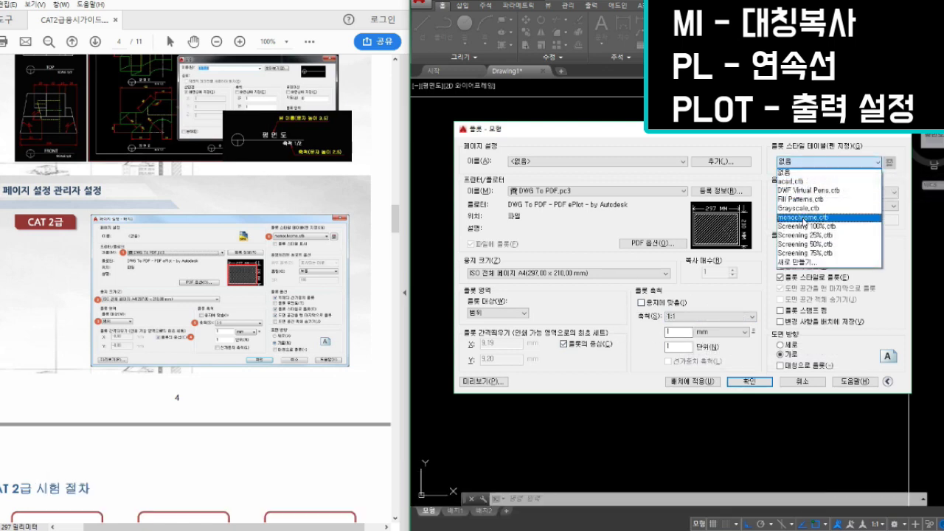
{"action": "left_click", "coordinate": [812, 219]}
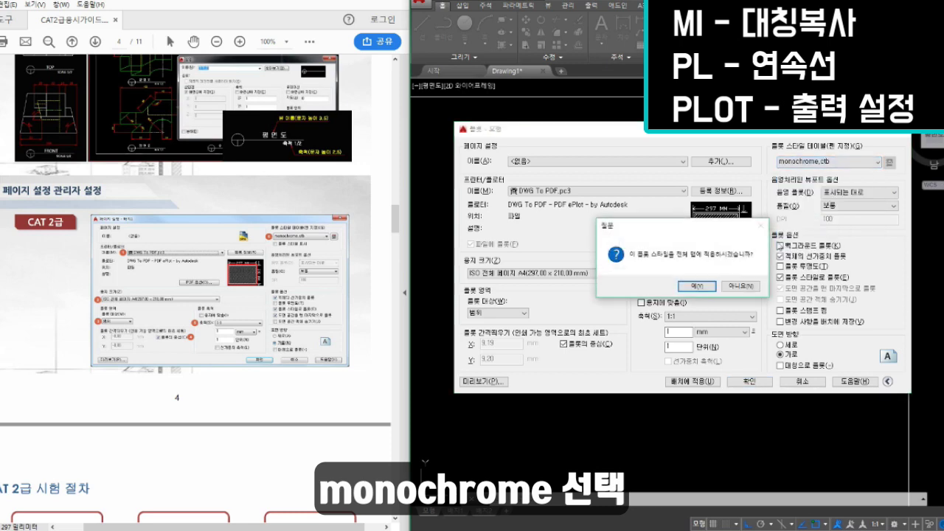
{"action": "left_click", "coordinate": [699, 287]}
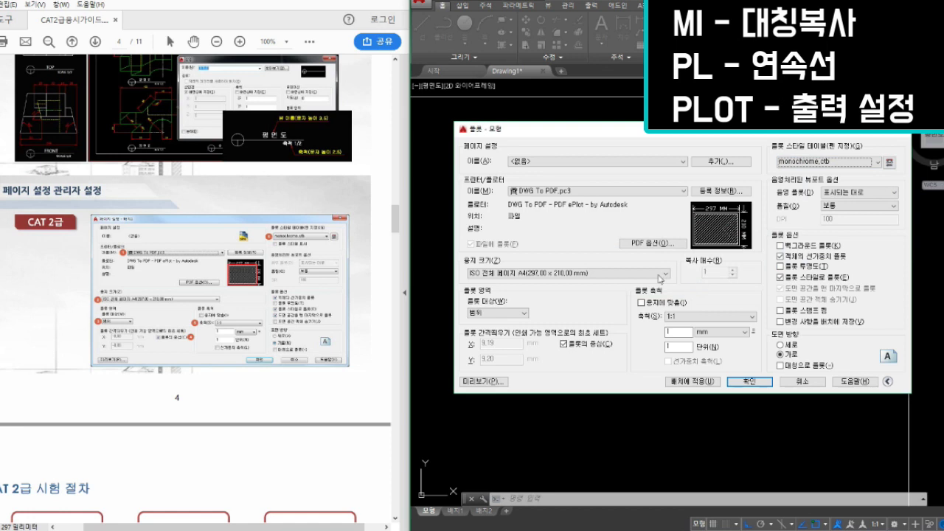
{"action": "left_click", "coordinate": [710, 382]}
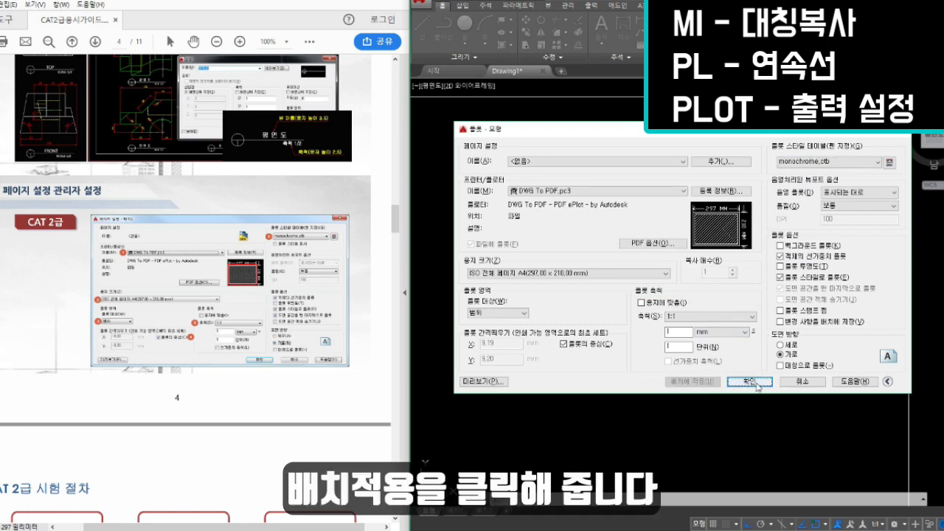
{"action": "left_click", "coordinate": [803, 383]}
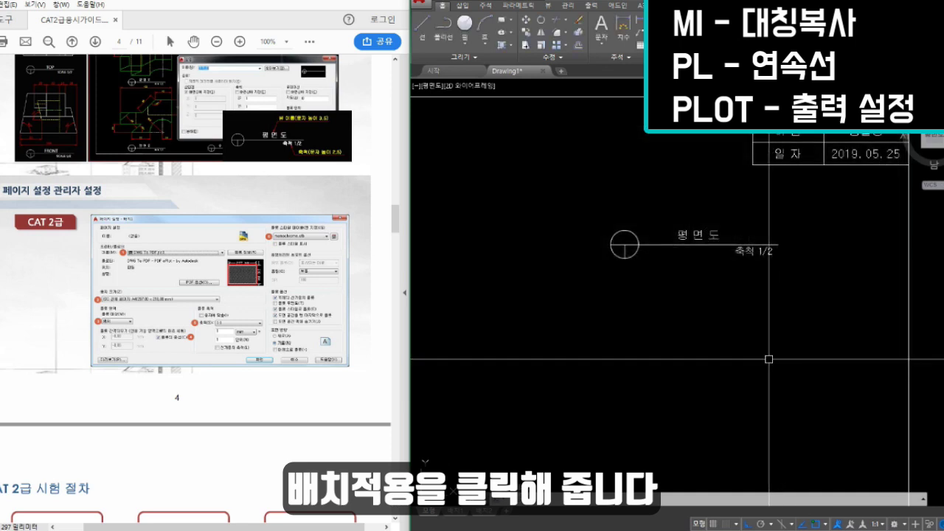
- Read the PDF guide's sections on downloading the template, saving it as 수험번호.dwg, and setting text and dimension styles
{"action": "left_click", "coordinate": [708, 354]}
{"action": "left_click", "coordinate": [688, 353]}
{"action": "scroll", "coordinate": [647, 324], "scroll_direction": "down", "scroll_amount": 2}
{"action": "mouse_move", "coordinate": [648, 322]}
{"action": "middle_mouse_down"}
{"action": "mouse_move", "coordinate": [757, 238]}
{"action": "mouse_move", "coordinate": [778, 259]}
{"action": "middle_mouse_up"}
{"action": "left_click_drag", "start_coordinate": [396, 219], "coordinate": [393, 251]}
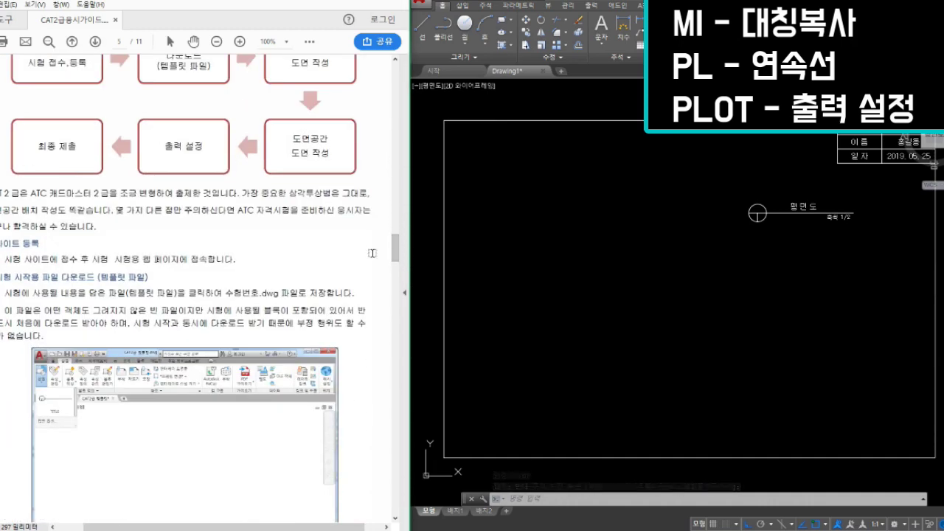
{"action": "left_click", "coordinate": [619, 249]}
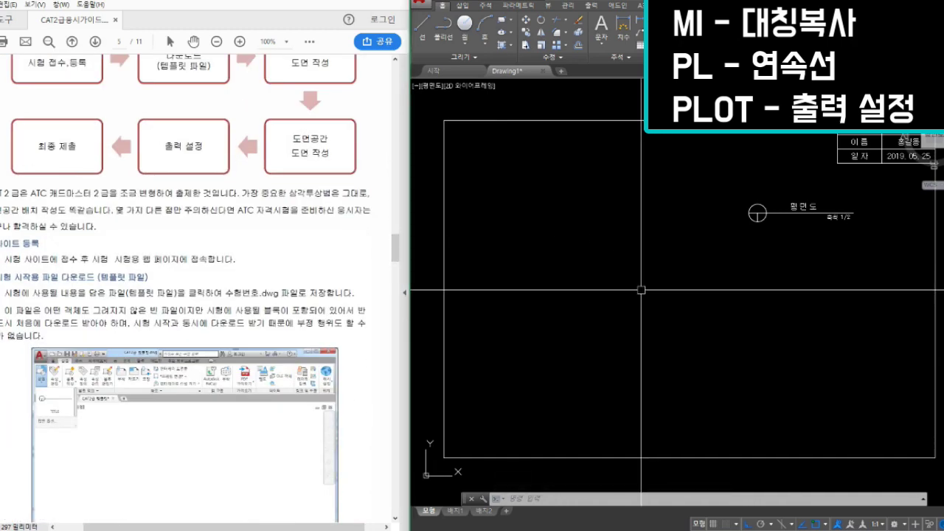
{"action": "left_click", "coordinate": [641, 289]}
{"action": "left_click", "coordinate": [606, 263]}
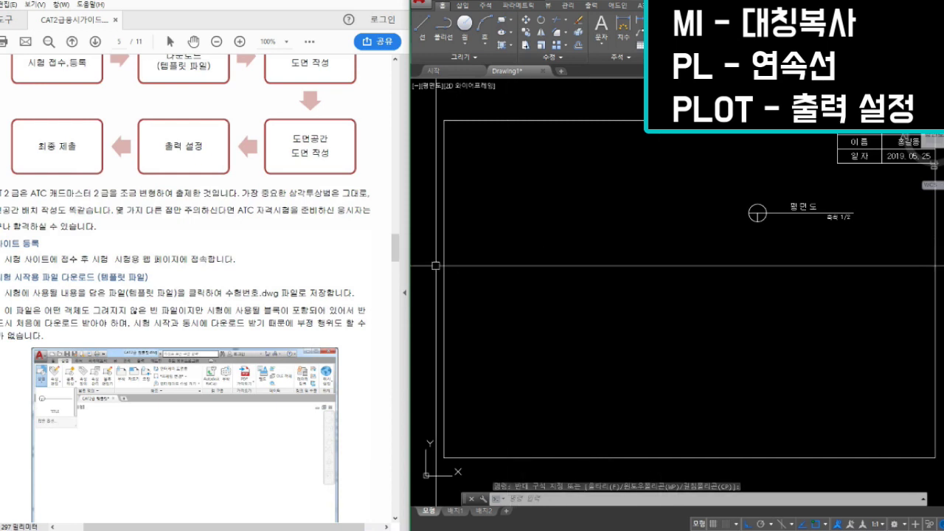
{"action": "left_click_drag", "start_coordinate": [225, 294], "coordinate": [279, 294]}
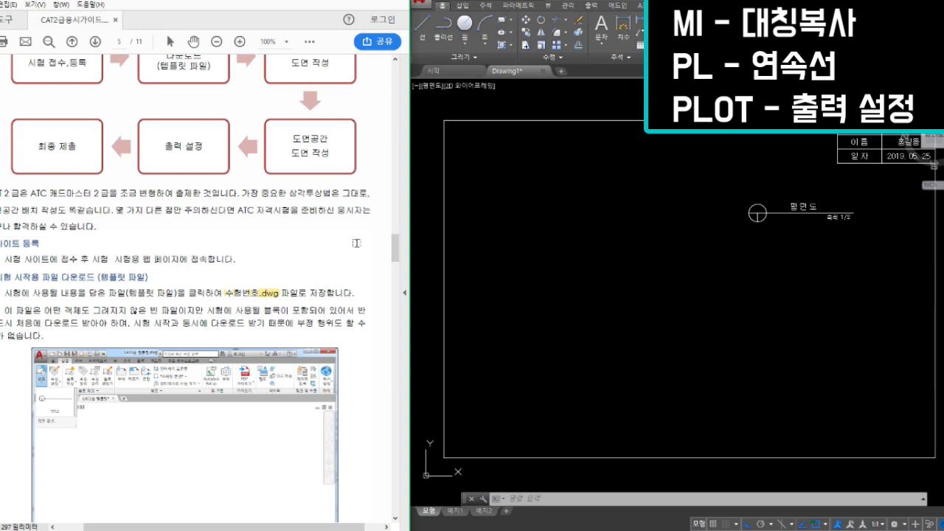
{"action": "scroll", "coordinate": [50, 122], "scroll_direction": "down", "scroll_amount": 15}
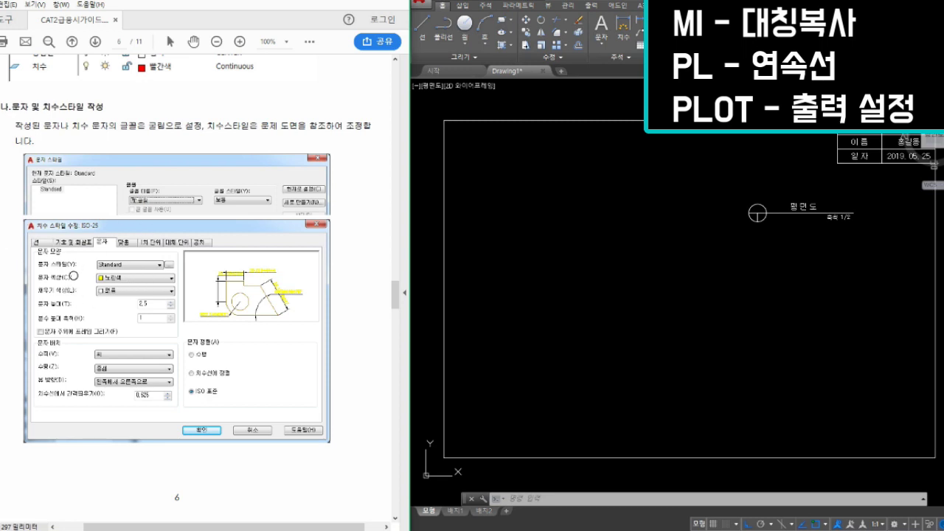
- Try overriding the Standard dimension style with 노란색 (yellow) text and a text height of 2.5
{"action": "left_click", "coordinate": [676, 352]}
{"action": "left_click", "coordinate": [650, 331]}
{"action": "left_click", "coordinate": [623, 353]}
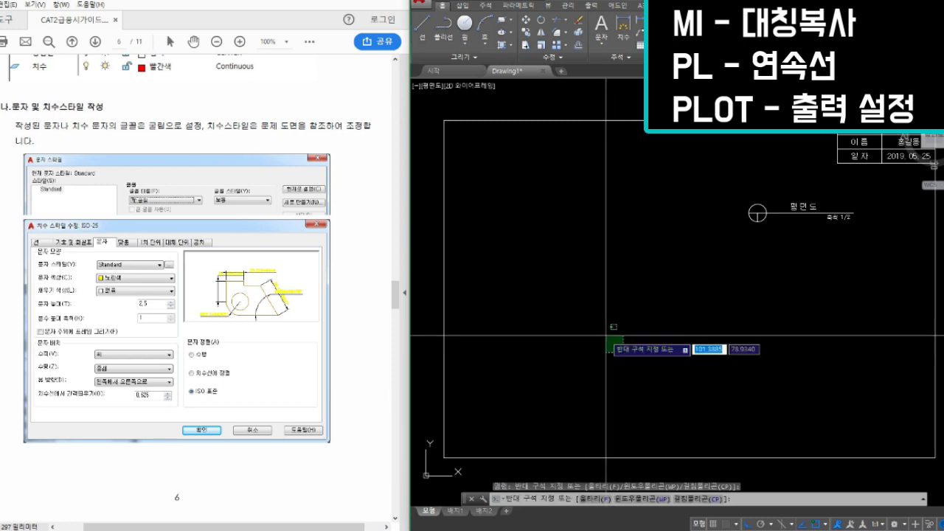
{"action": "left_click", "coordinate": [605, 336]}
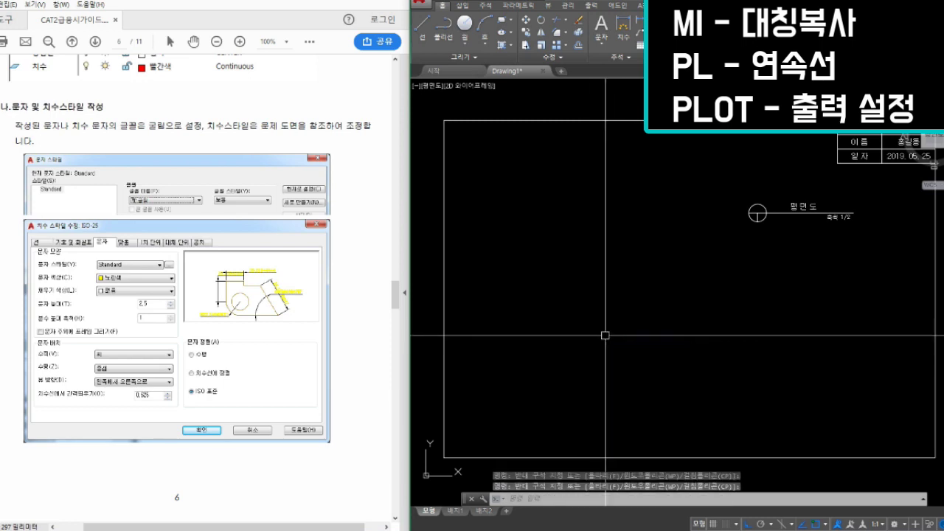
{"action": "type", "text": "d"}
{"action": "key", "text": "space"}
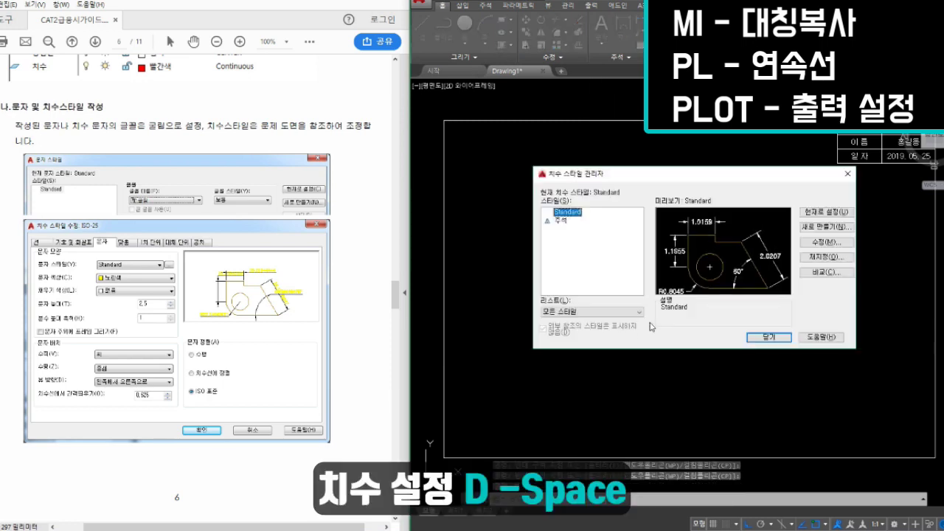
{"action": "left_click", "coordinate": [822, 256]}
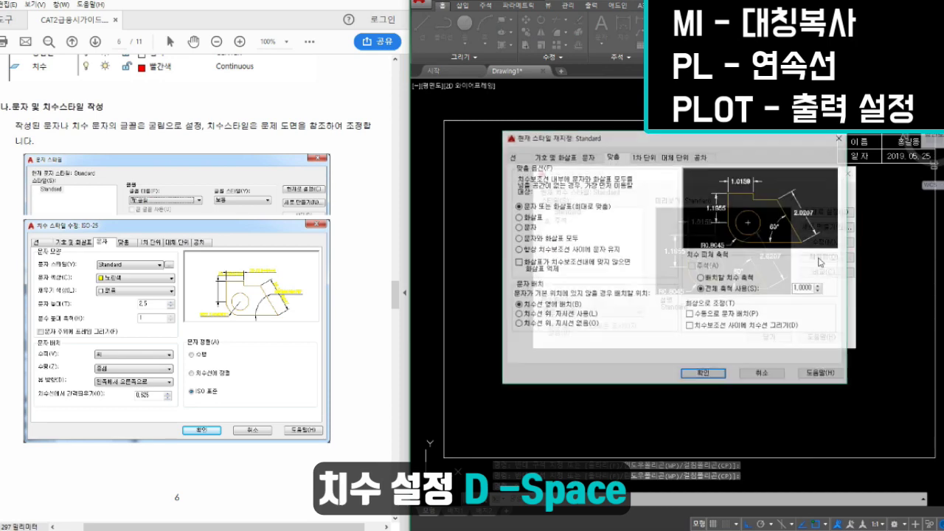
{"action": "left_click", "coordinate": [598, 157]}
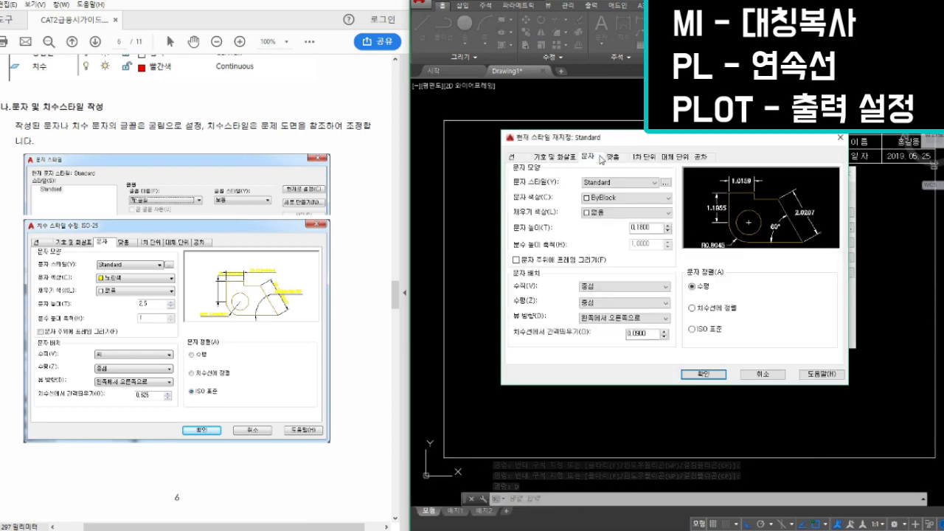
{"action": "left_click", "coordinate": [599, 199]}
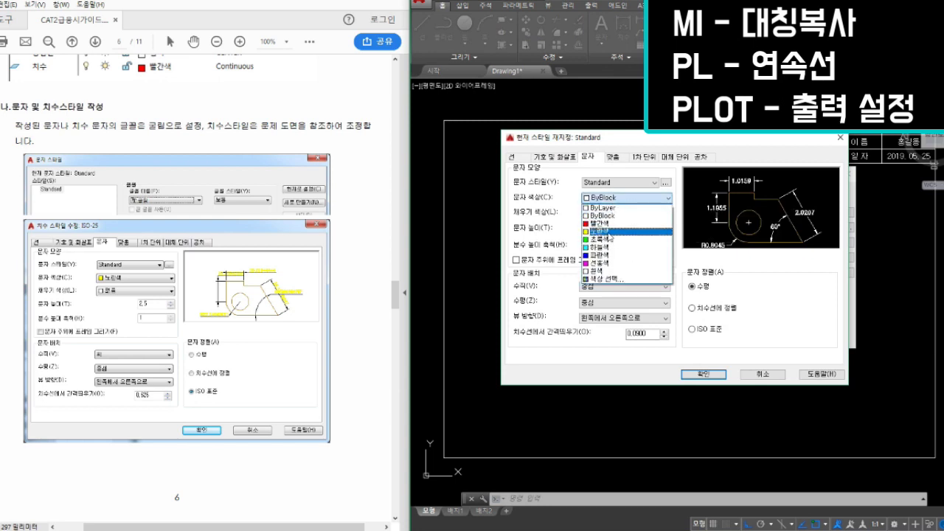
{"action": "left_click", "coordinate": [609, 233]}
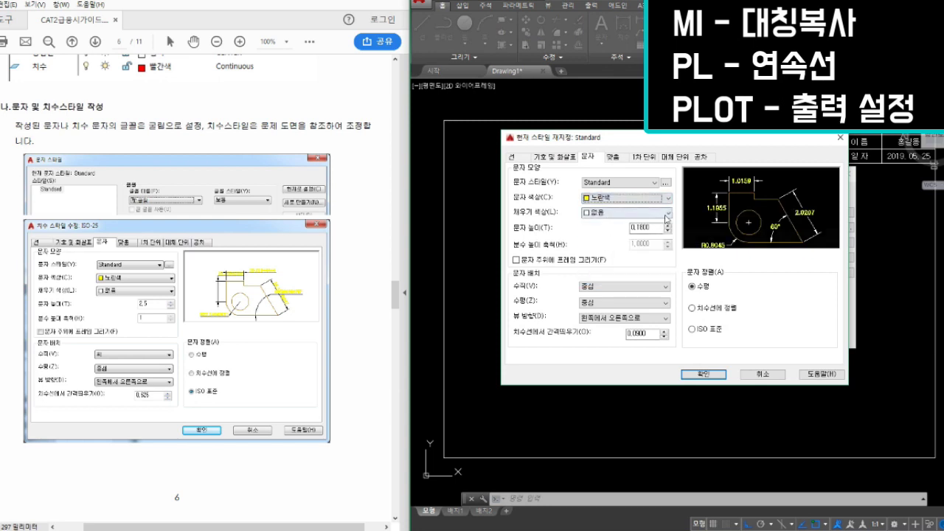
{"action": "double_click", "coordinate": [659, 229]}
{"action": "type", "text": "2.5"}
{"action": "key", "text": "Tab"}
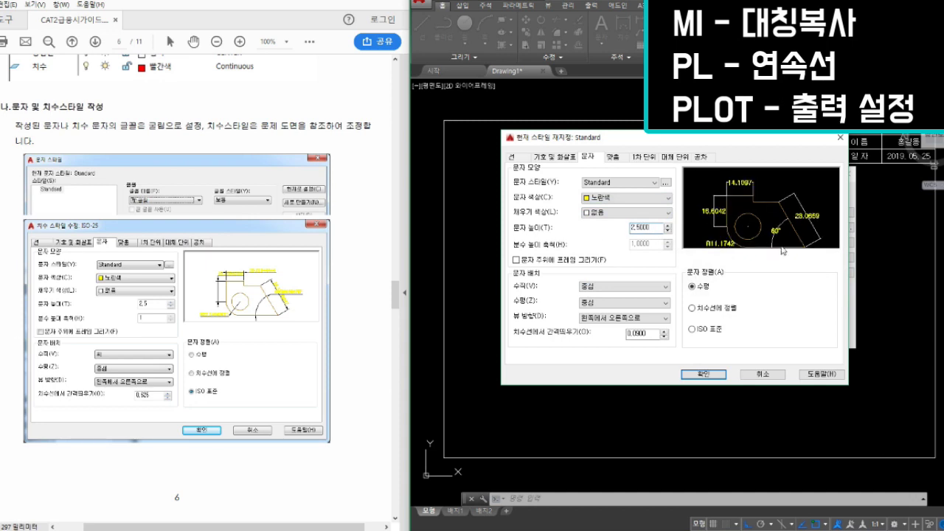
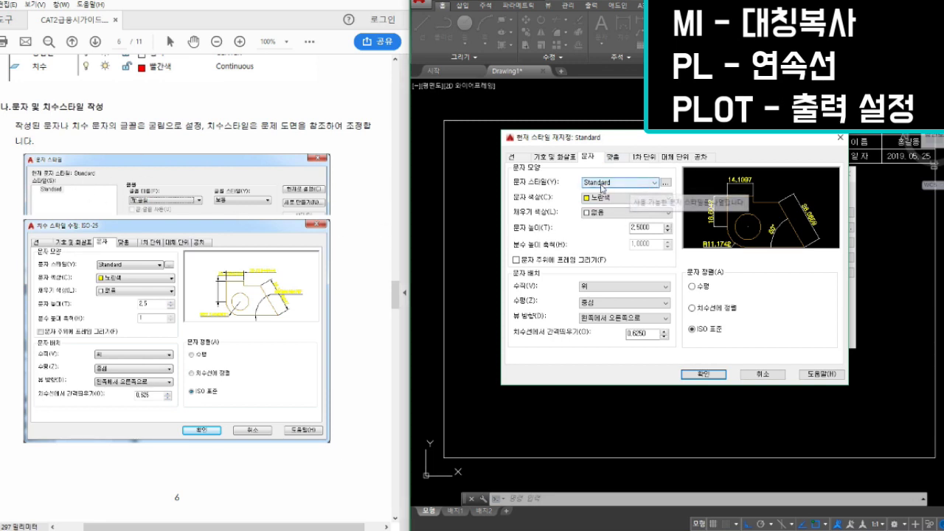
- Check the Standard text style's font settings from the dimension style override, and discard the override
{"action": "left_click", "coordinate": [666, 182]}
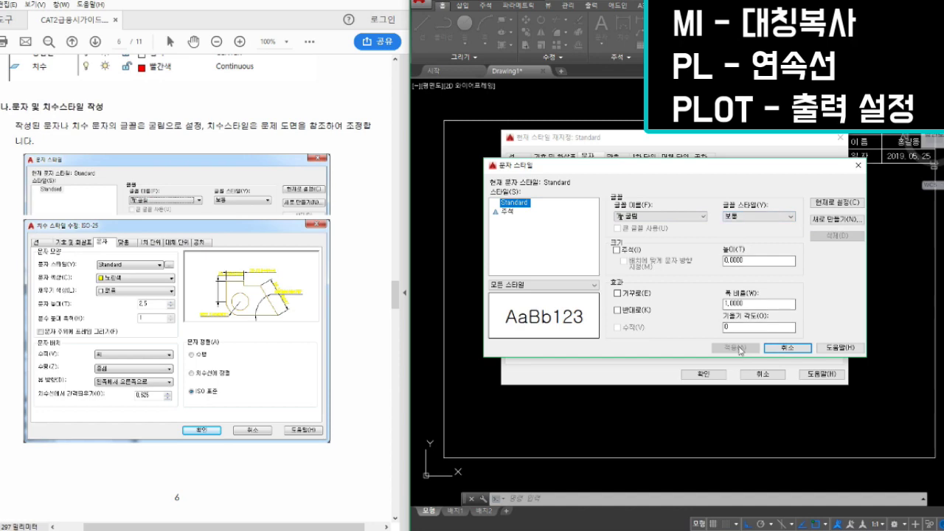
{"action": "left_click", "coordinate": [788, 349]}
{"action": "key", "text": "Escape"}
{"action": "key", "text": "Escape"}
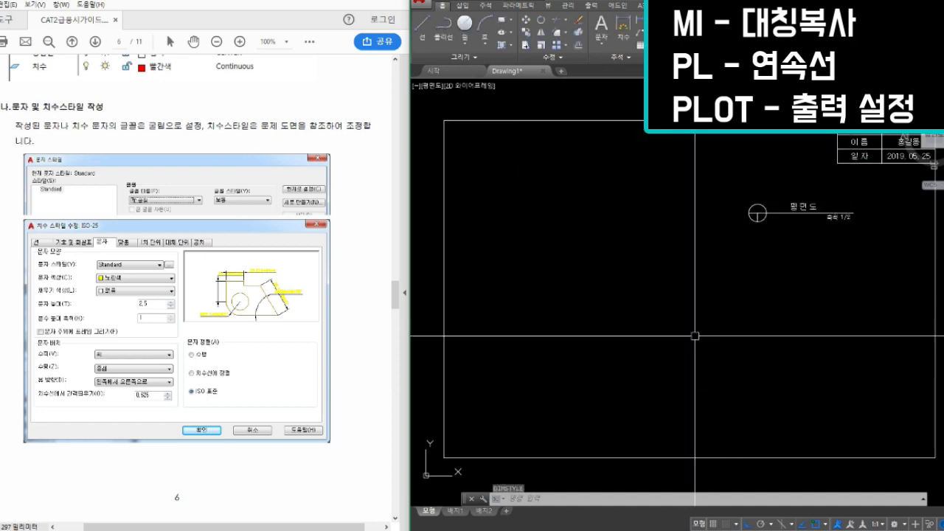
- Review the guide's CAT Level 2 exam problem, model space drawing, layout drawing and output settings sections
{"action": "left_click", "coordinate": [695, 337]}
{"action": "left_click", "coordinate": [641, 331]}
{"action": "left_click_drag", "start_coordinate": [396, 295], "coordinate": [399, 325]}
{"action": "scroll", "coordinate": [377, 318], "scroll_direction": "down", "scroll_amount": 2}
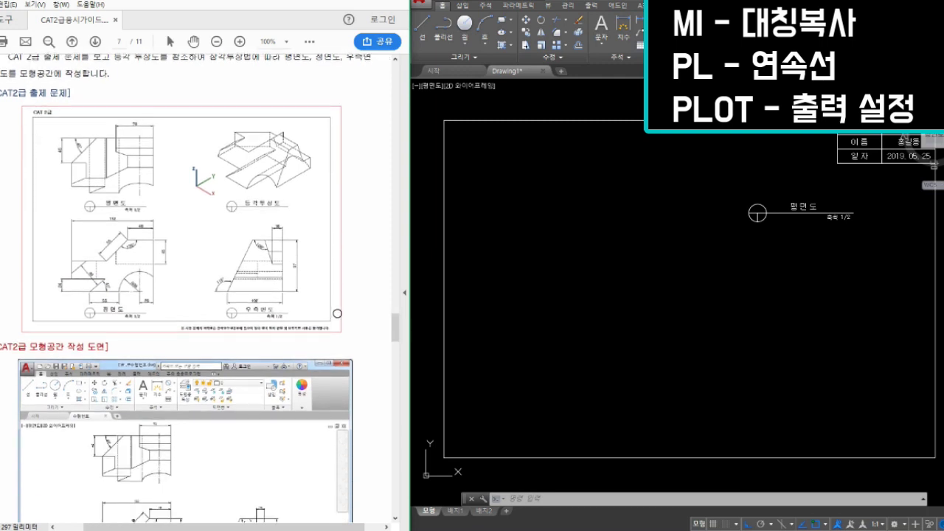
{"action": "scroll", "coordinate": [339, 307], "scroll_direction": "up", "scroll_amount": 1}
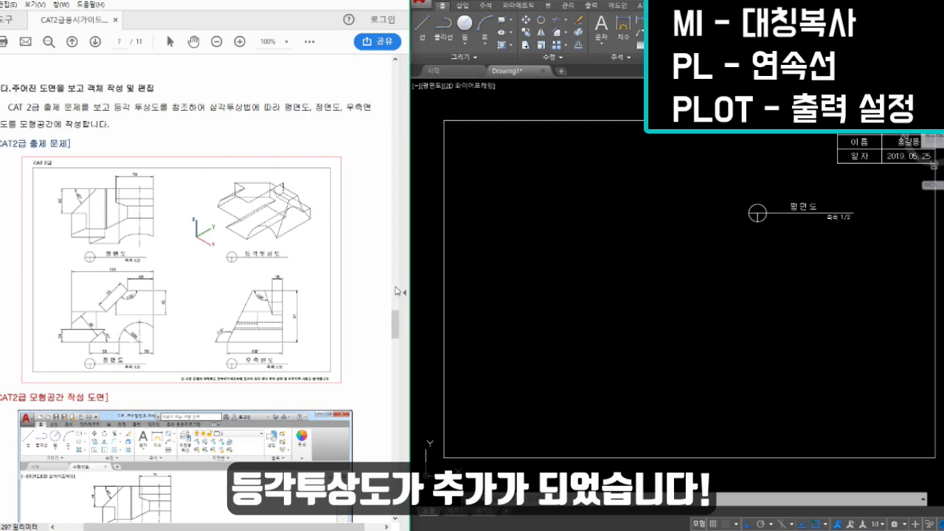
{"action": "left_click_drag", "start_coordinate": [397, 326], "coordinate": [396, 327]}
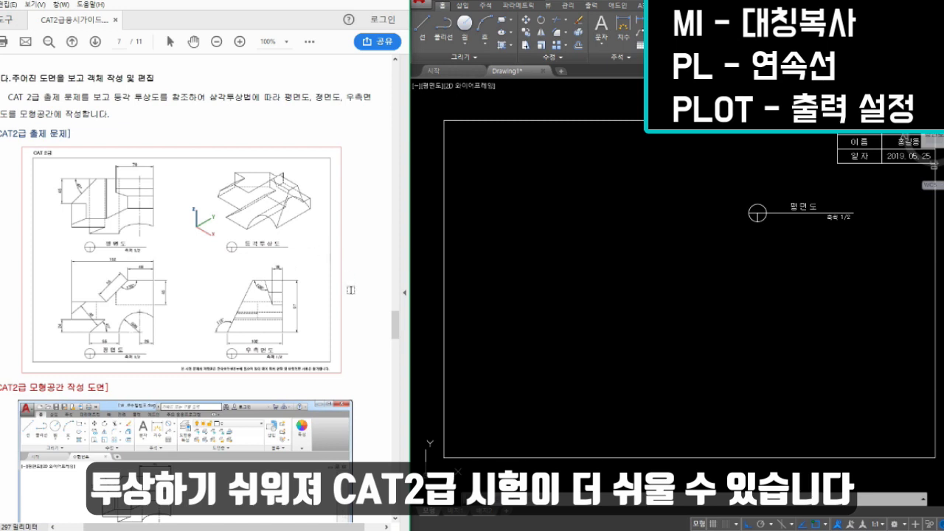
{"action": "left_click_drag", "start_coordinate": [398, 324], "coordinate": [402, 337]}
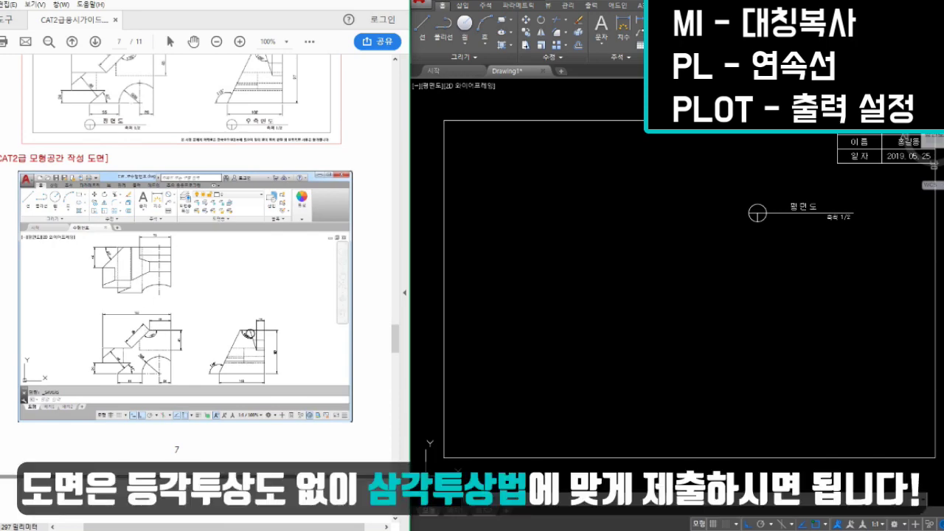
{"action": "left_click_drag", "start_coordinate": [400, 337], "coordinate": [402, 360]}
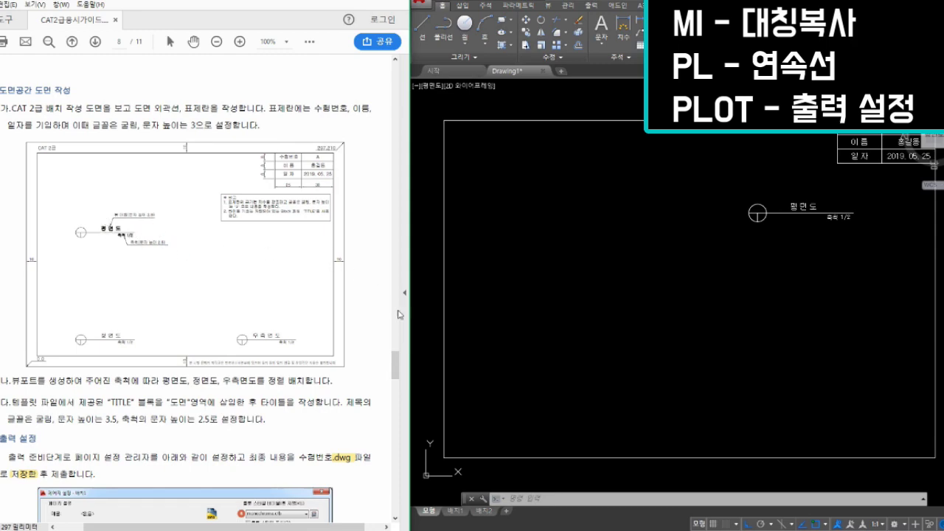
{"action": "left_click_drag", "start_coordinate": [395, 363], "coordinate": [396, 379]}
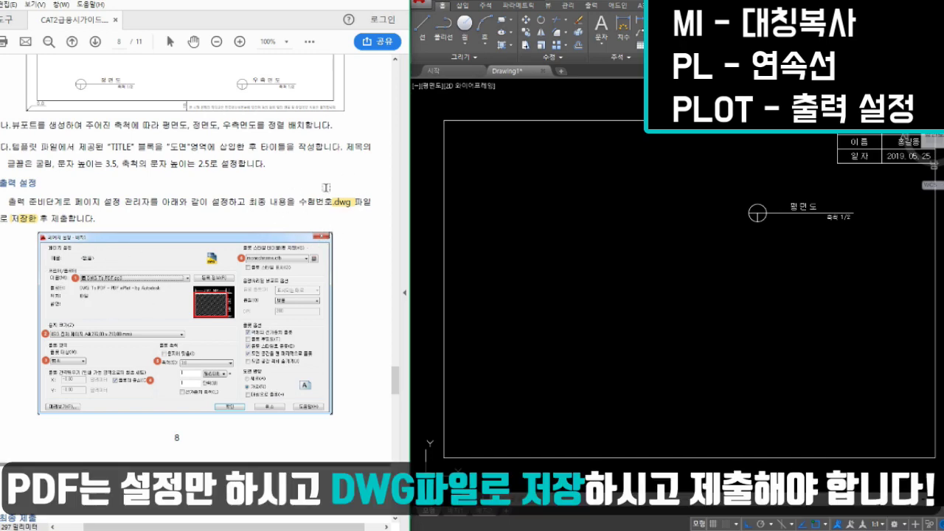
- Review the guide's exam schedule, disqualification criteria and point deduction tables for CAT Level 2
{"action": "left_click_drag", "start_coordinate": [400, 374], "coordinate": [402, 409]}
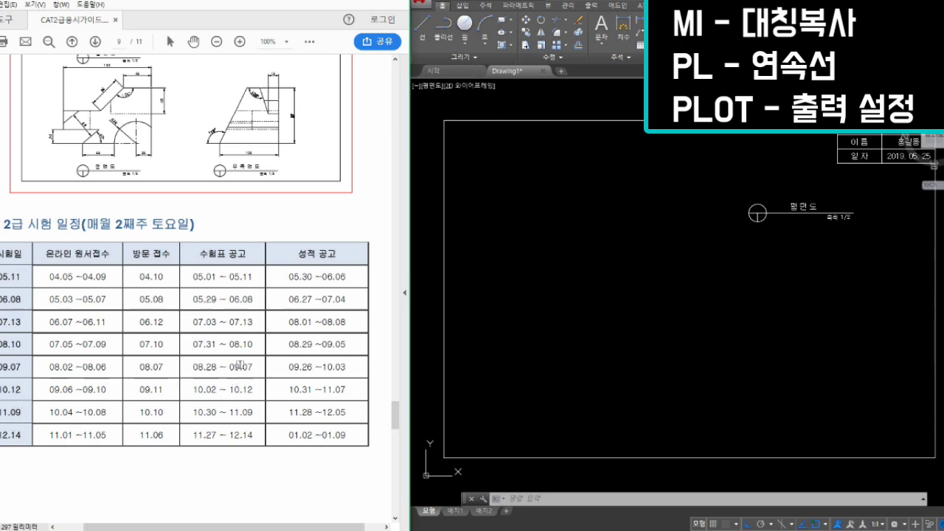
{"action": "left_click_drag", "start_coordinate": [397, 415], "coordinate": [398, 411]}
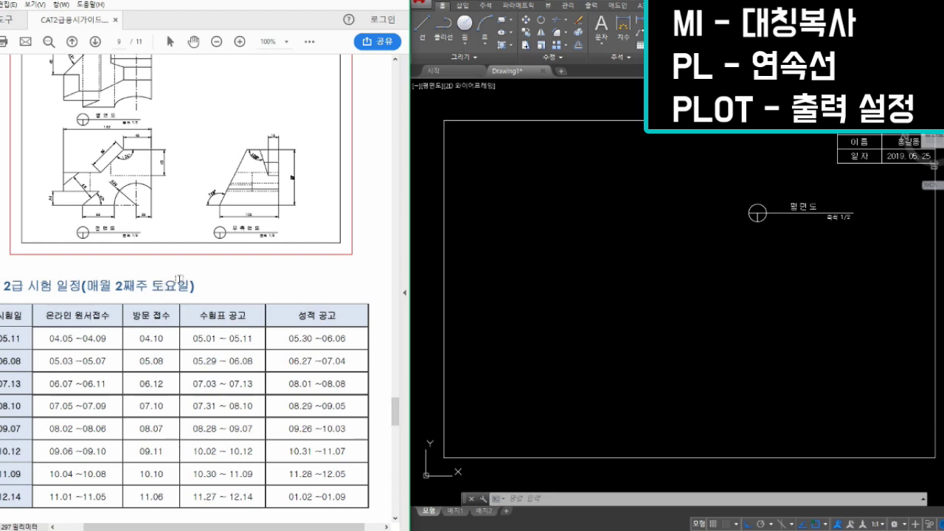
{"action": "left_click_drag", "start_coordinate": [396, 413], "coordinate": [405, 441]}
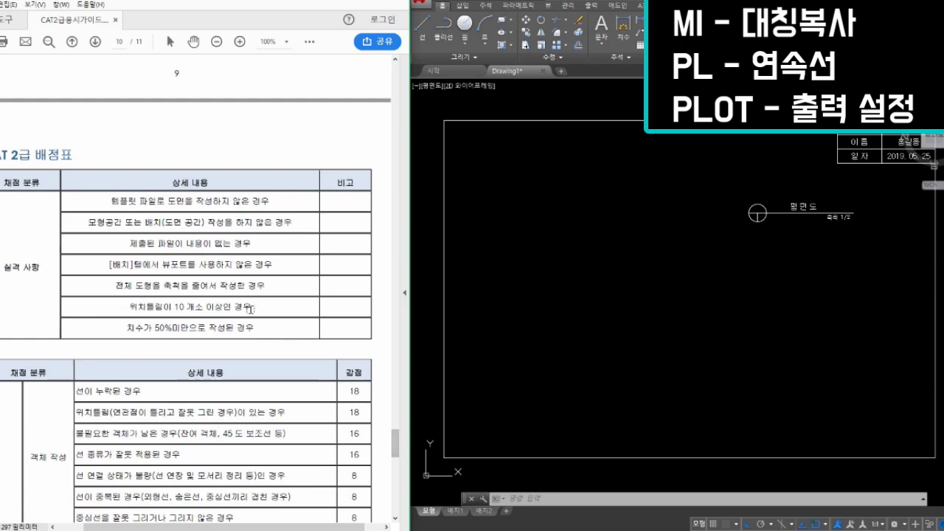
{"action": "scroll", "coordinate": [252, 309], "scroll_direction": "down", "scroll_amount": 1}
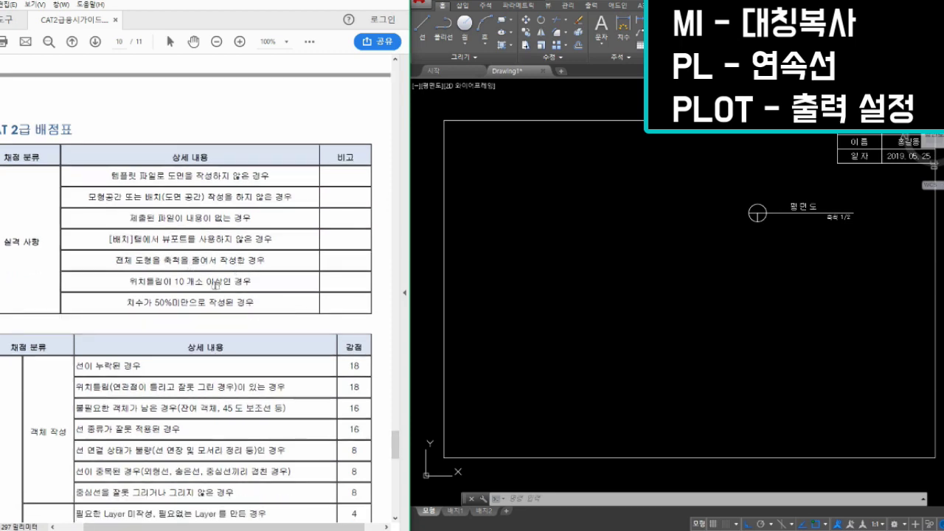
{"action": "scroll", "coordinate": [253, 239], "scroll_direction": "down", "scroll_amount": 2}
{"action": "scroll", "coordinate": [253, 239], "scroll_direction": "up", "scroll_amount": 1}
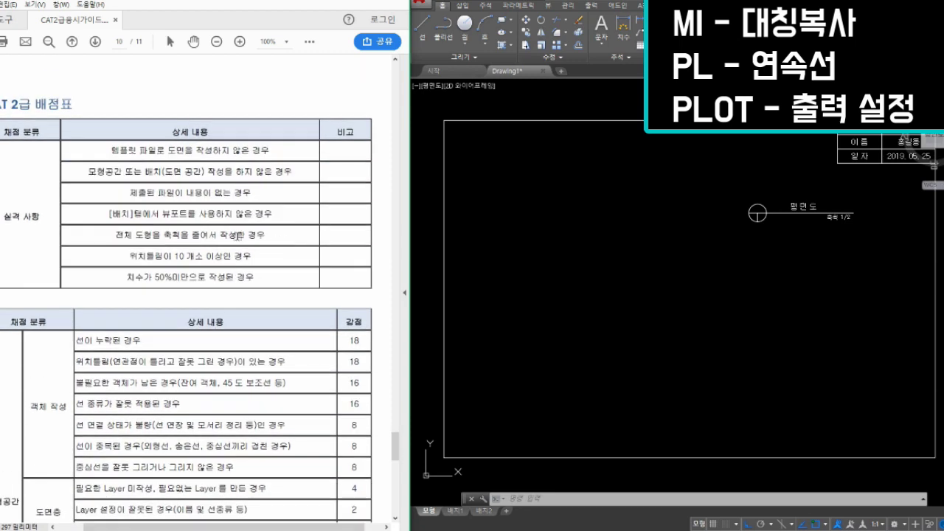
{"action": "scroll", "coordinate": [287, 212], "scroll_direction": "down", "scroll_amount": 8}
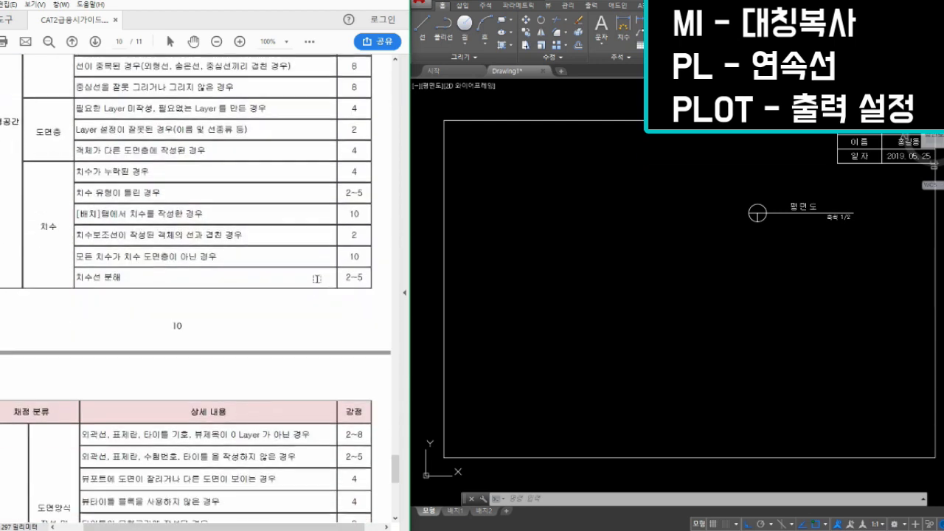
{"action": "scroll", "coordinate": [314, 280], "scroll_direction": "up", "scroll_amount": 3}
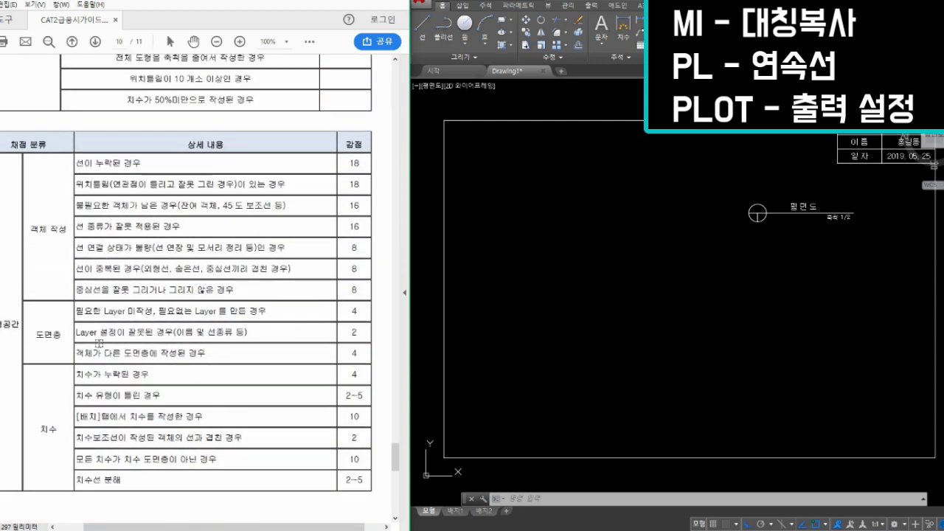
- Return to the output settings section on page 8 of the exam guide
{"action": "left_click_drag", "start_coordinate": [394, 451], "coordinate": [396, 382]}
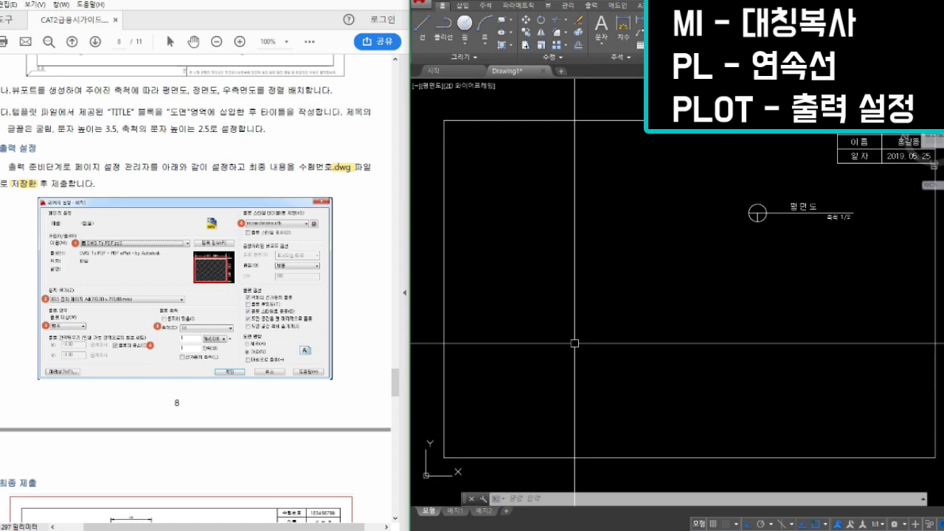
{"action": "left_click", "coordinate": [622, 350]}
{"action": "left_click", "coordinate": [629, 337]}
{"action": "middle_click_drag", "start_coordinate": [645, 344], "coordinate": [653, 344]}
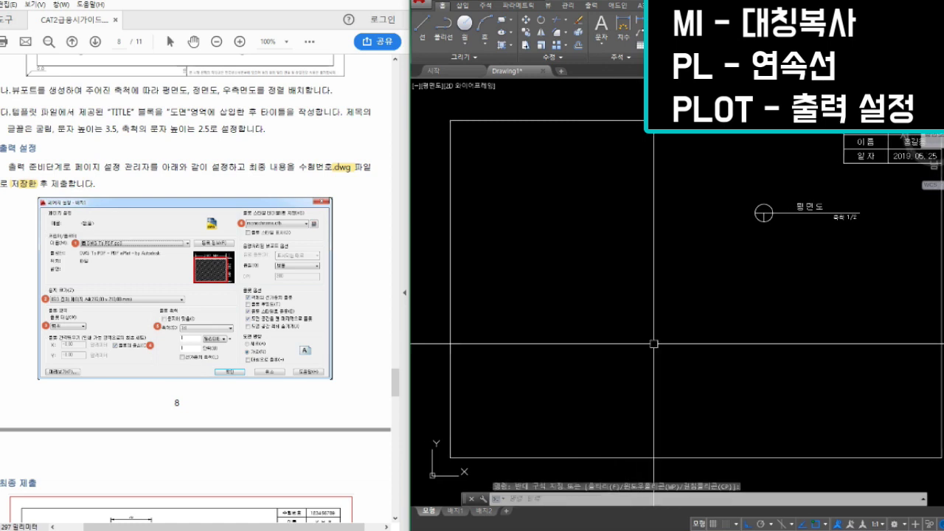